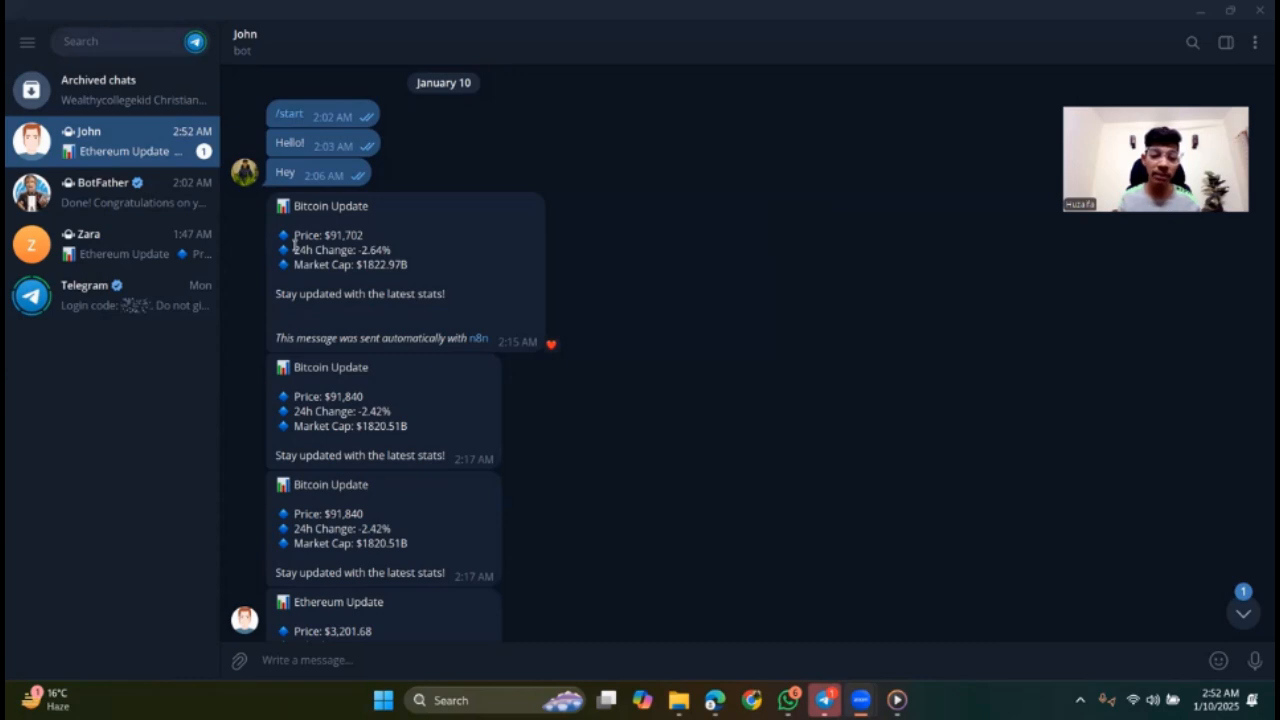
Step: Look through the automated Bitcoin and Ethereum update messages in the John bot's chat
scroll(370, 430, "down", 3)
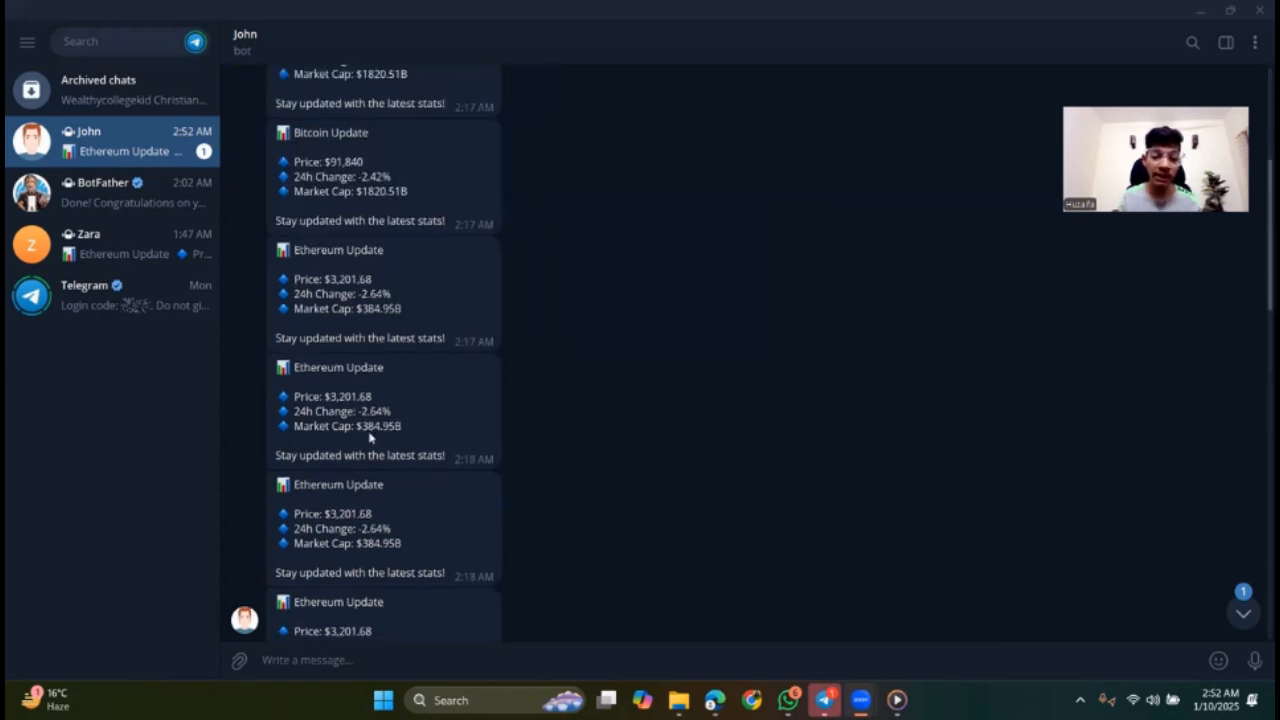
scroll(369, 437, "down", 4)
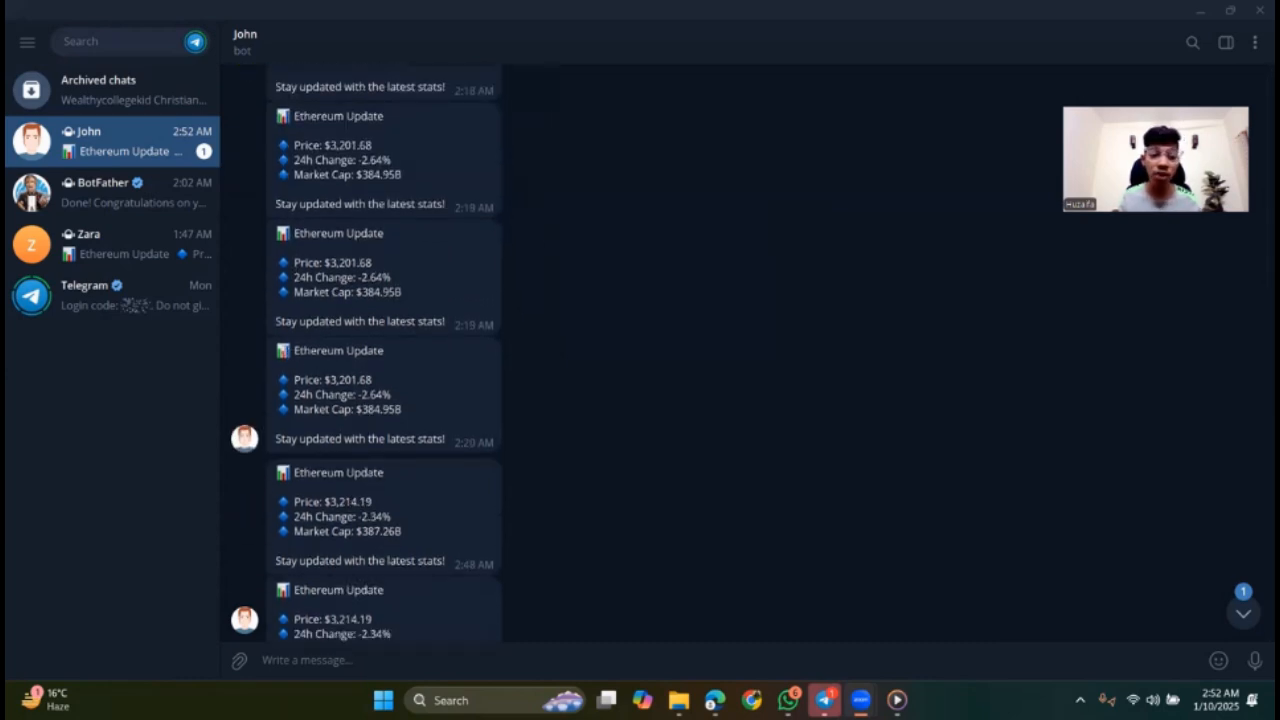
double_click(413, 390)
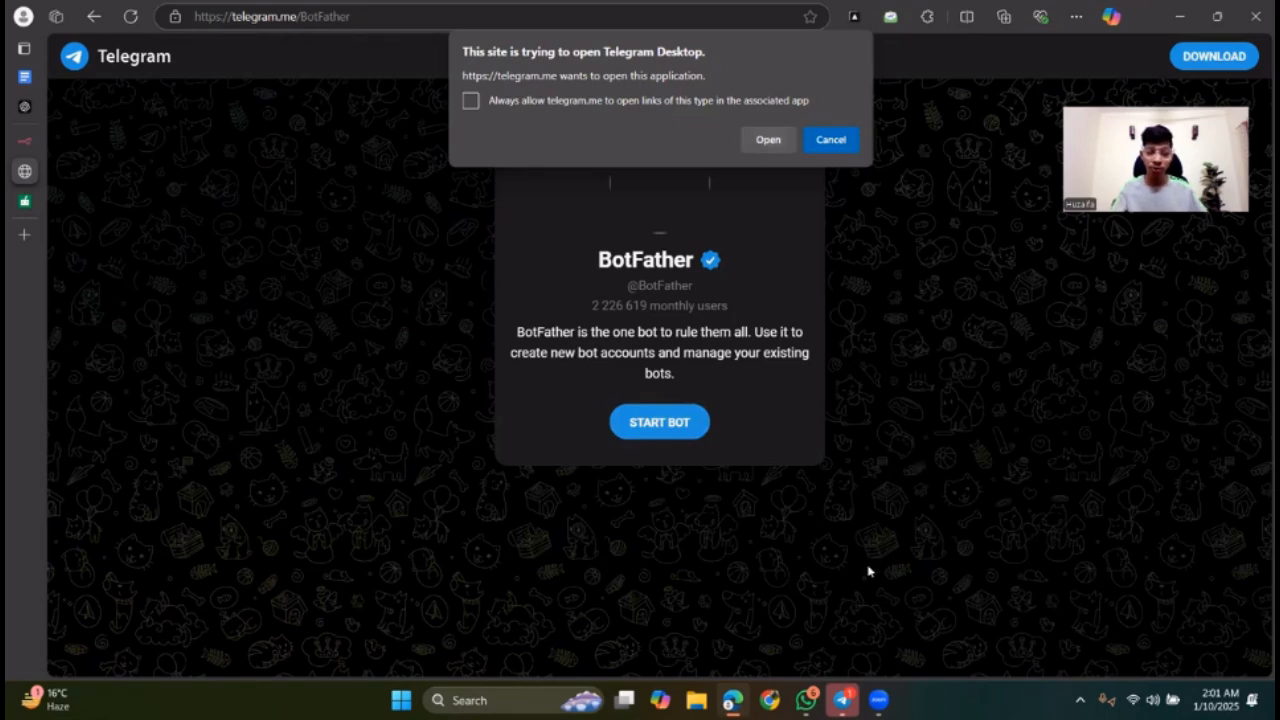
Step: Switch to Telegram Desktop and send the /start command in the BotFather chat
mouse_move(849, 688)
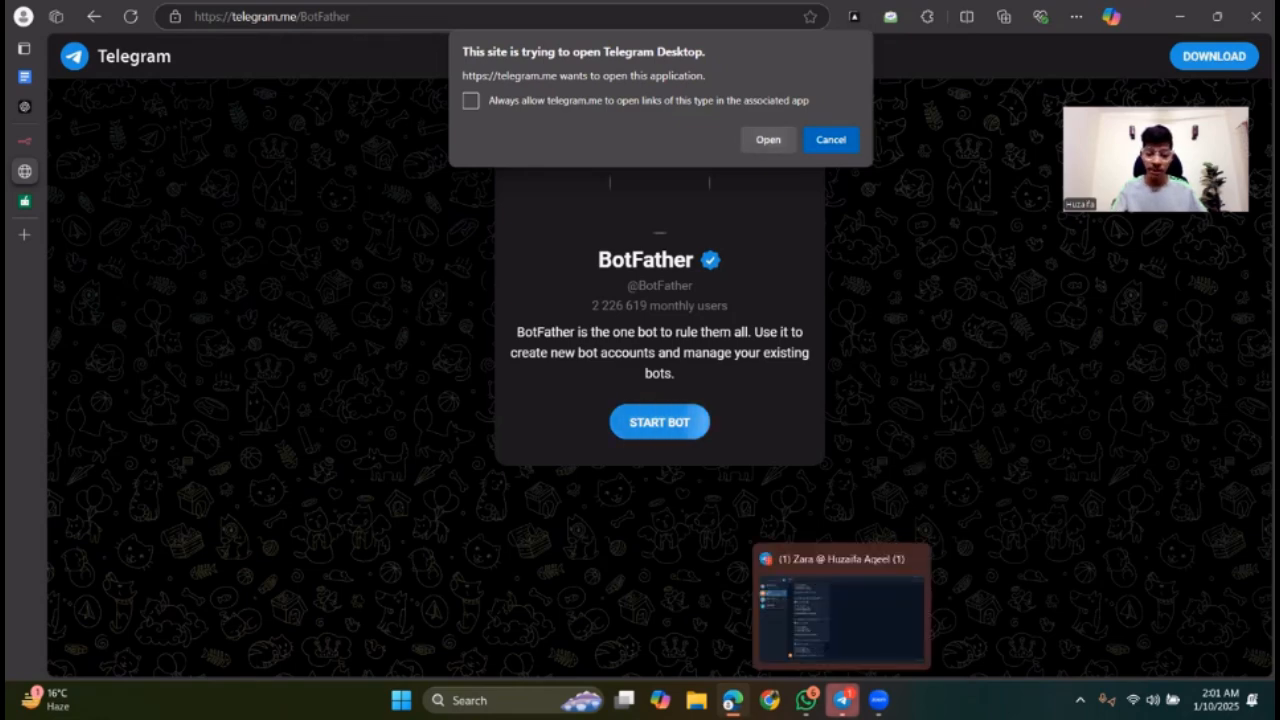
left_click(849, 632)
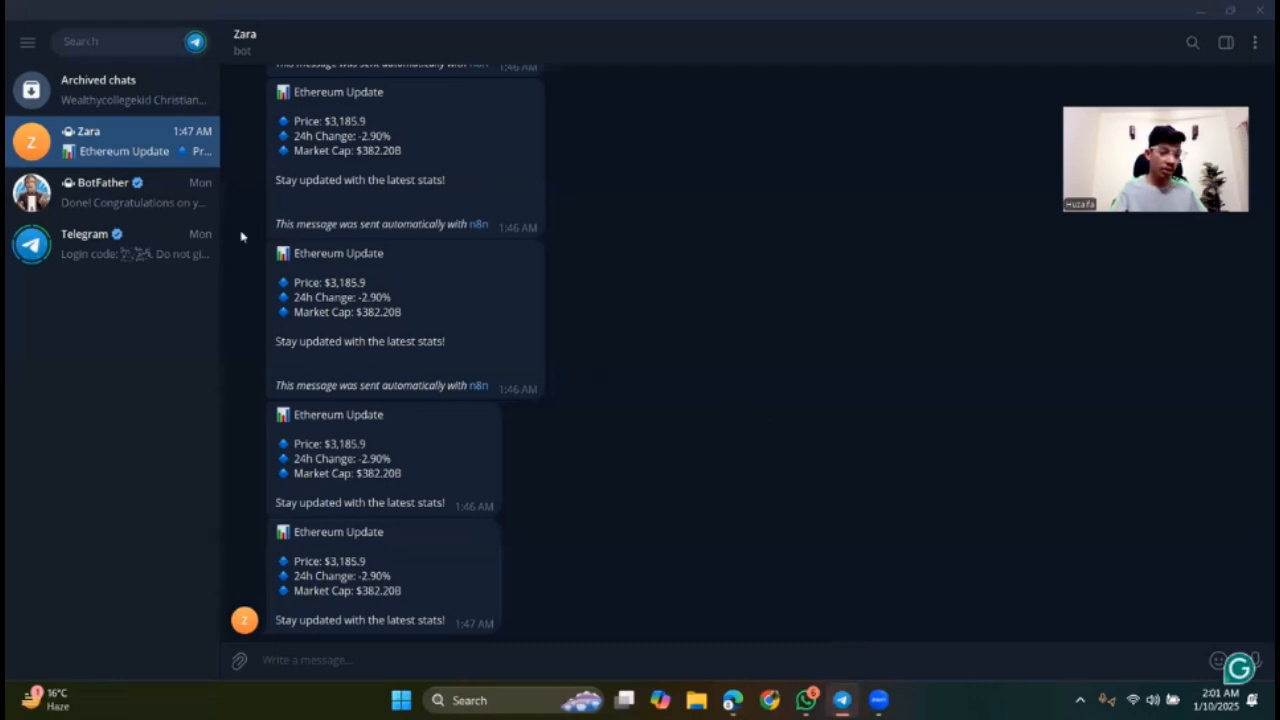
left_click(105, 190)
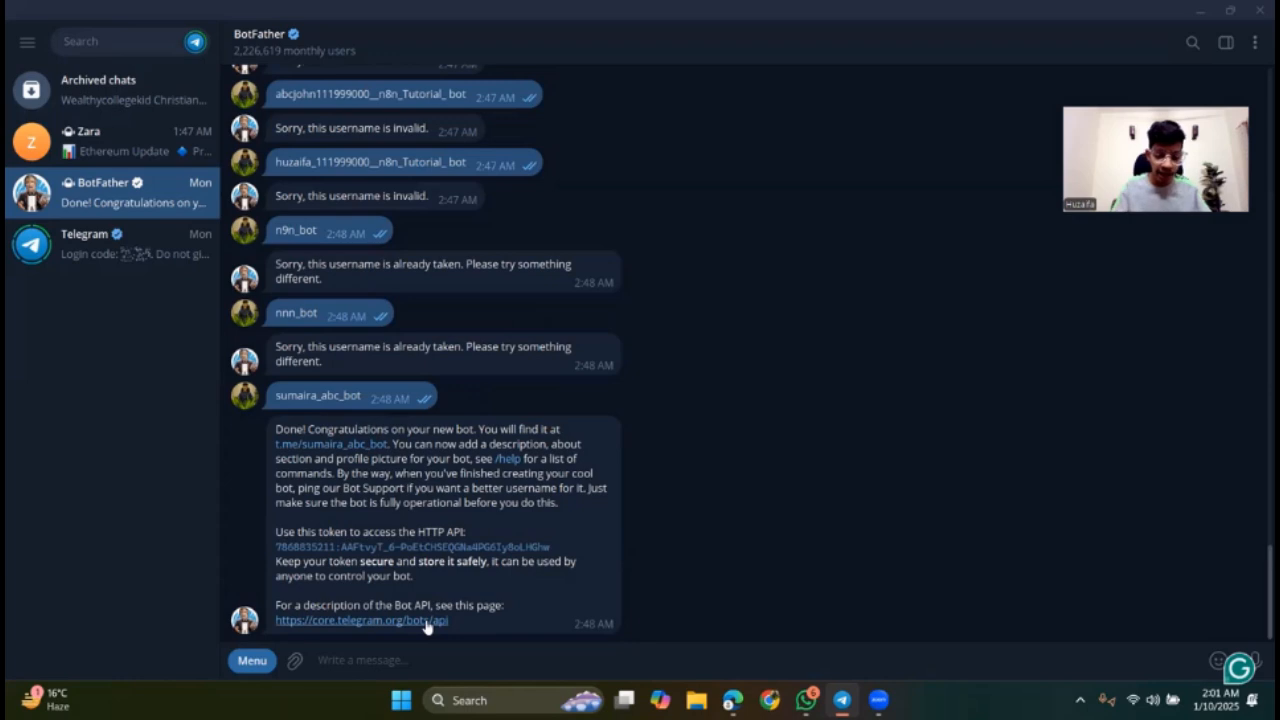
type("/star")
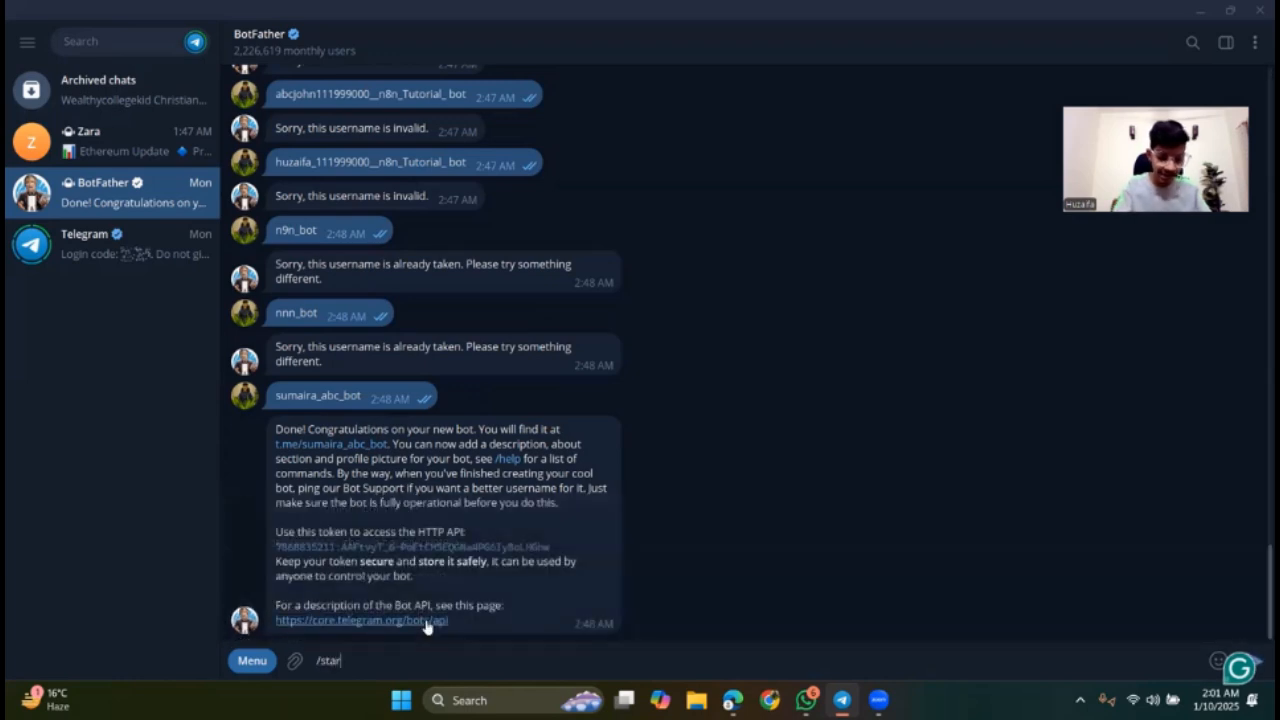
type("t")
key("Return")
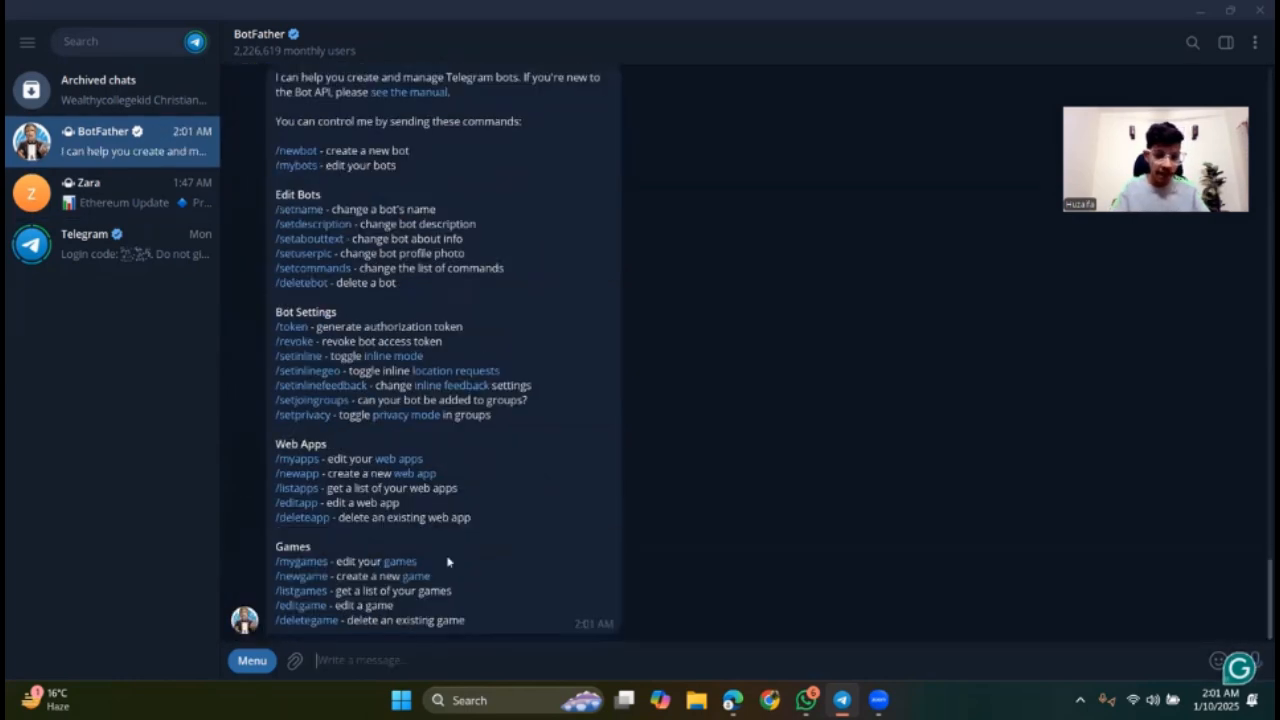
Step: Request a new bot from BotFather with the /newbot command and name it John
scroll(447, 562, "up", 3)
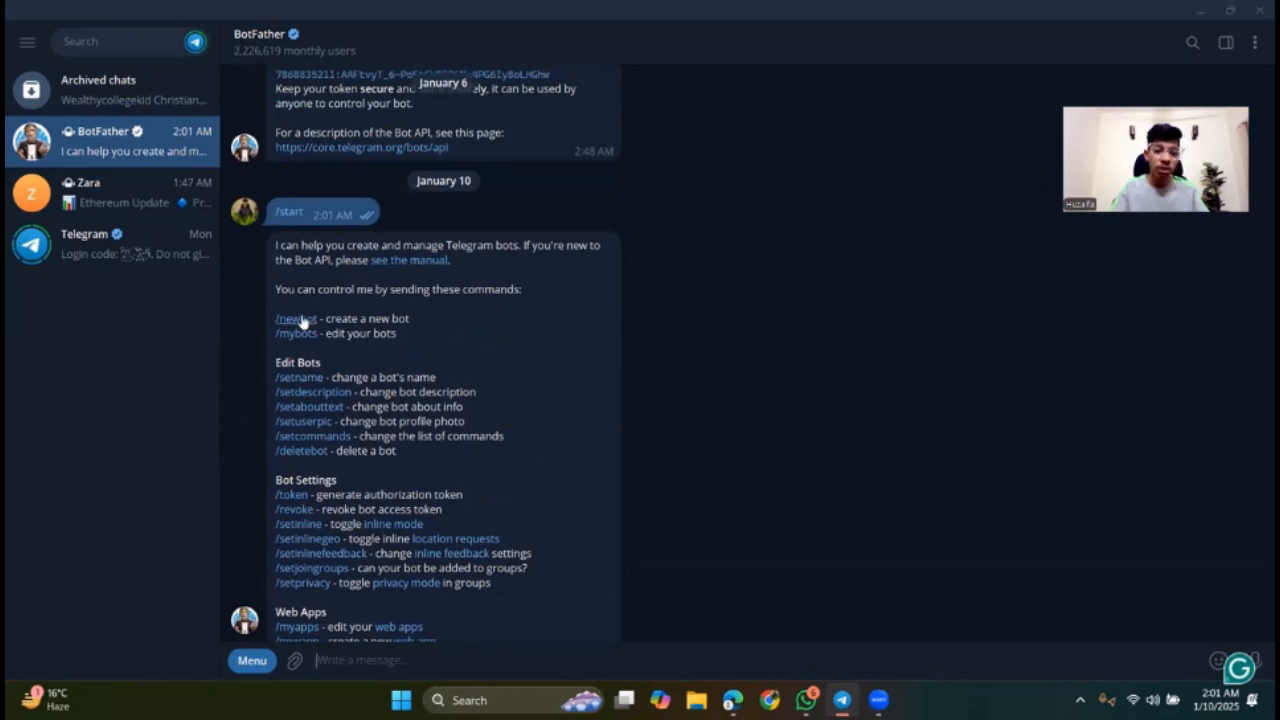
left_click(297, 319)
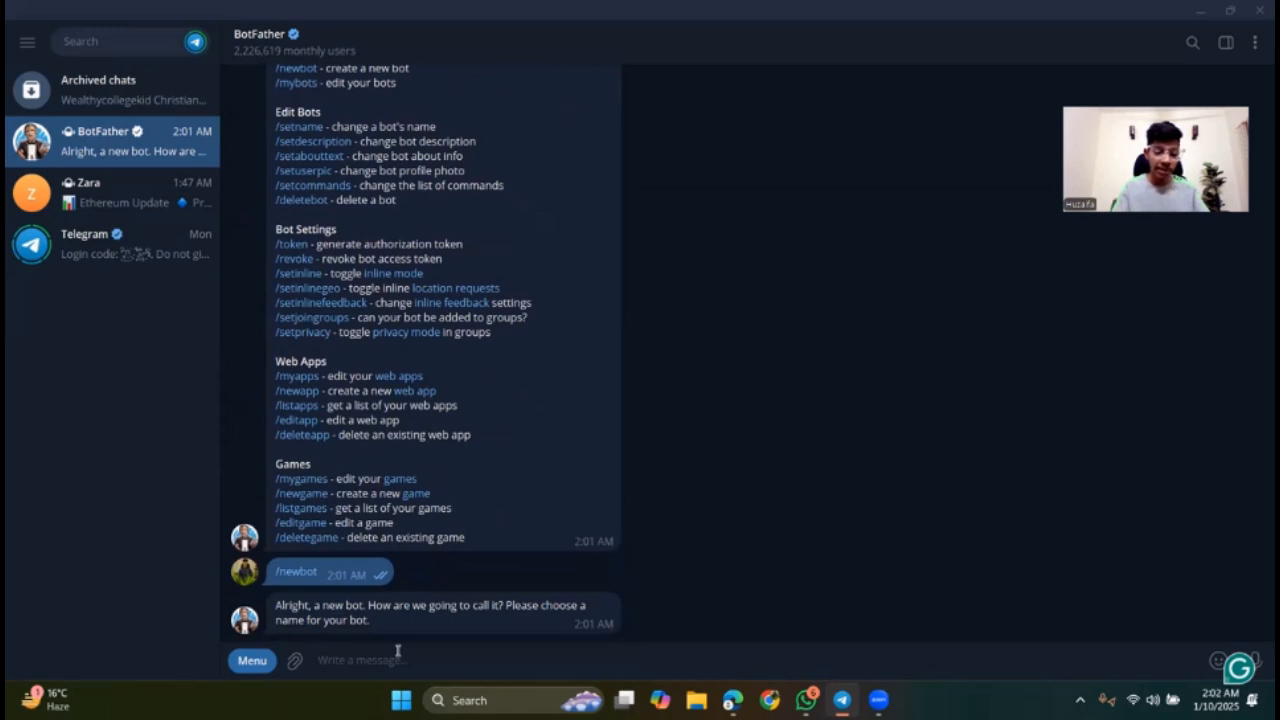
type("John")
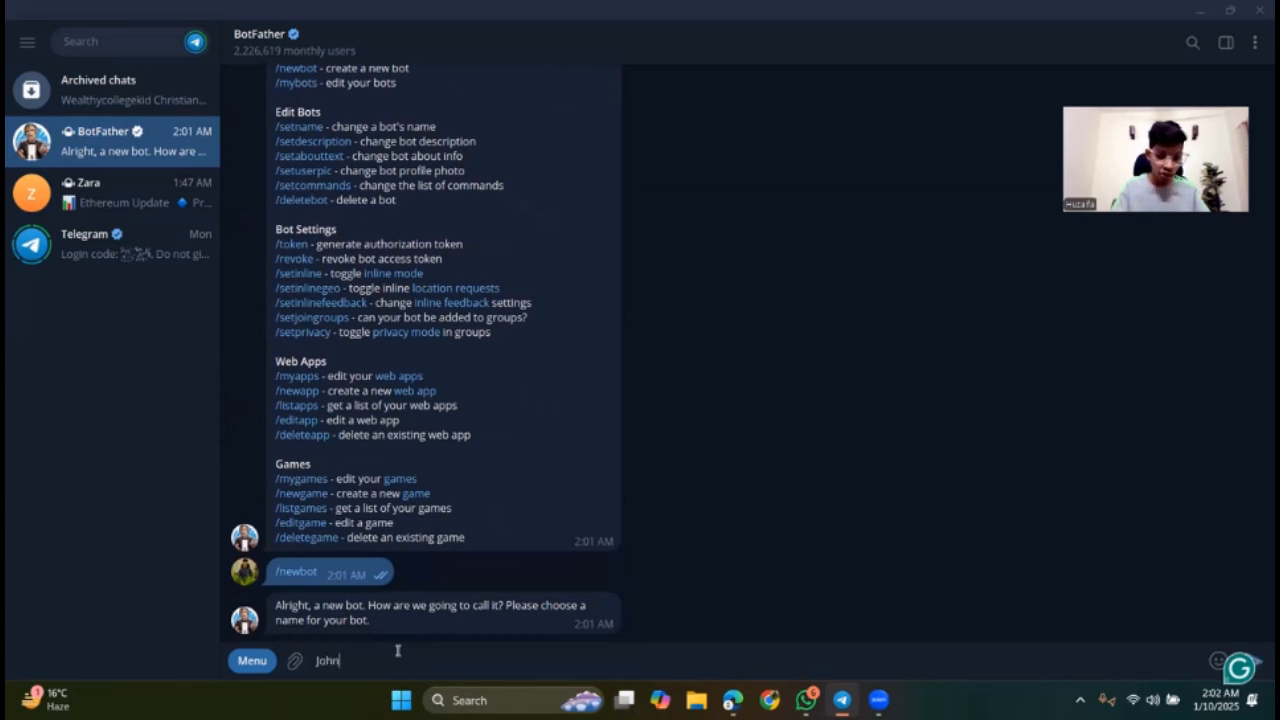
key("Return")
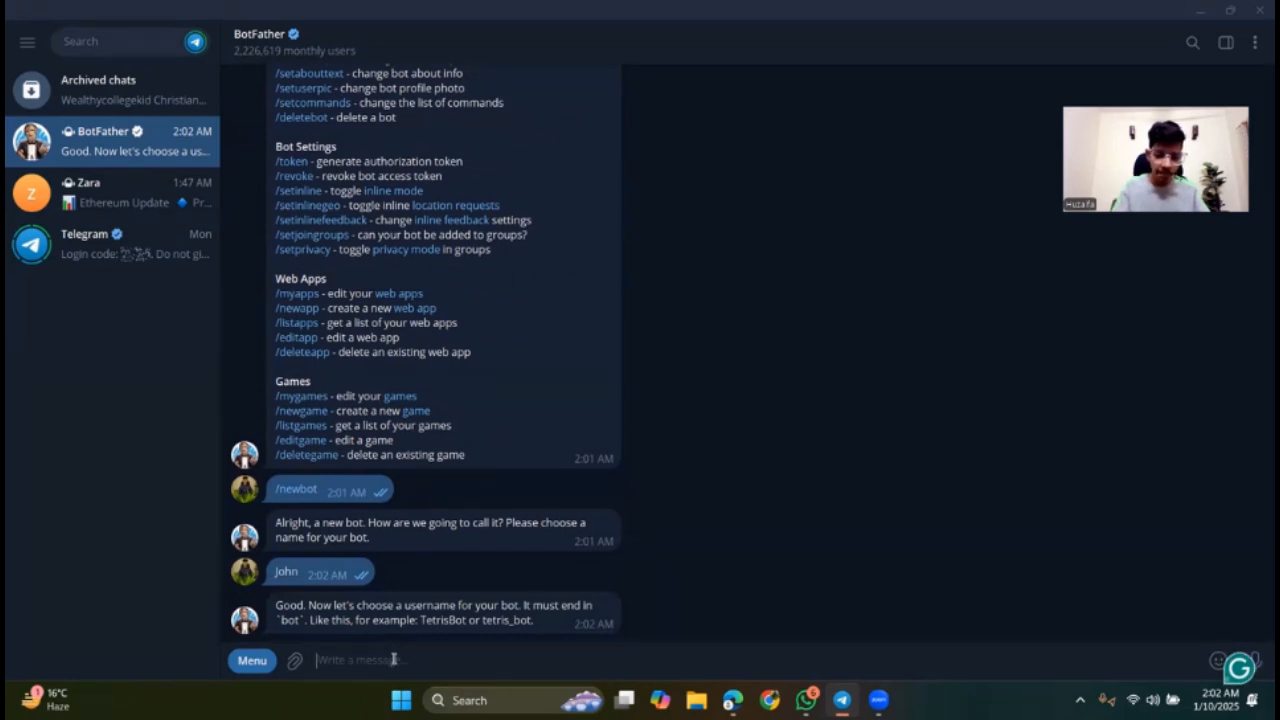
Step: Submit john987_bot to BotFather as the new bot's username
type("joh")
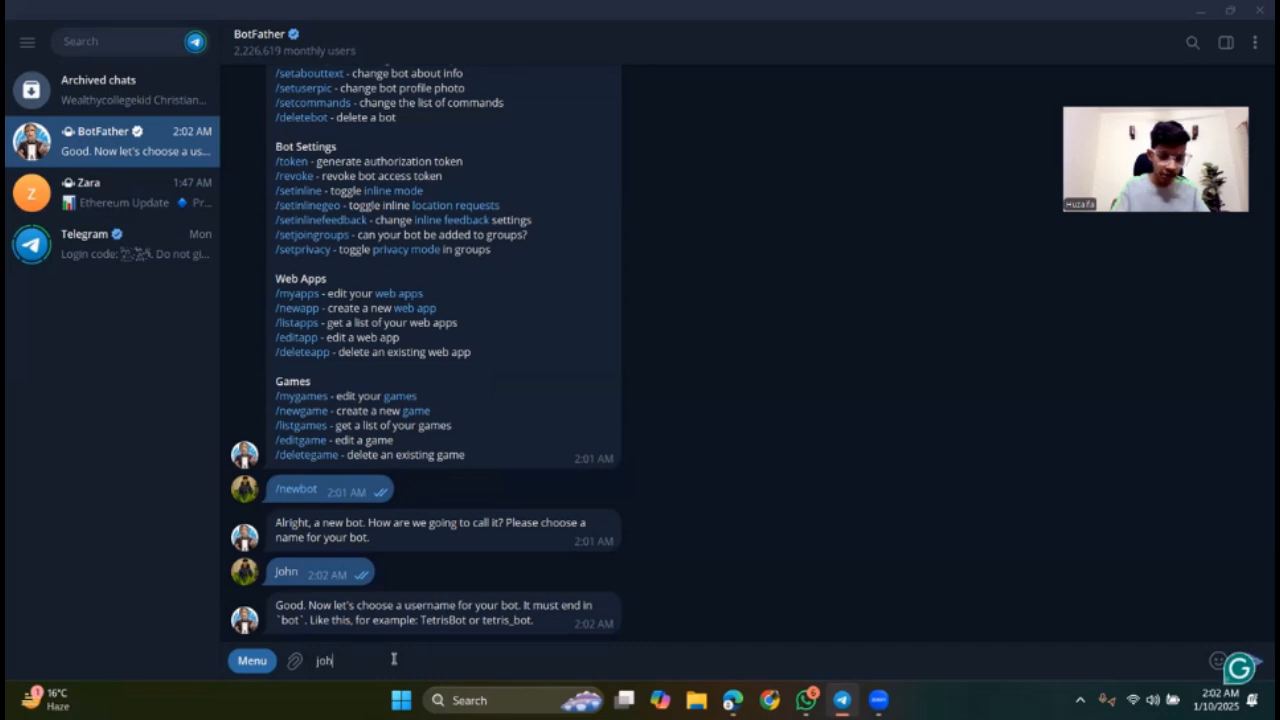
type("n_")
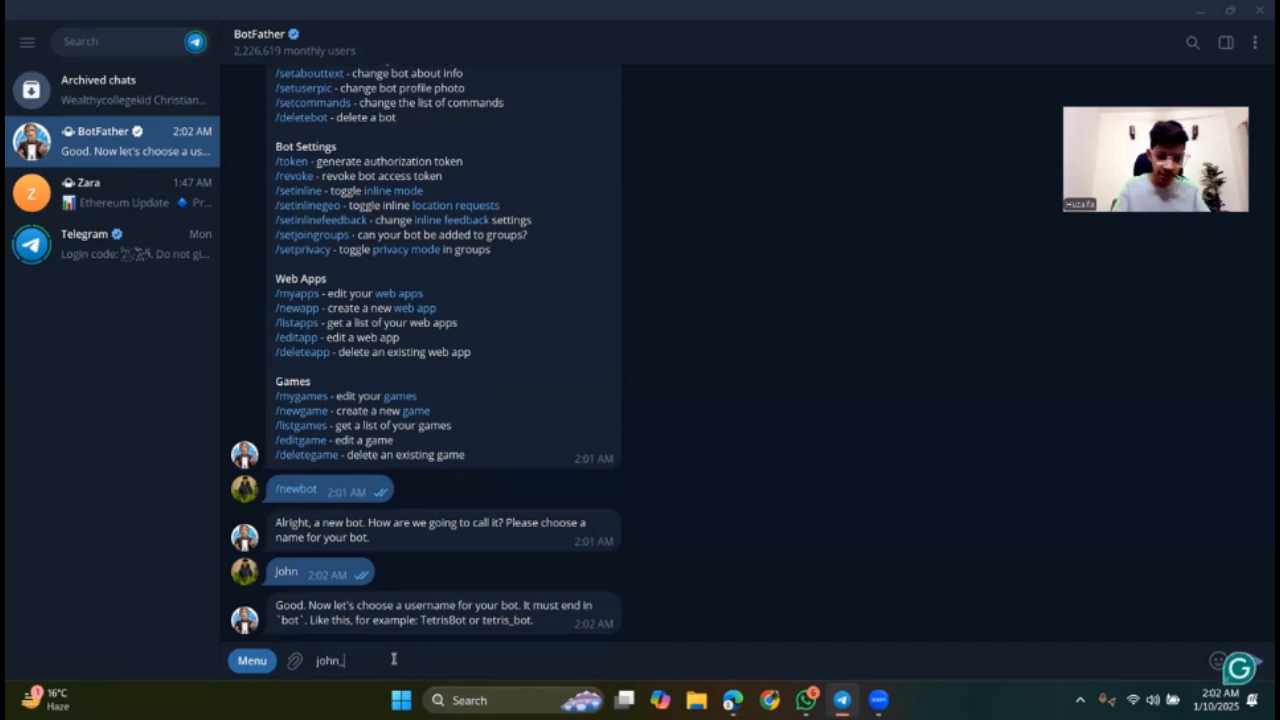
key("BackSpace")
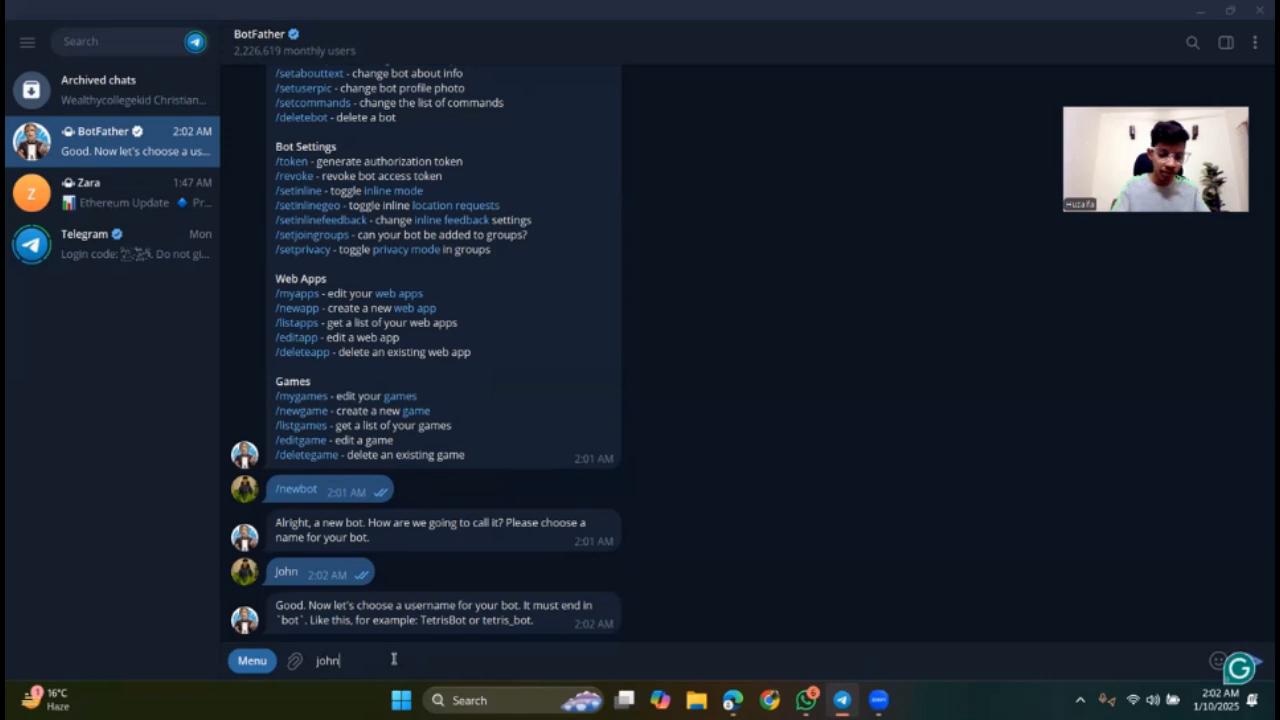
type("987")
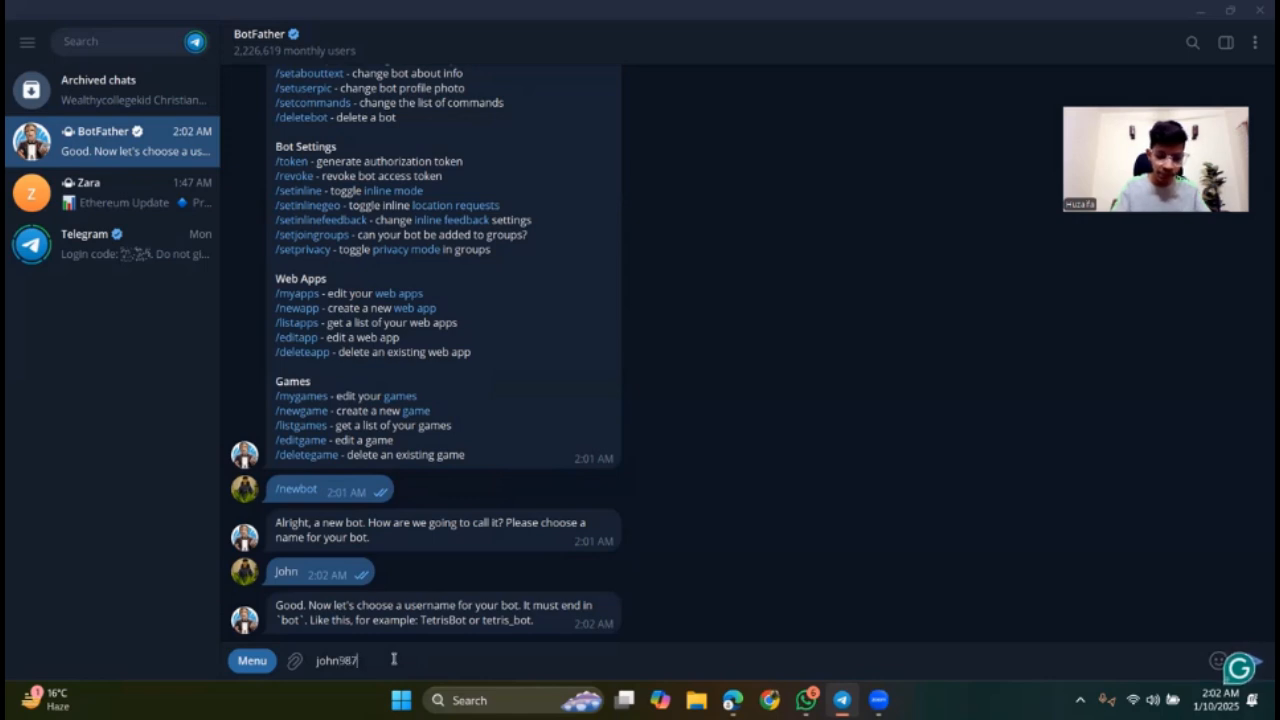
type("_bot")
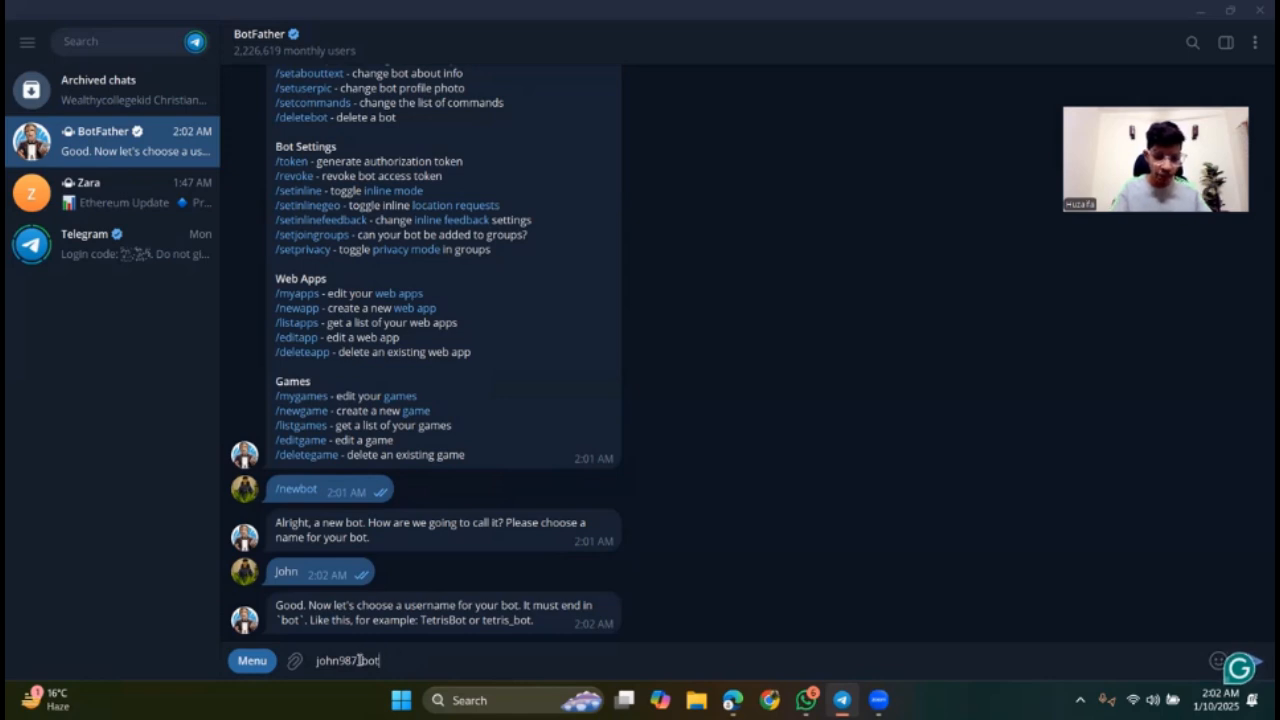
left_click_drag(357, 661, 388, 662)
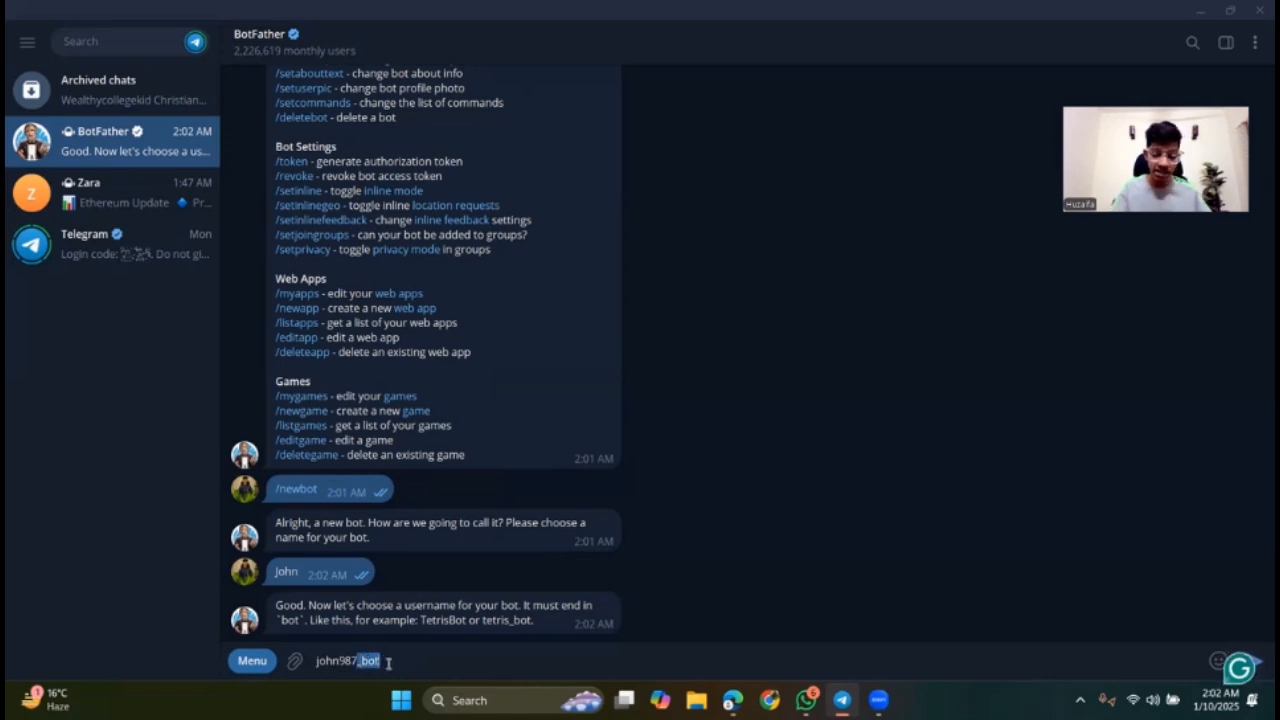
left_click(388, 662)
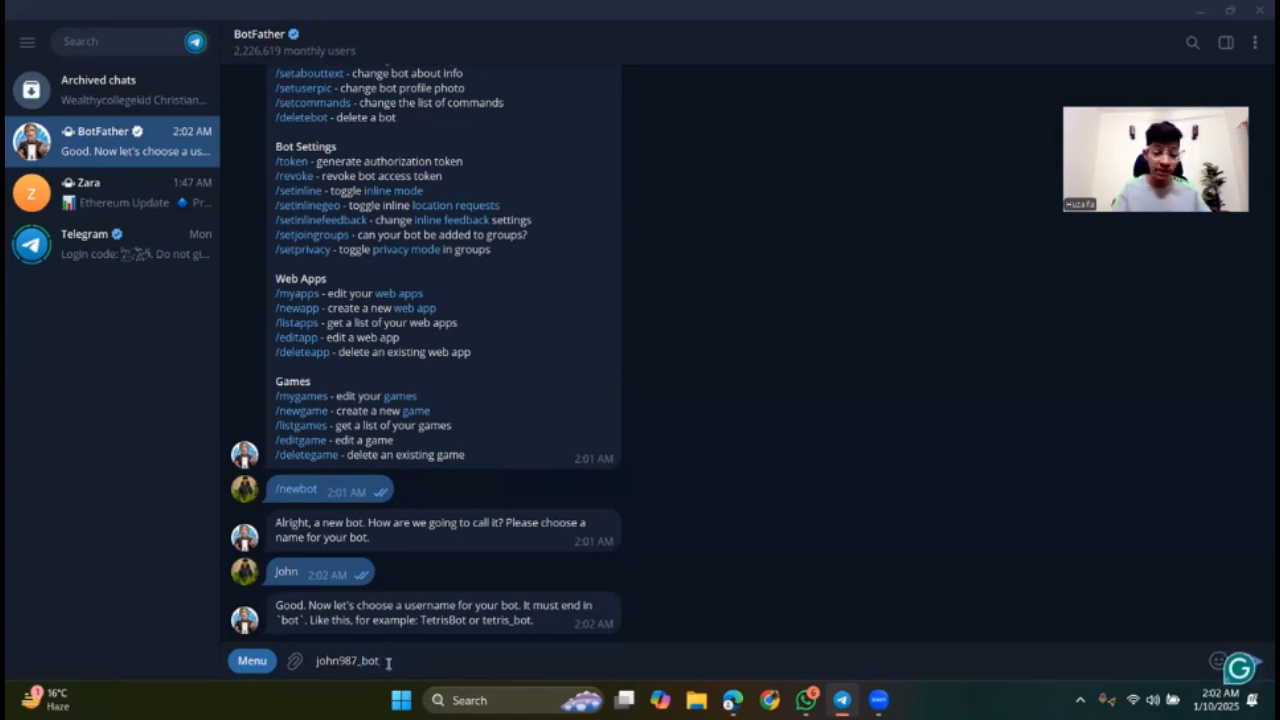
key("Return")
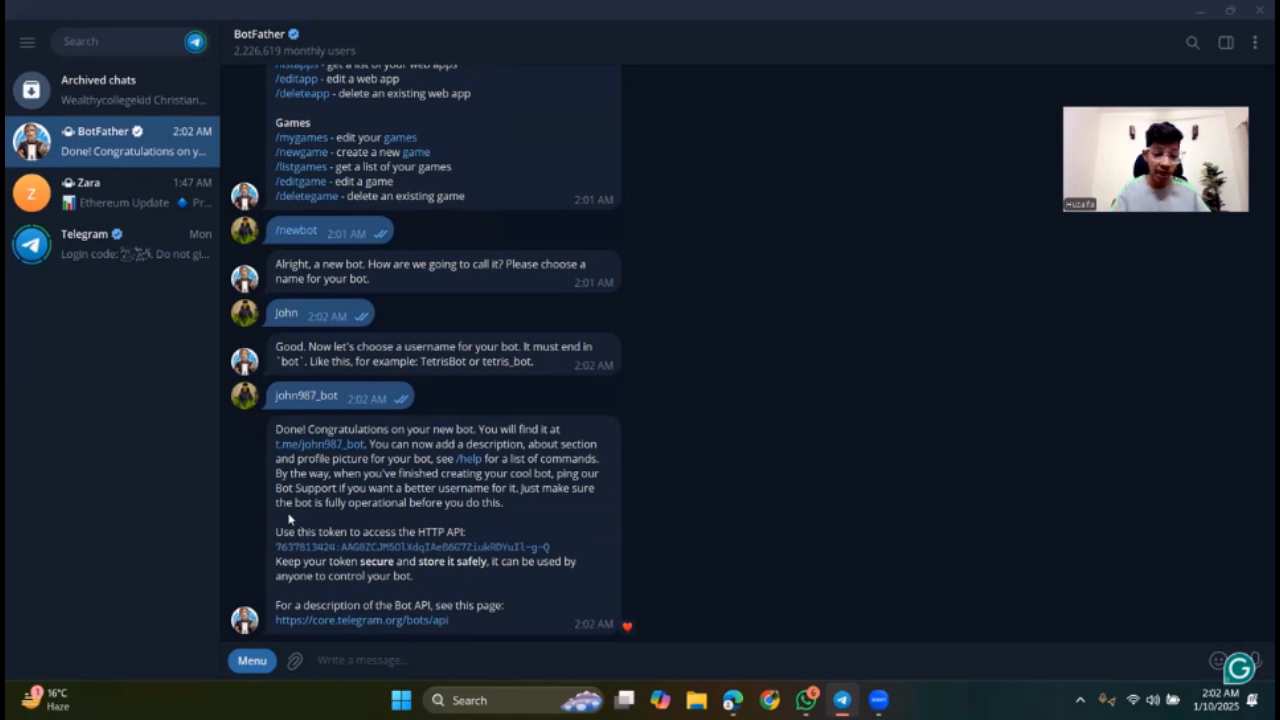
Step: Highlight the HTTP API token in BotFather's reply, and open the new bot's chat from its link to start the bot
left_click_drag(277, 532, 570, 551)
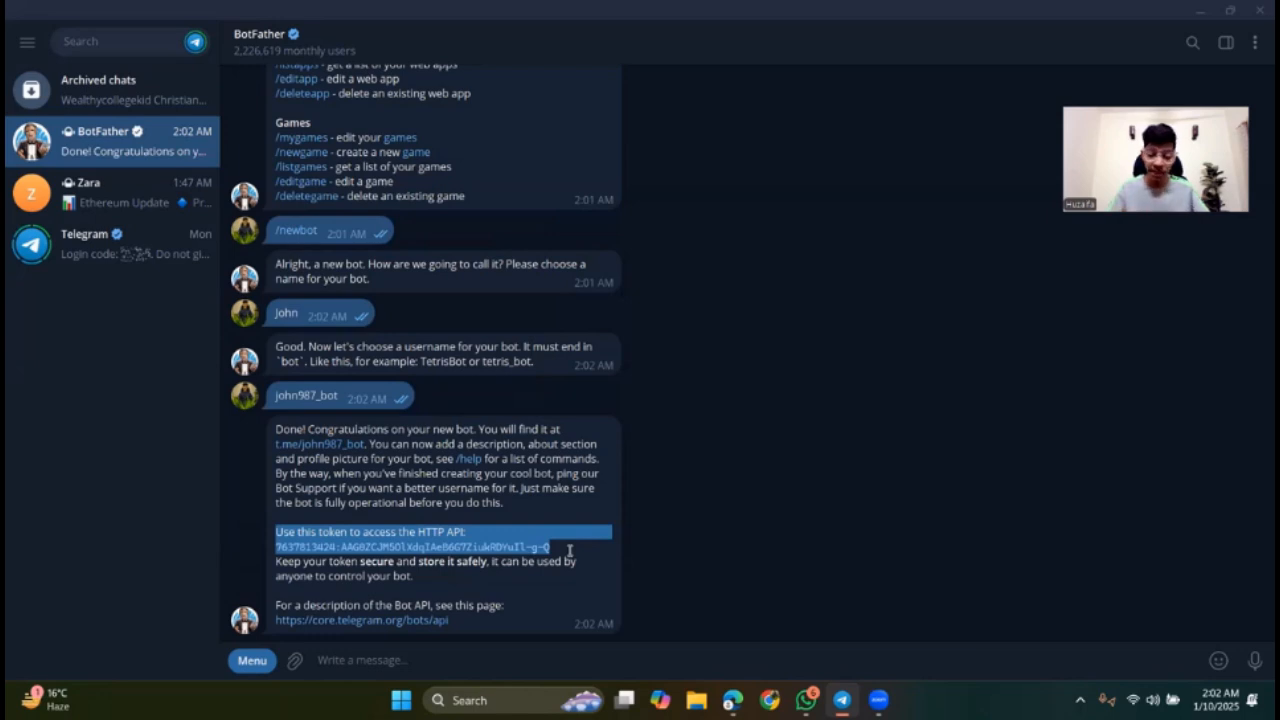
left_click(318, 444)
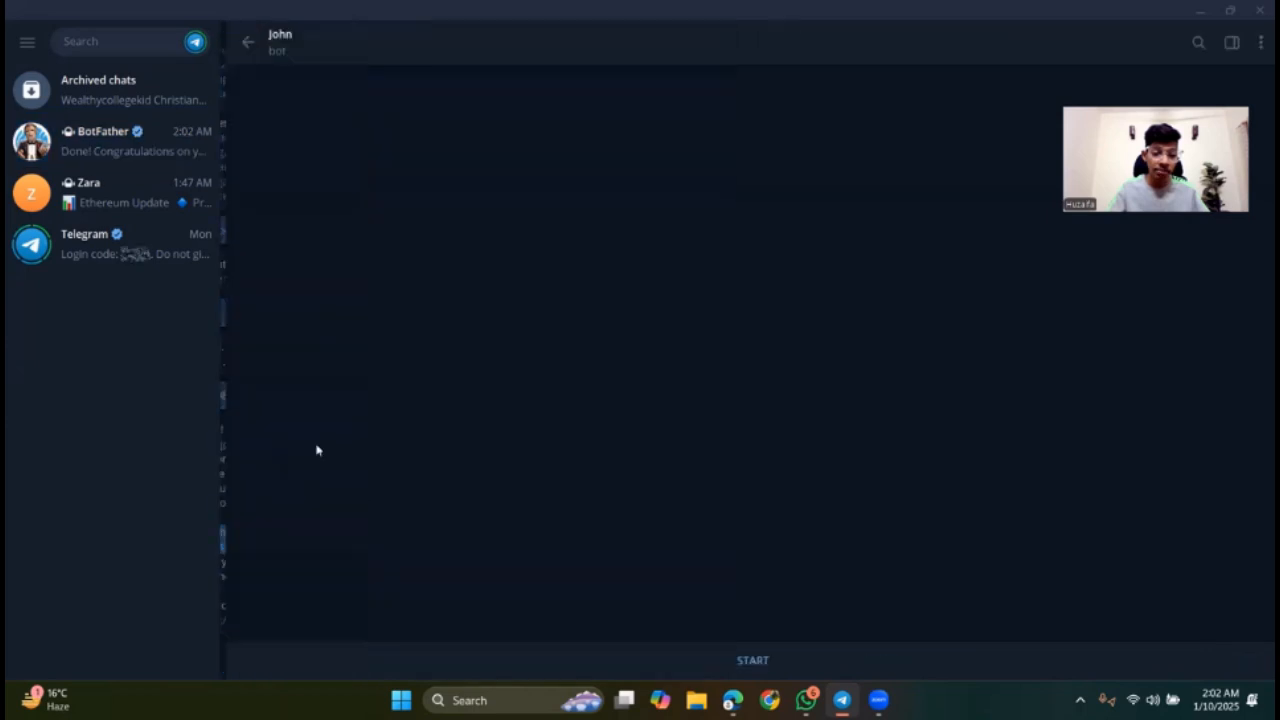
left_click(740, 662)
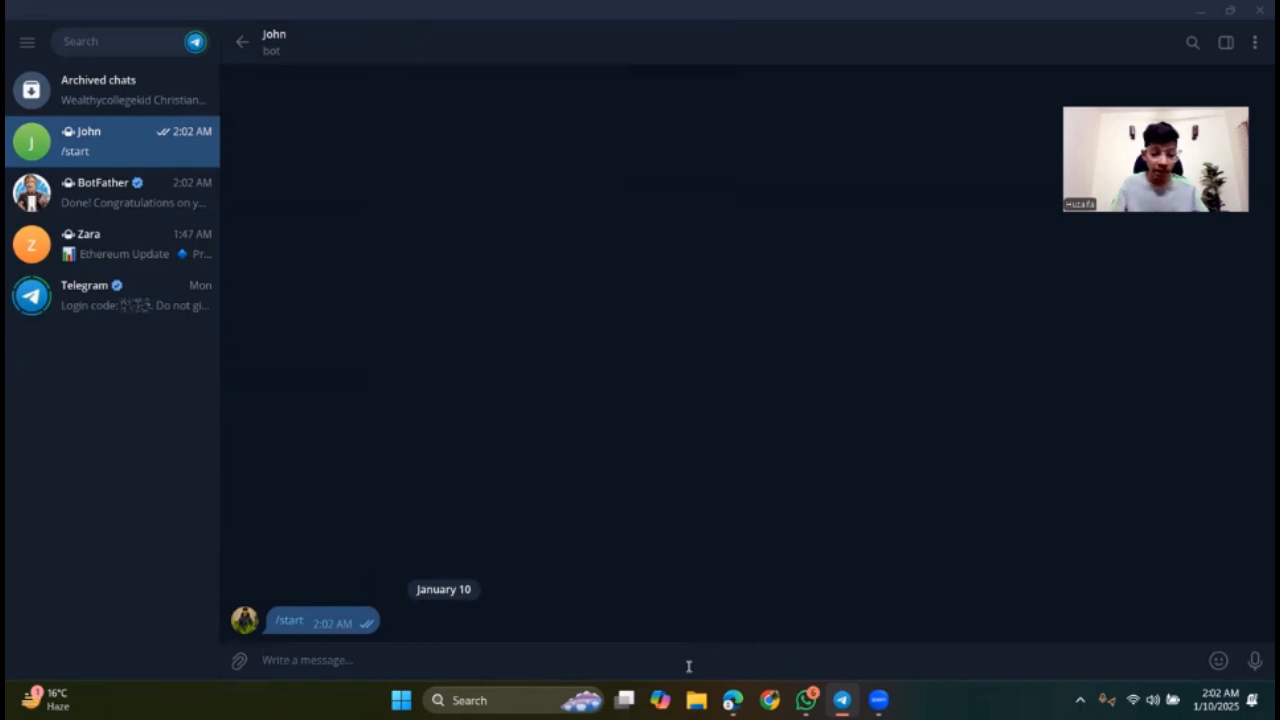
Step: Send the message "Hello!" to the new bot
type("Hoee")
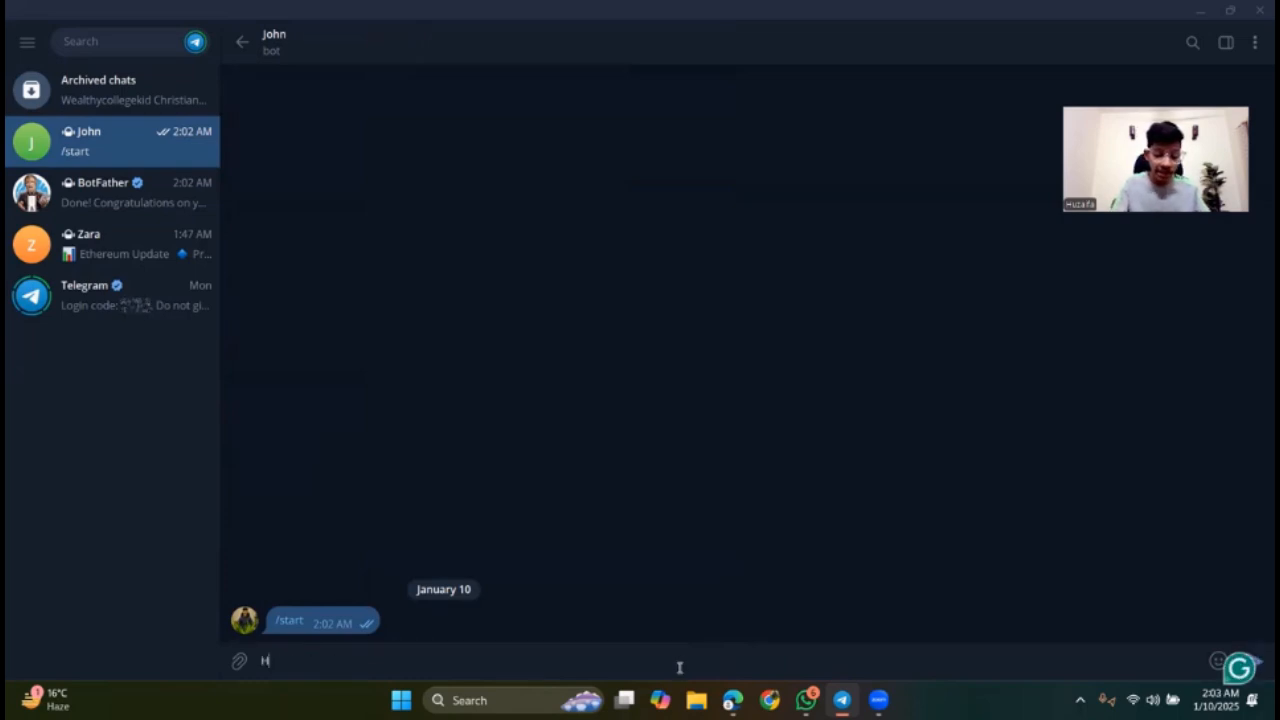
key("BackSpace")
key("BackSpace")
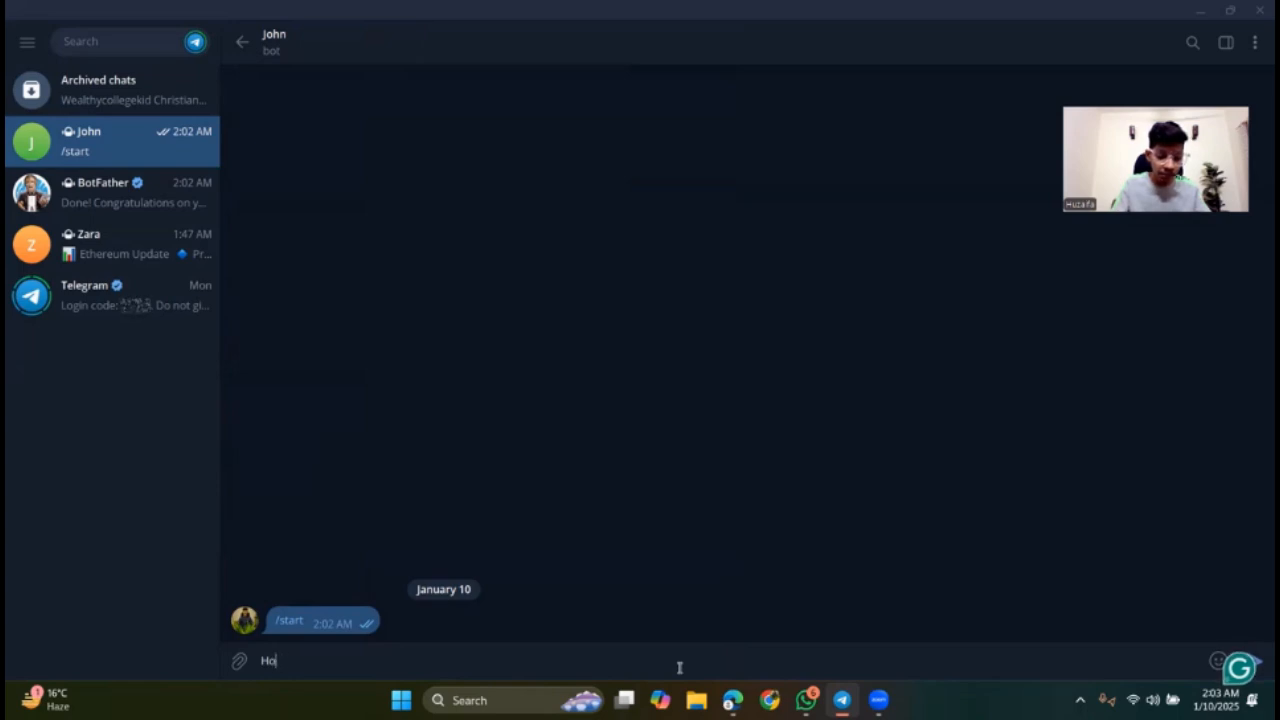
type("ll")
key("BackSpace")
key("BackSpace")
key("BackSpace")
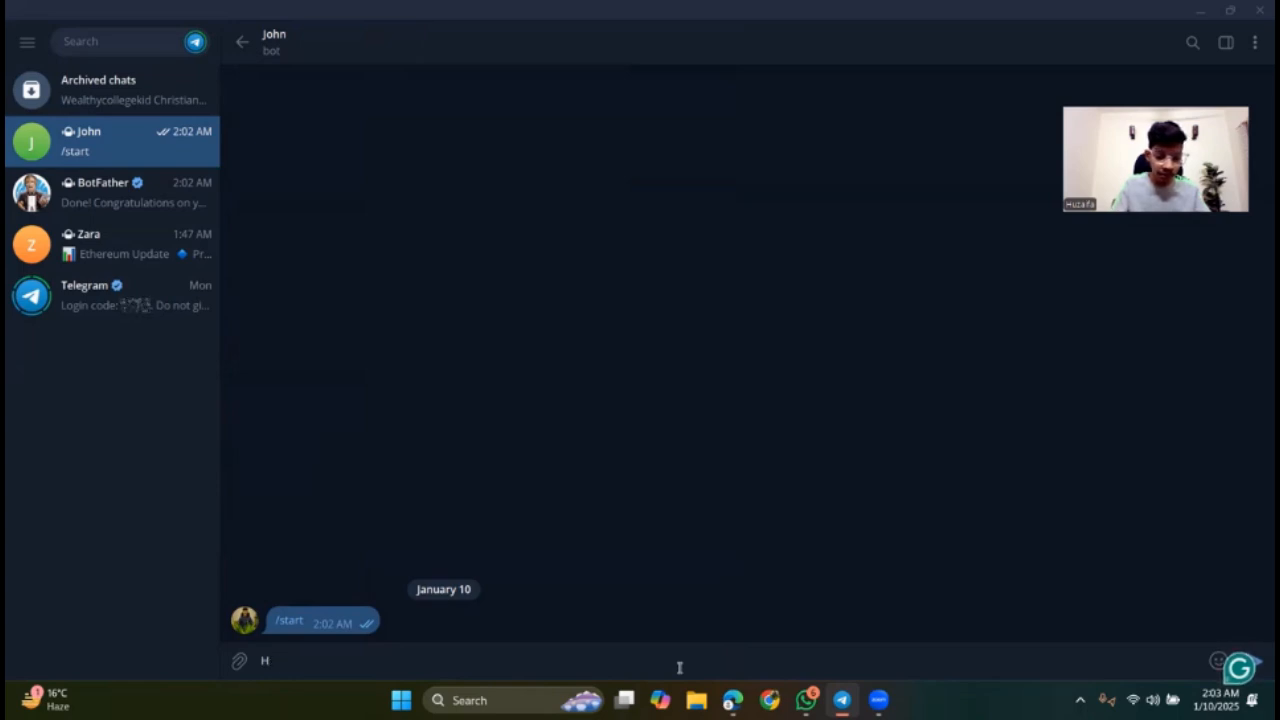
type("ello!")
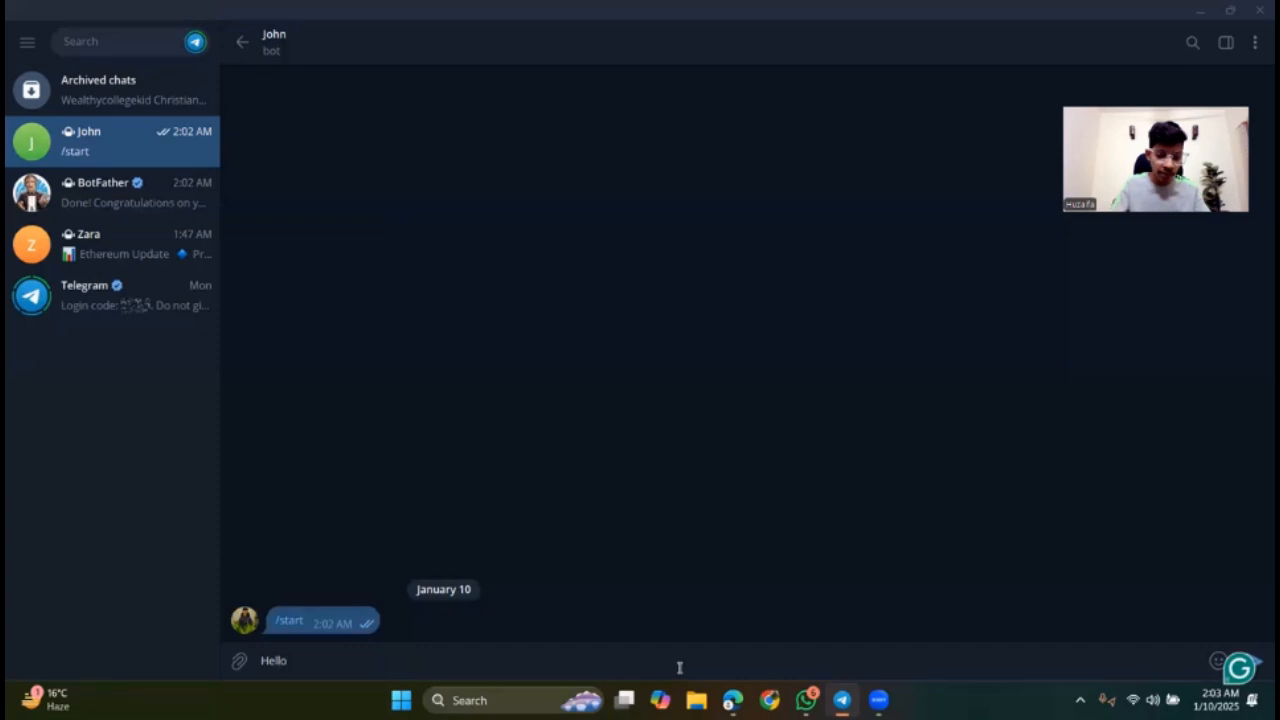
key("Return")
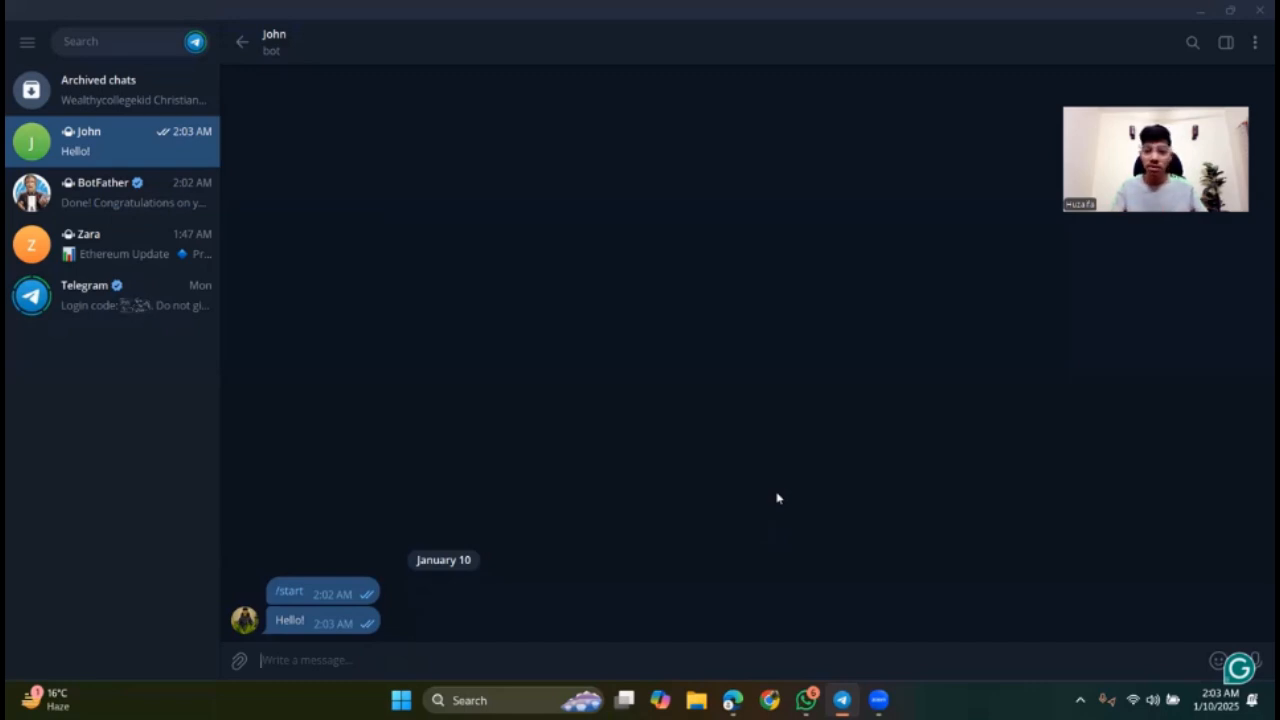
Step: View the new bot's profile information and close it again
left_click(1255, 44)
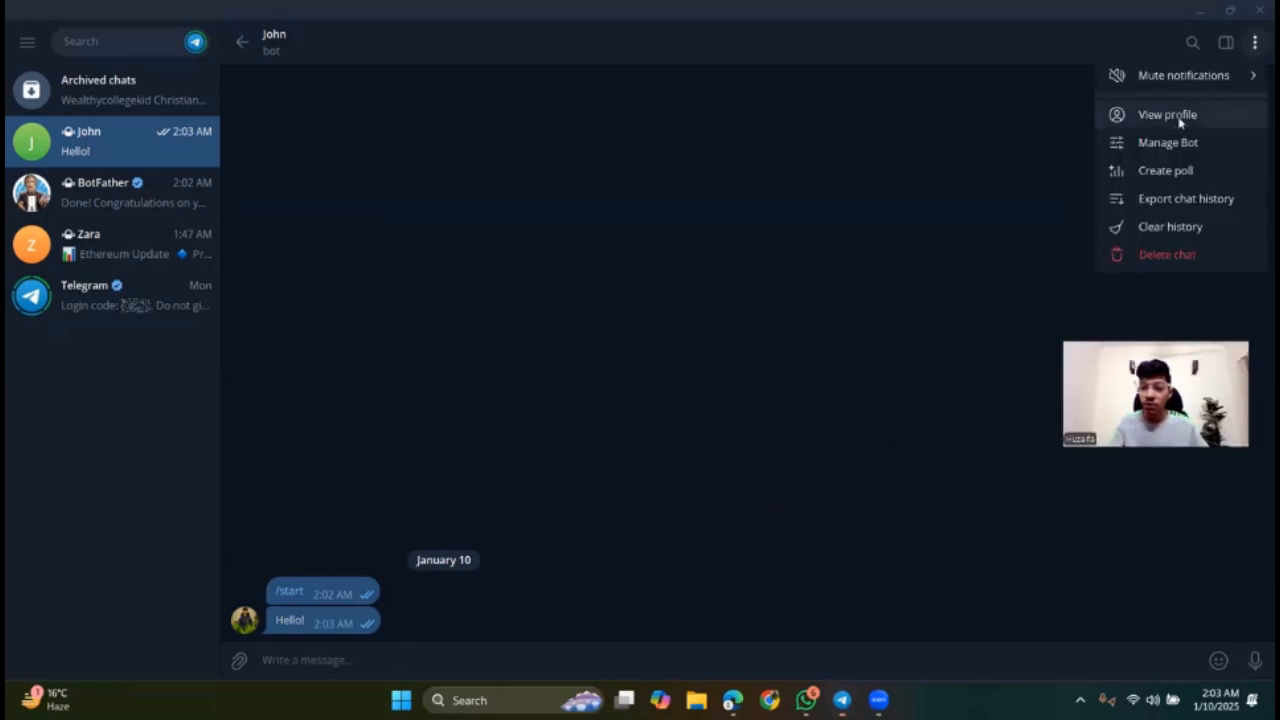
left_click(1185, 116)
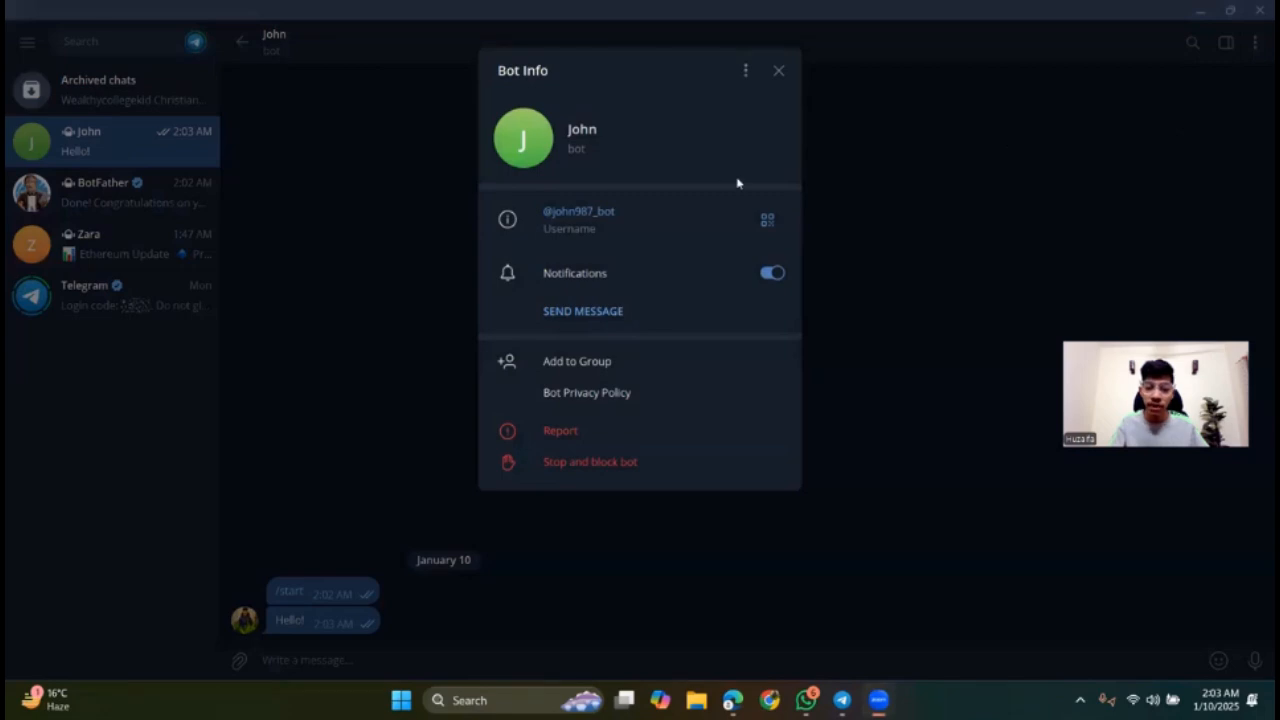
left_click(932, 179)
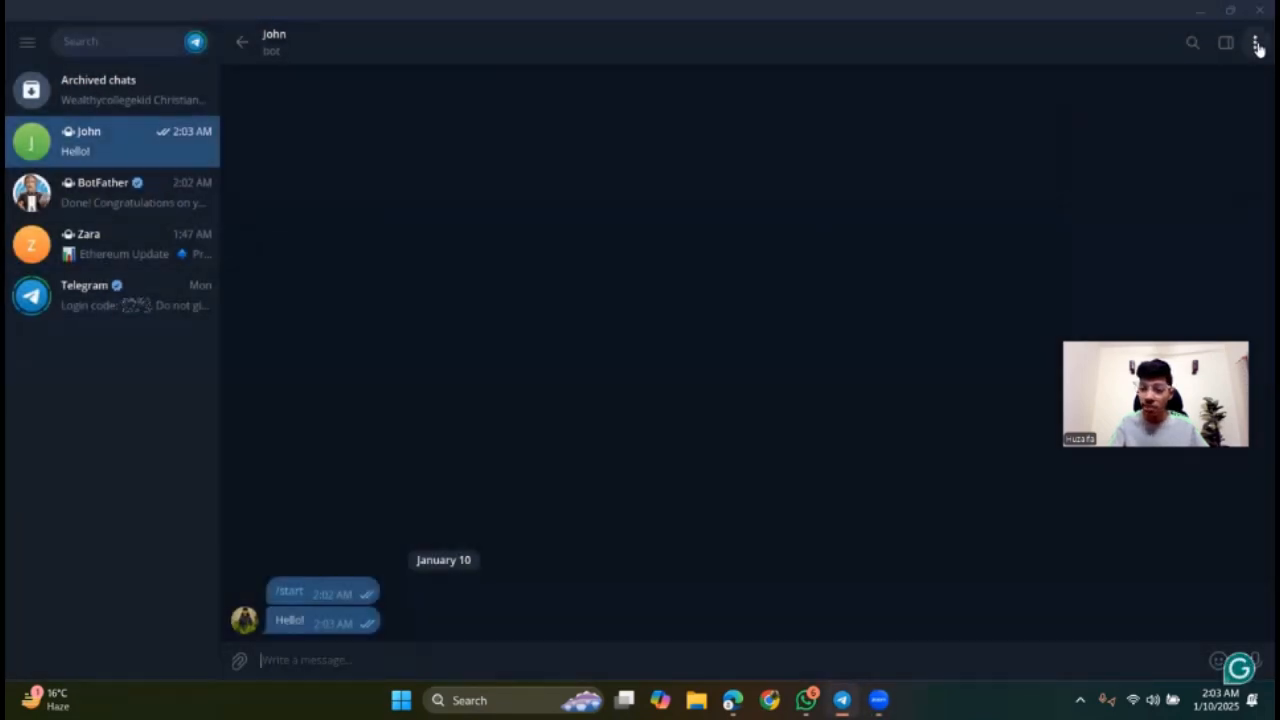
Step: Open the John bot for editing and choose the "telegram bot" image from Downloads as its profile photo
left_click(1255, 44)
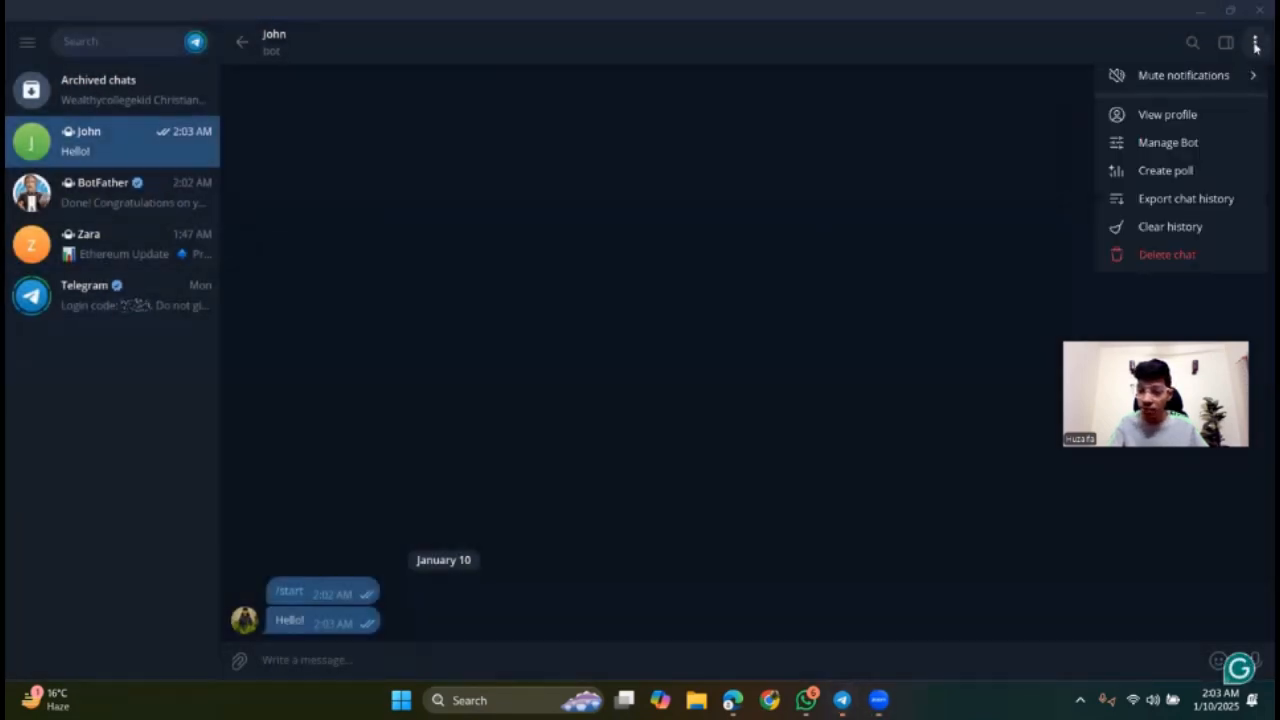
left_click(1170, 142)
left_click(532, 227)
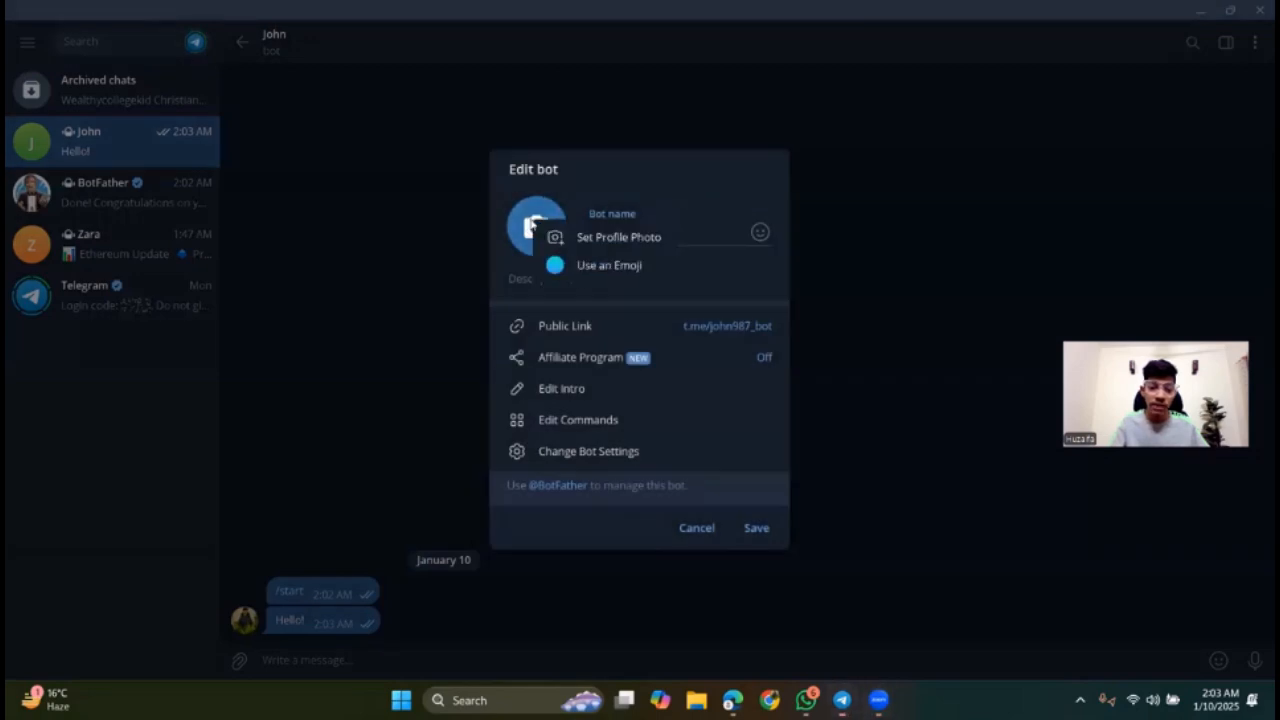
left_click(584, 245)
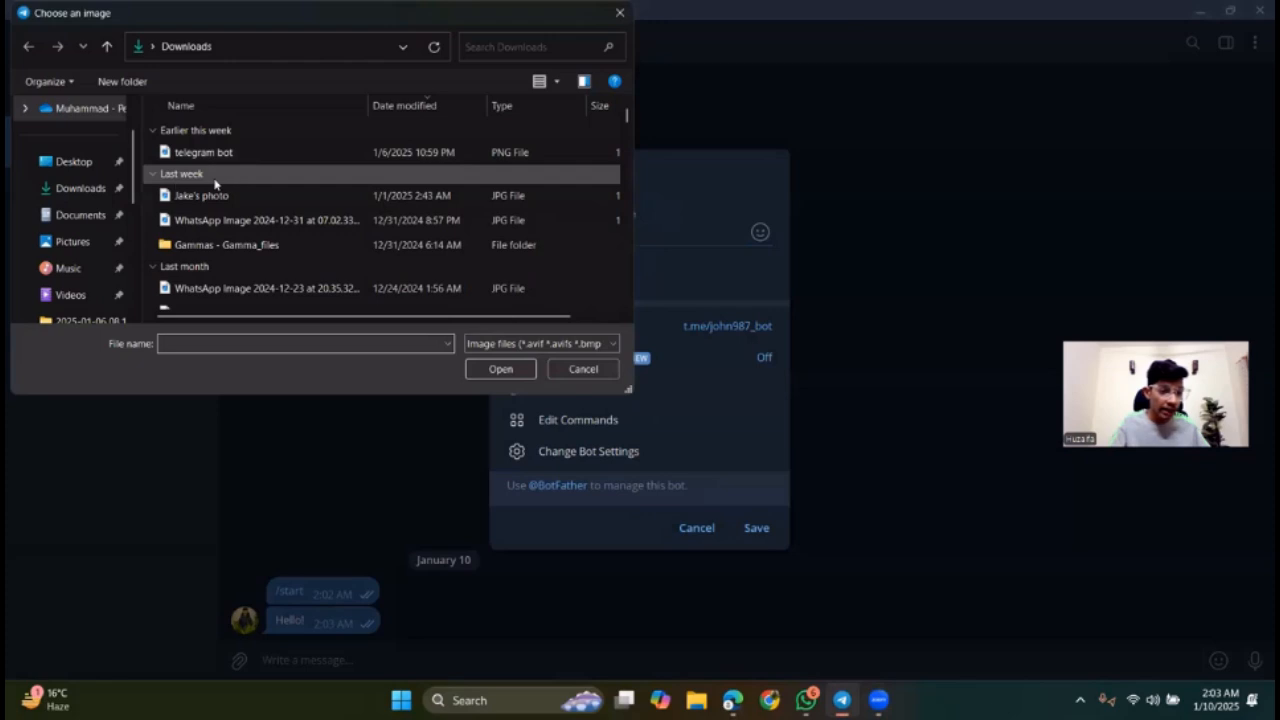
left_click(226, 152)
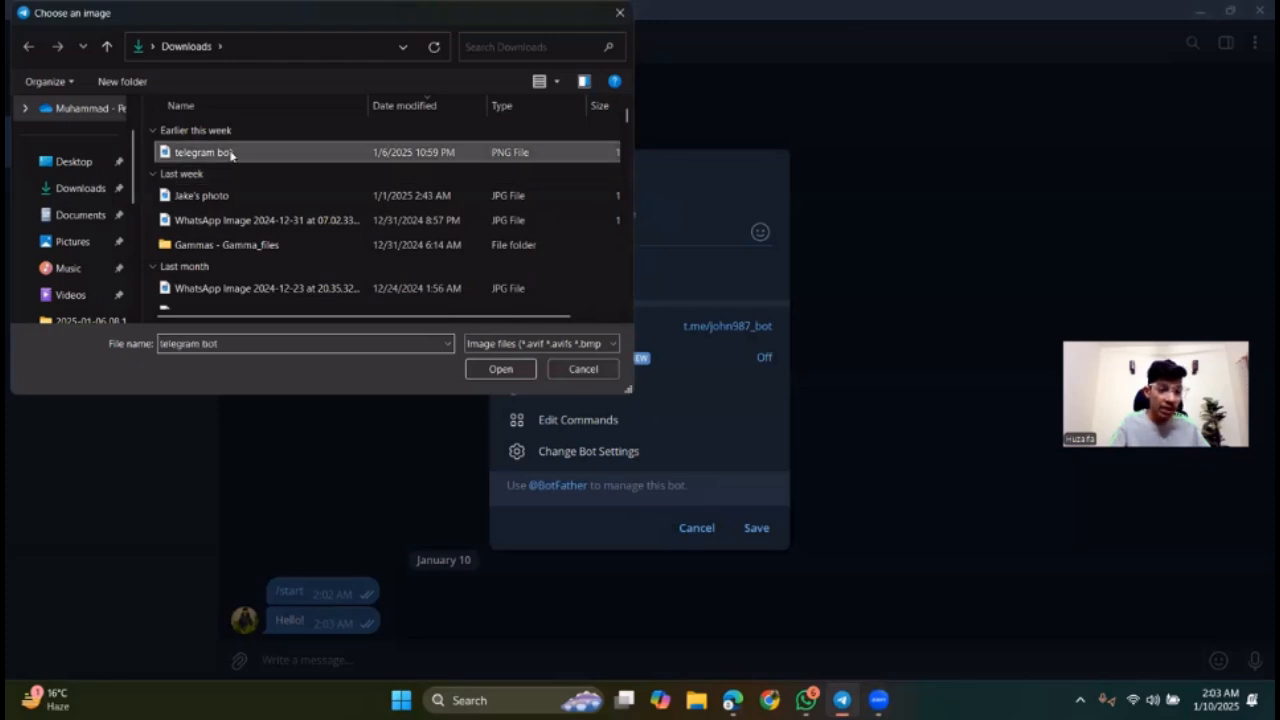
left_click(501, 369)
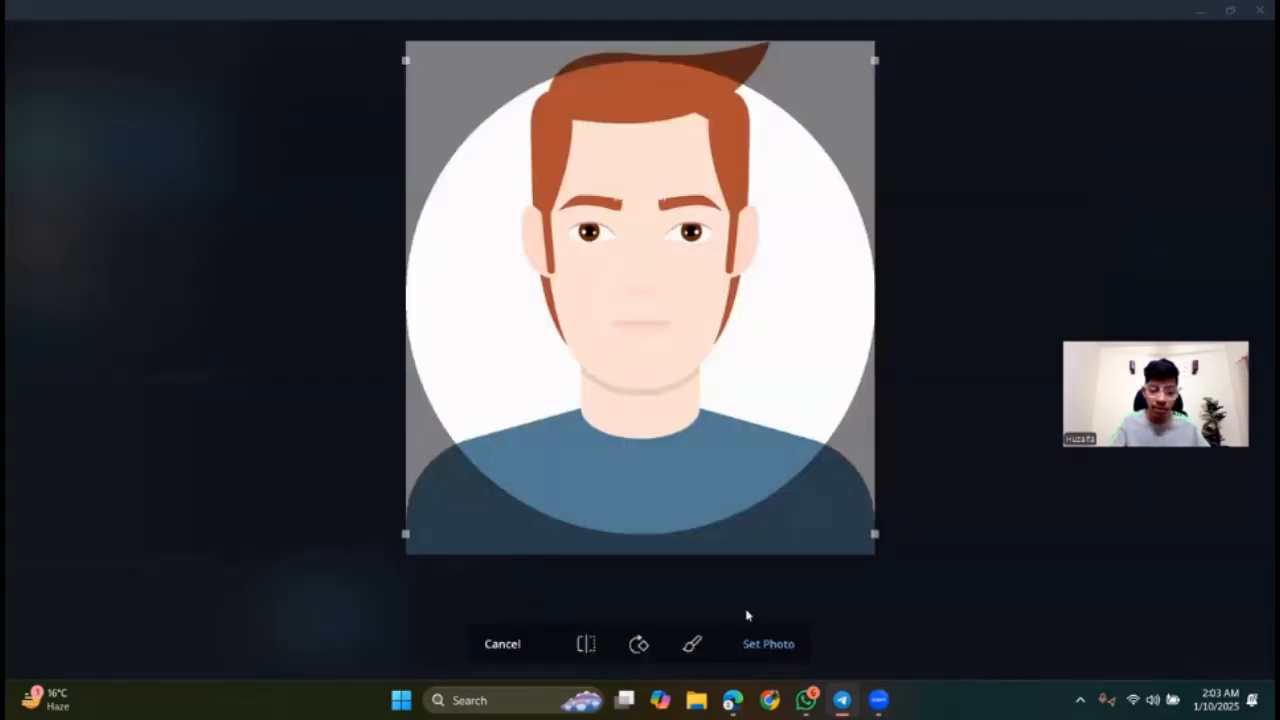
Step: Shift the circular crop up to the image's upper edge, set it as the bot's photo and save the bot changes
left_click_drag(736, 480, 729, 406)
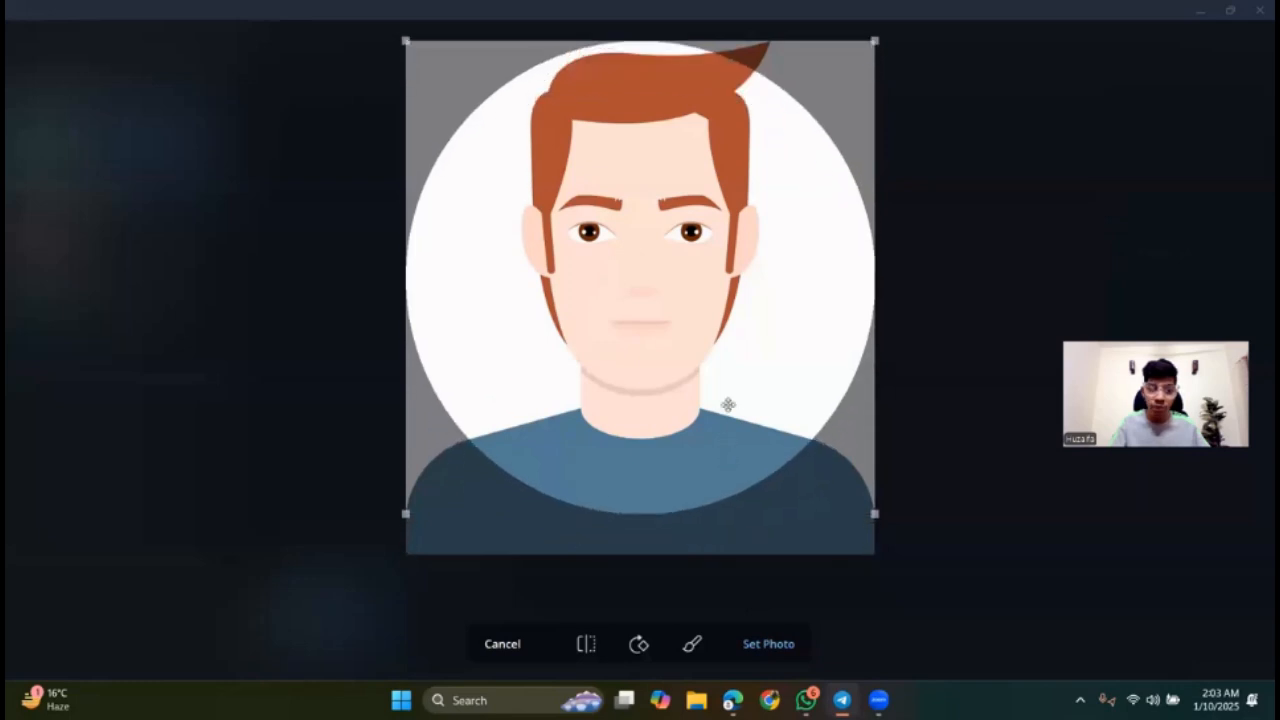
left_click(770, 645)
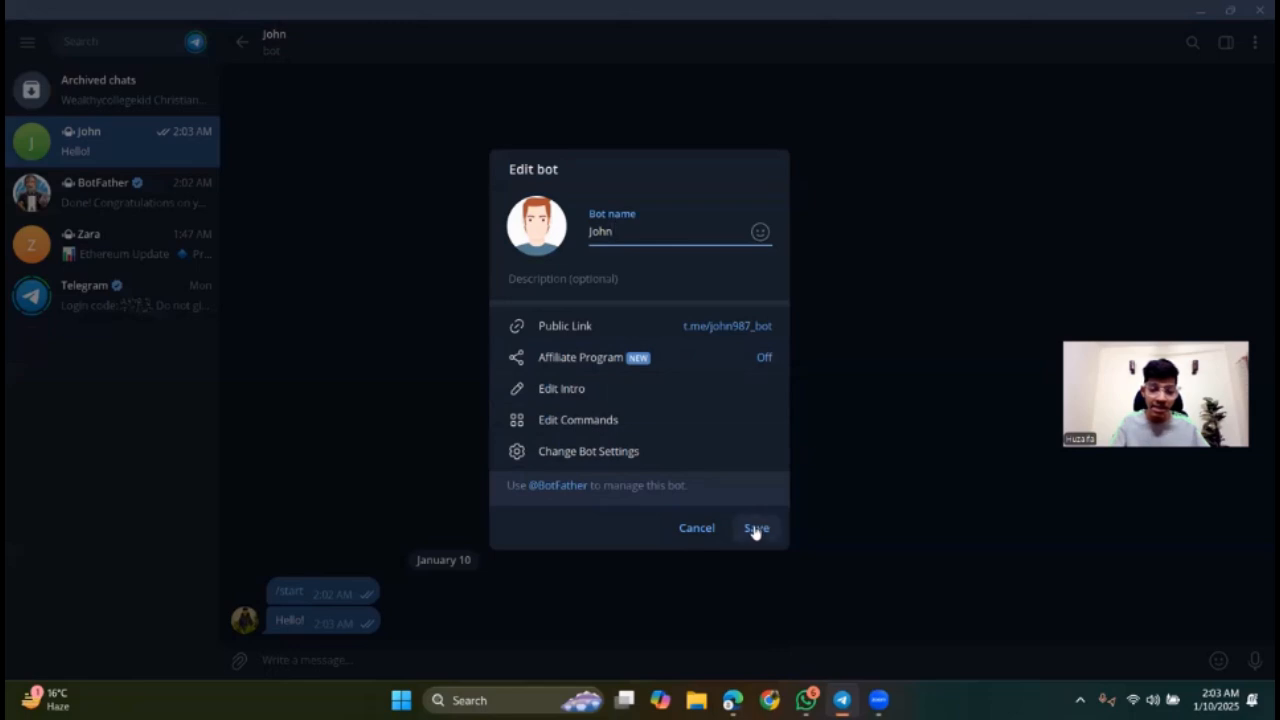
left_click(756, 529)
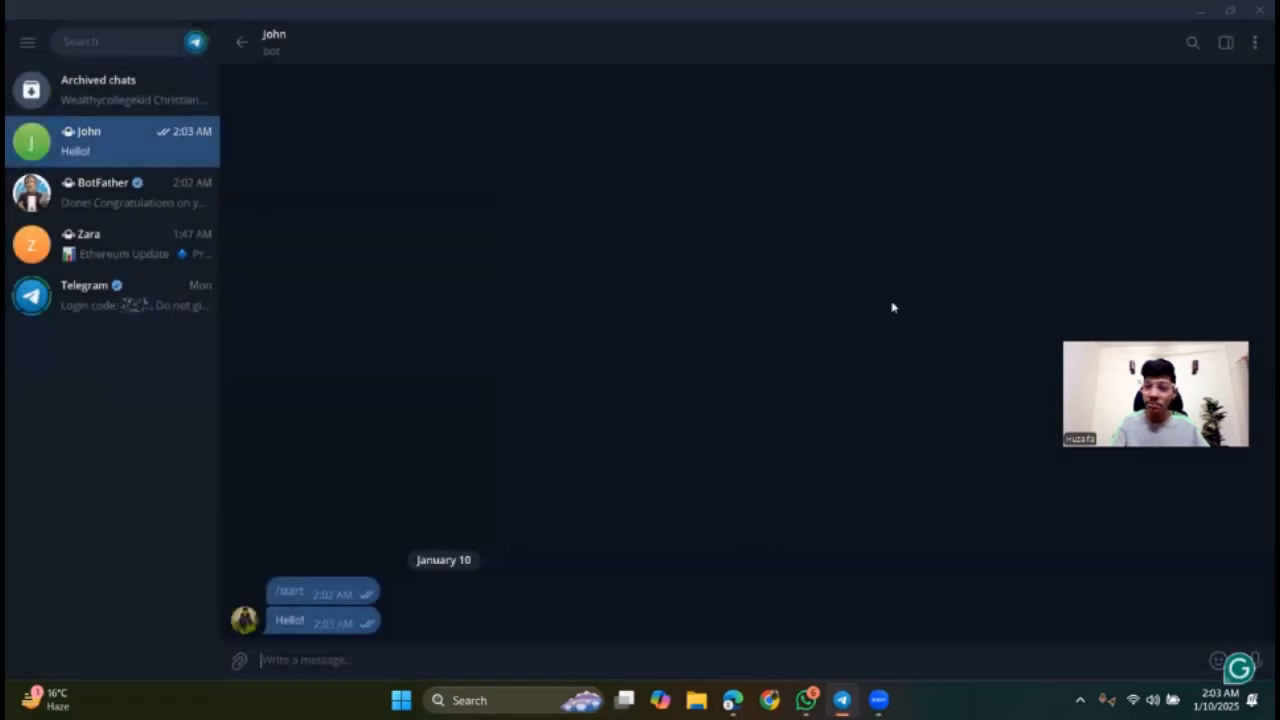
Step: Switch to n8n in the browser and create a new workflow
left_click(1197, 11)
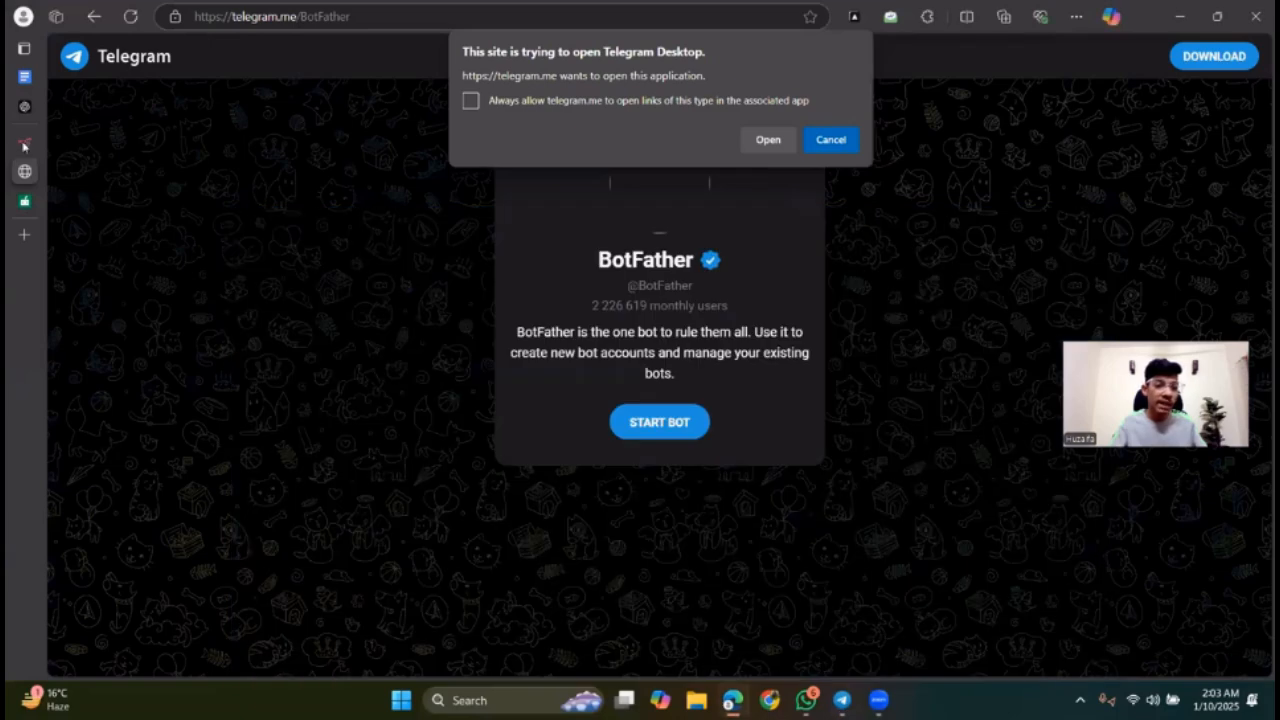
left_click(43, 144)
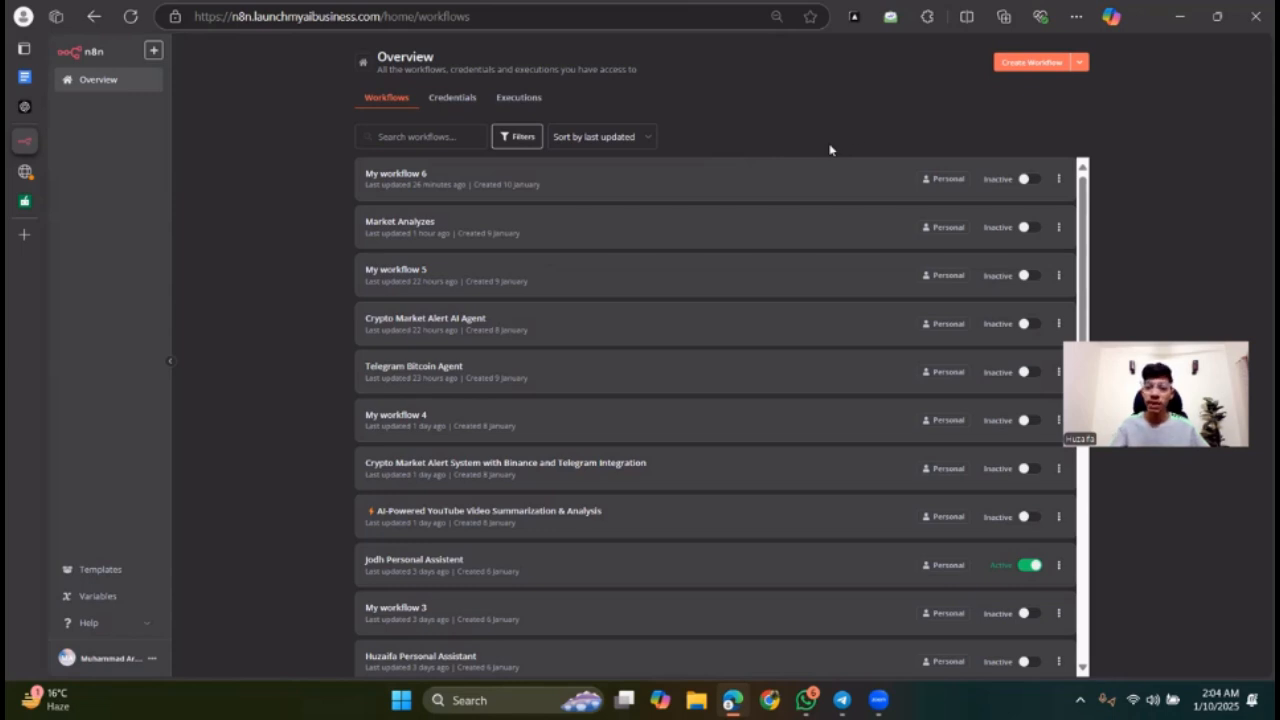
left_click(1026, 66)
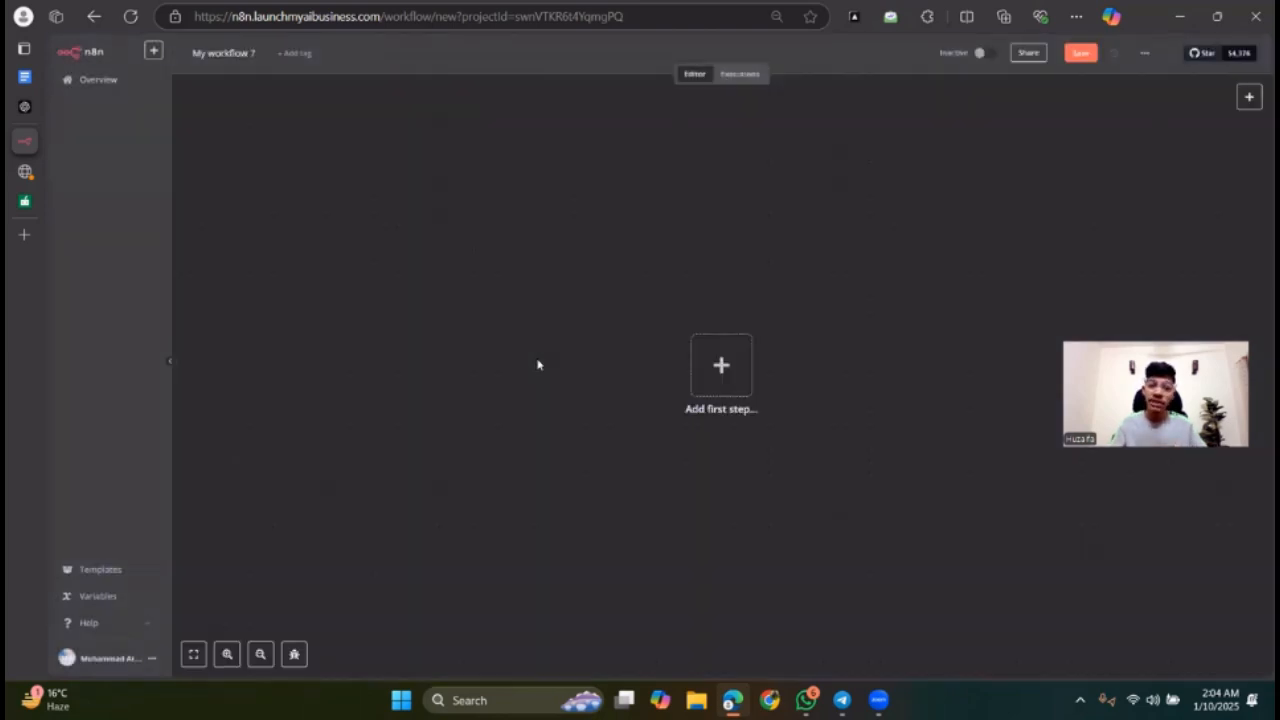
Step: Replace the new workflow's default name with Crypto Alerting System
double_click(215, 53)
key("BackSpace")
key("BackSpace")
key("BackSpace")
key("BackSpace")
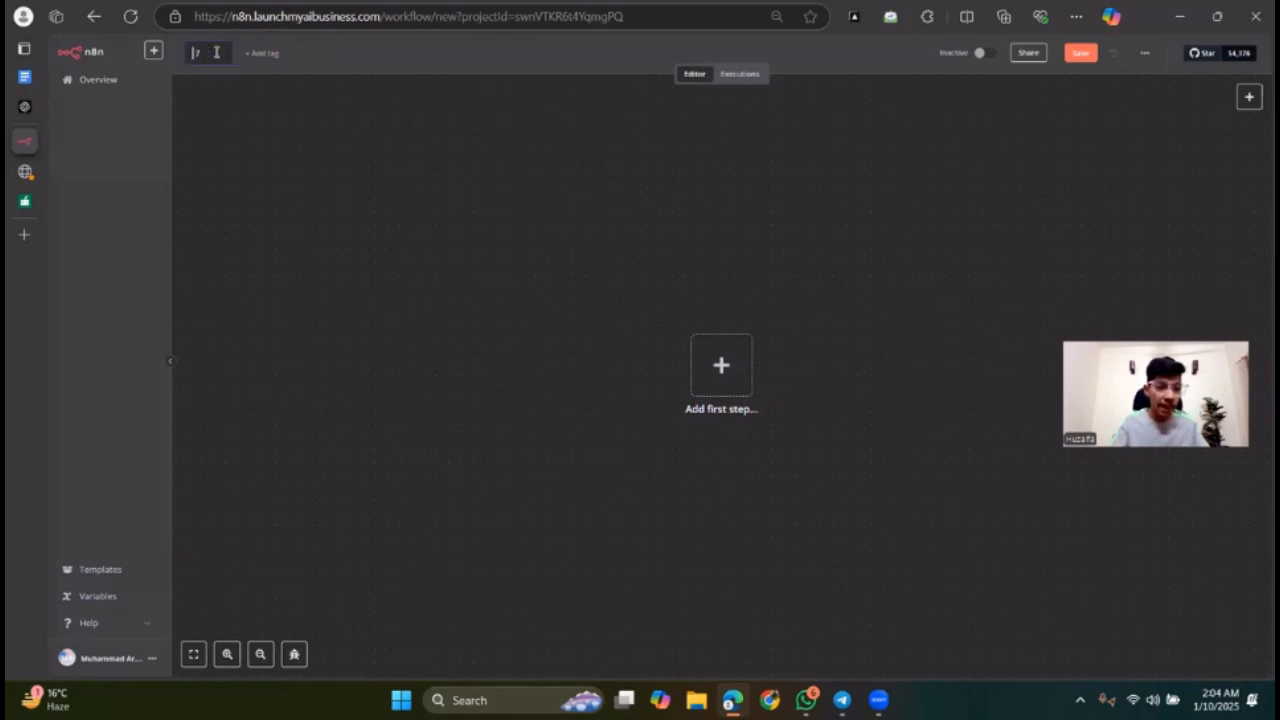
key("Delete")
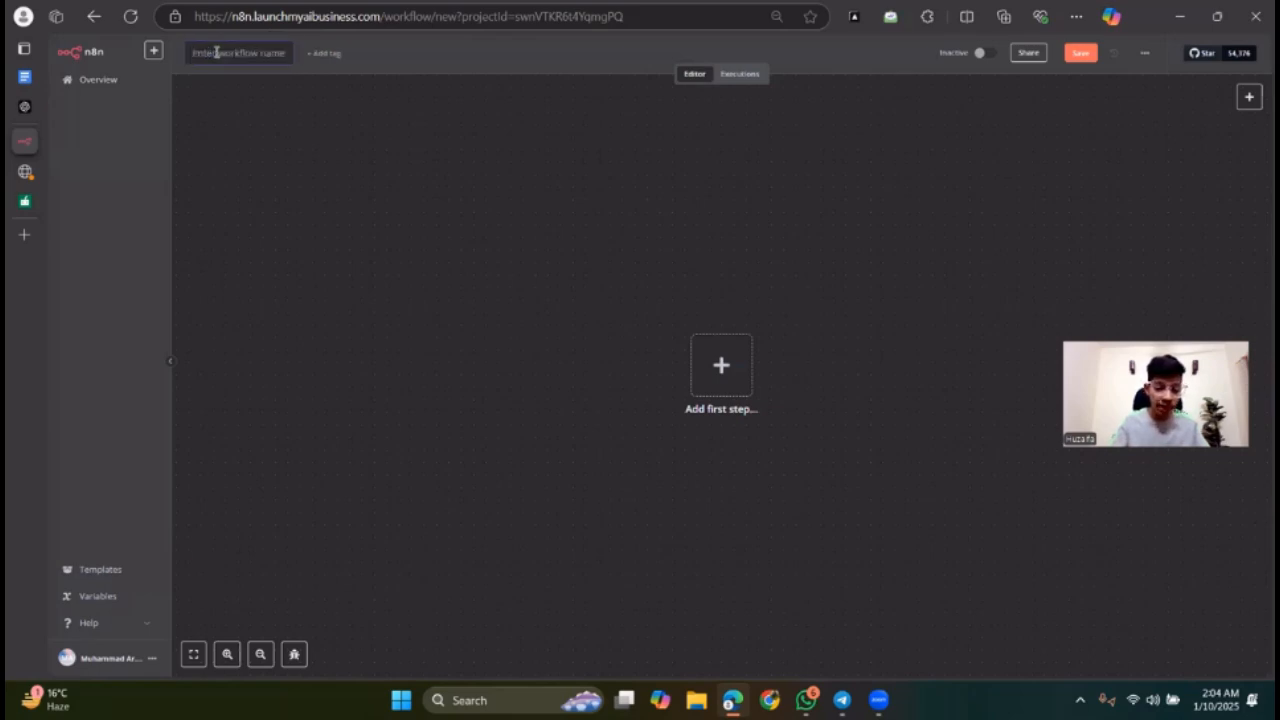
type("AI")
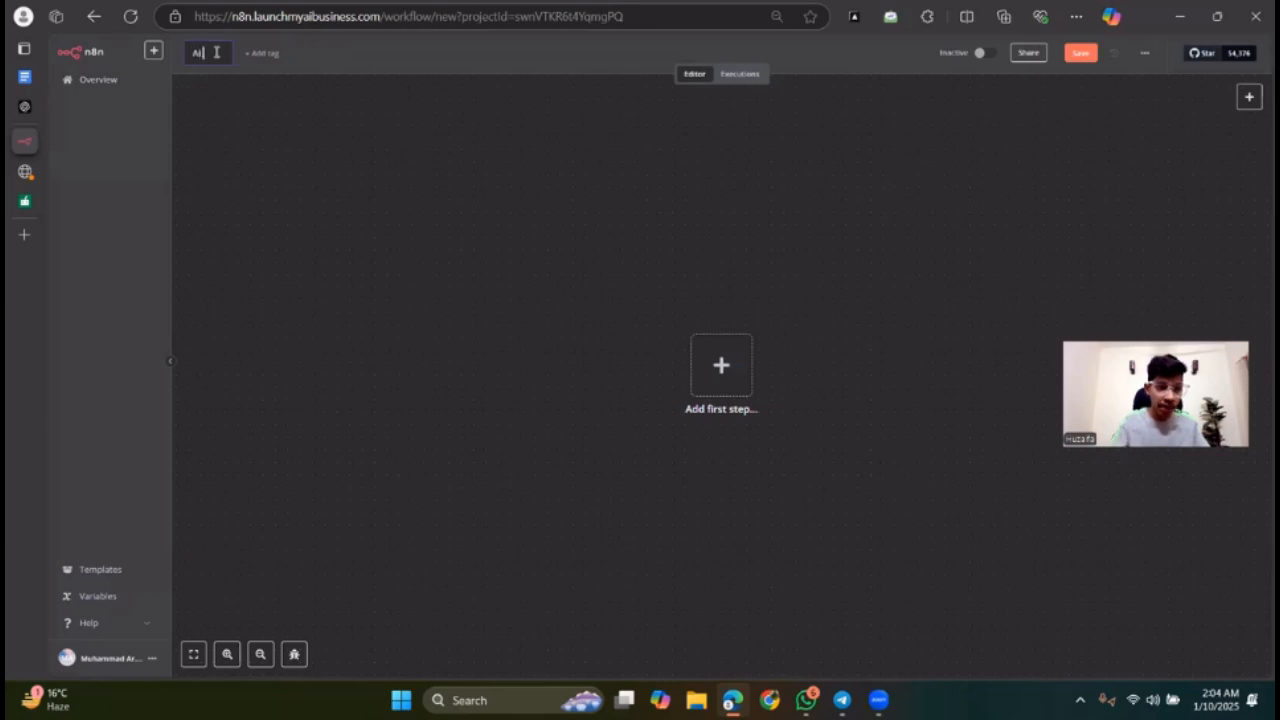
key("BackSpace")
key("BackSpace")
type("Co")
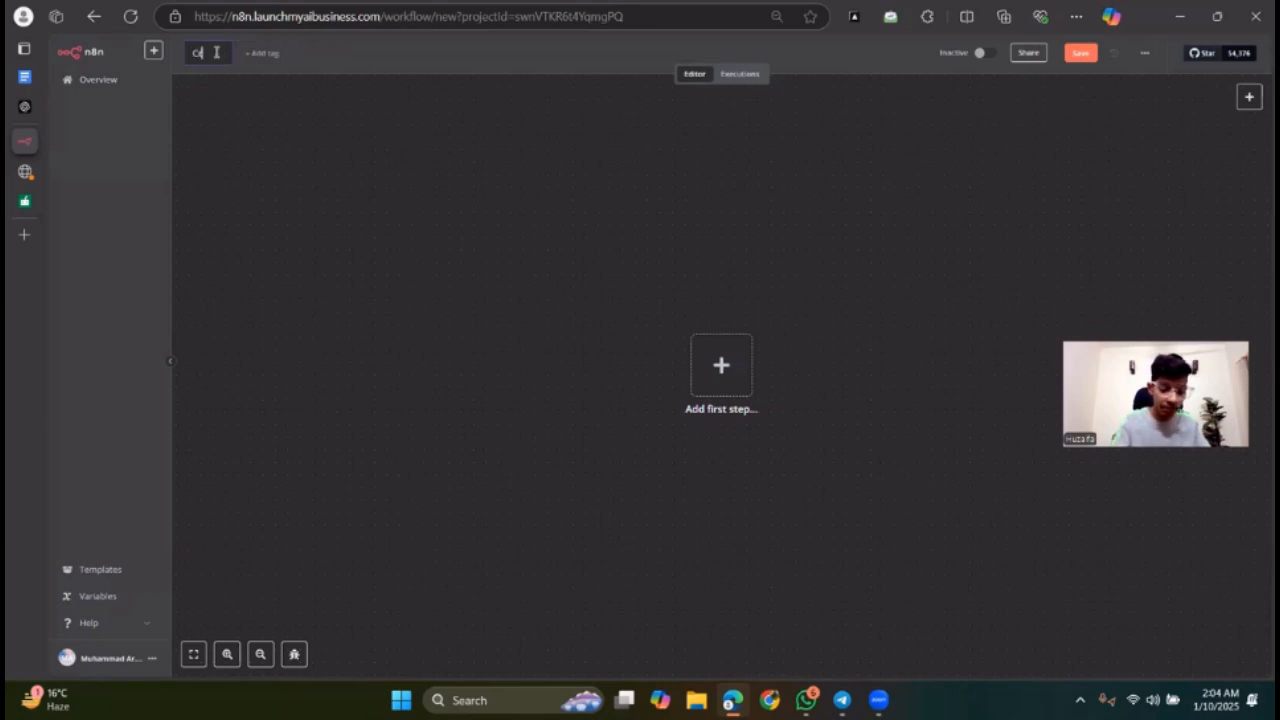
type("ypt")
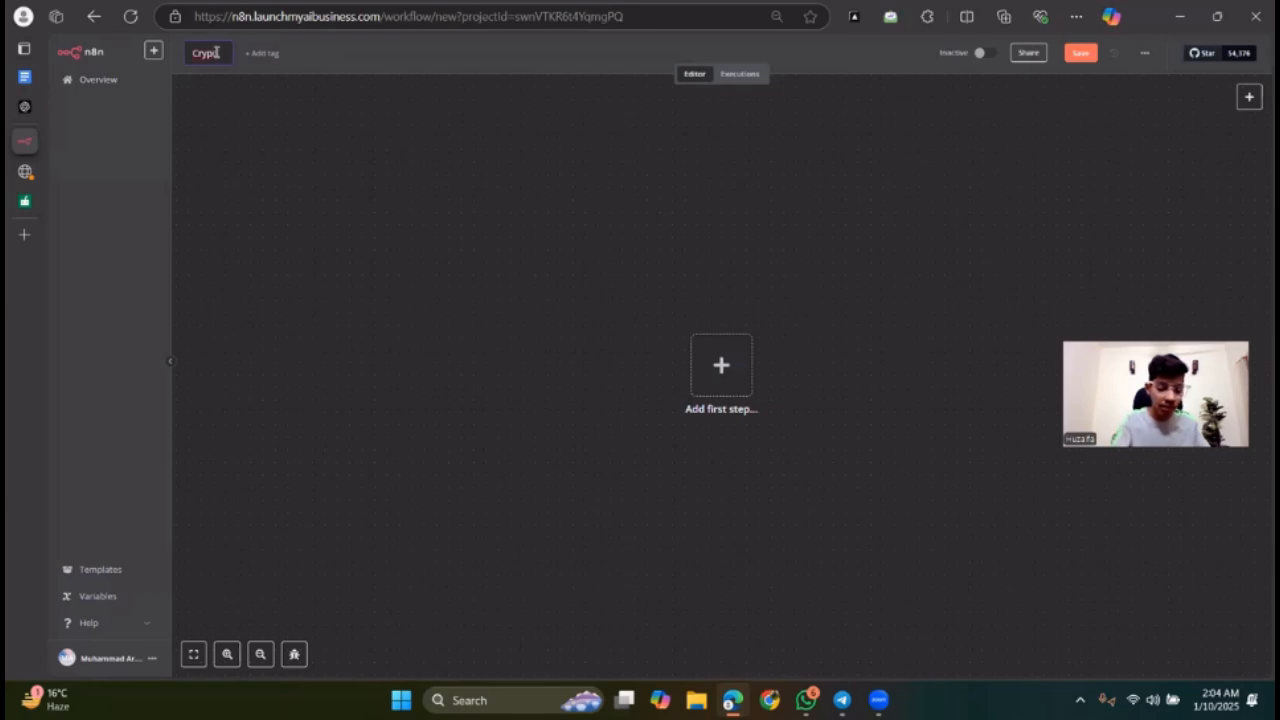
type("Alert")
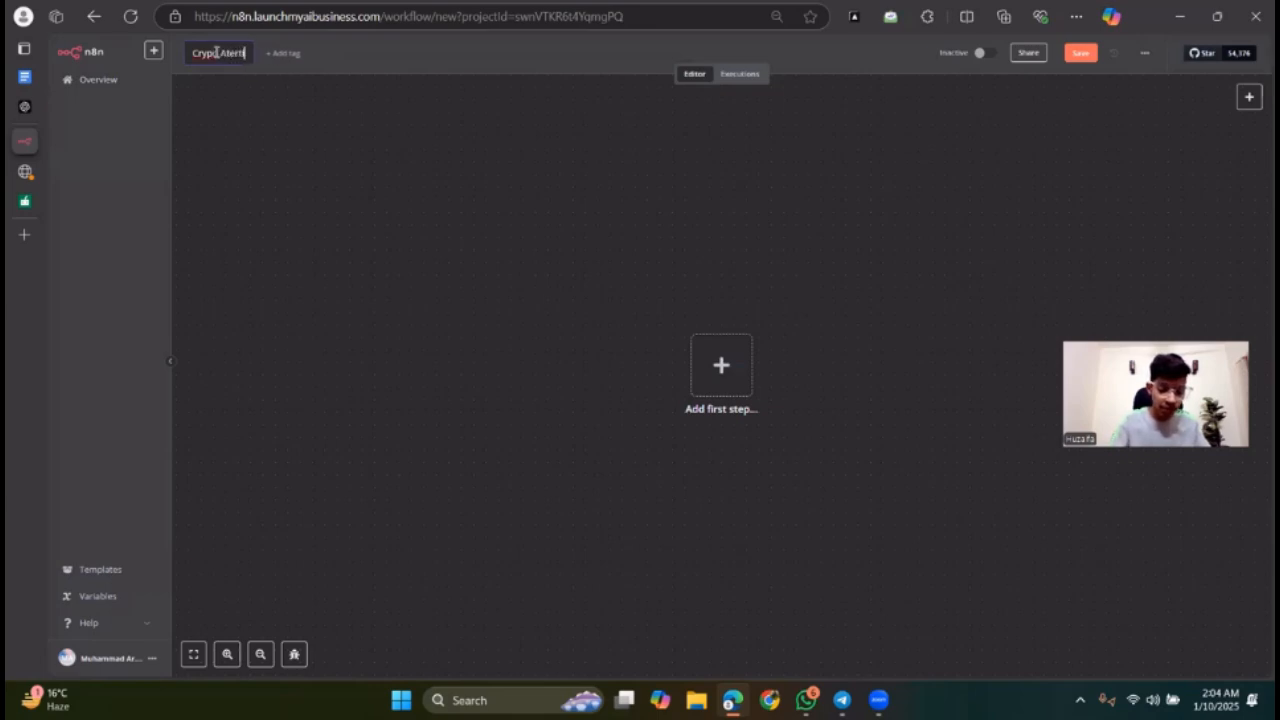
type("ing")
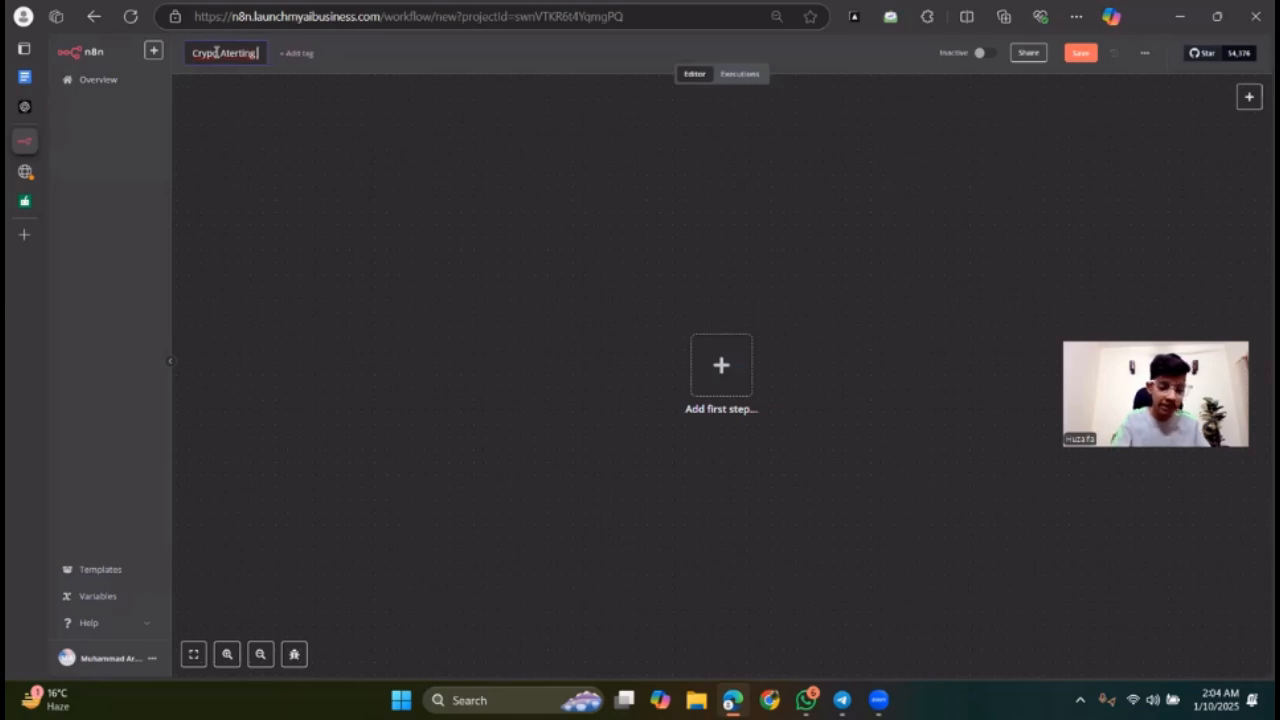
type(" System")
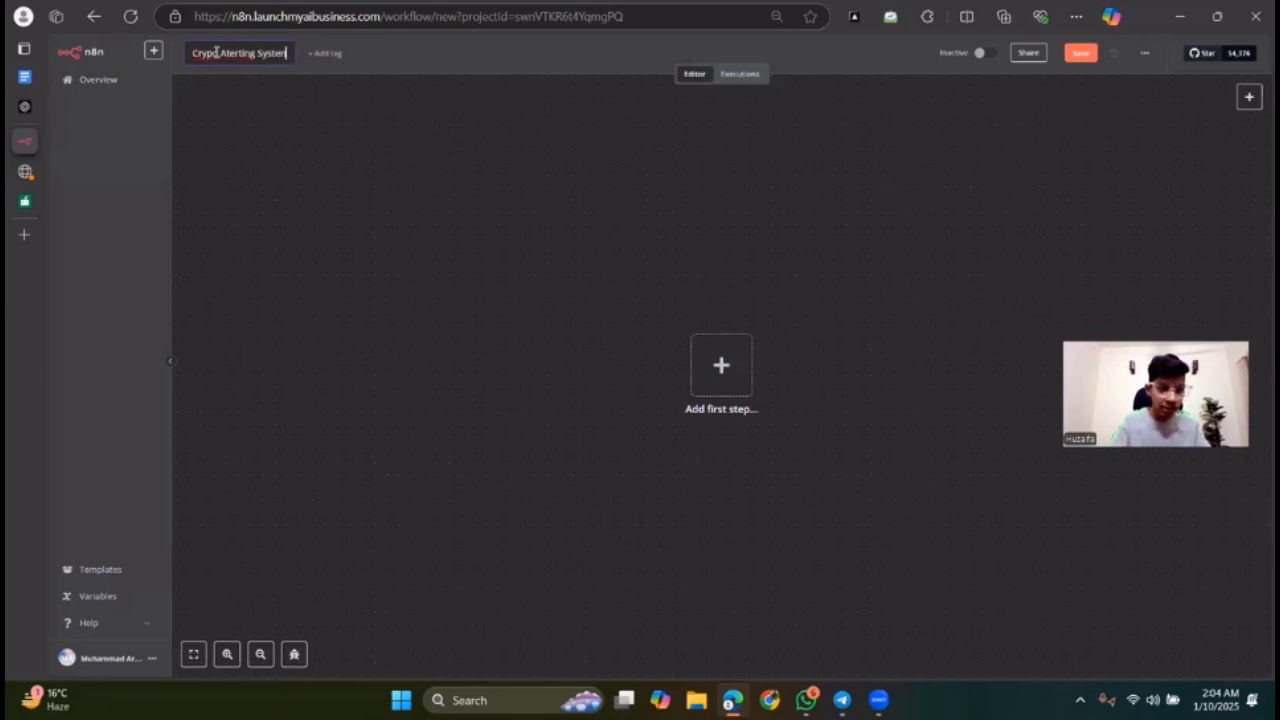
Step: Correct the misspelled words "Crypto" and "Alerting" in the workflow name
left_click(216, 53)
type("o")
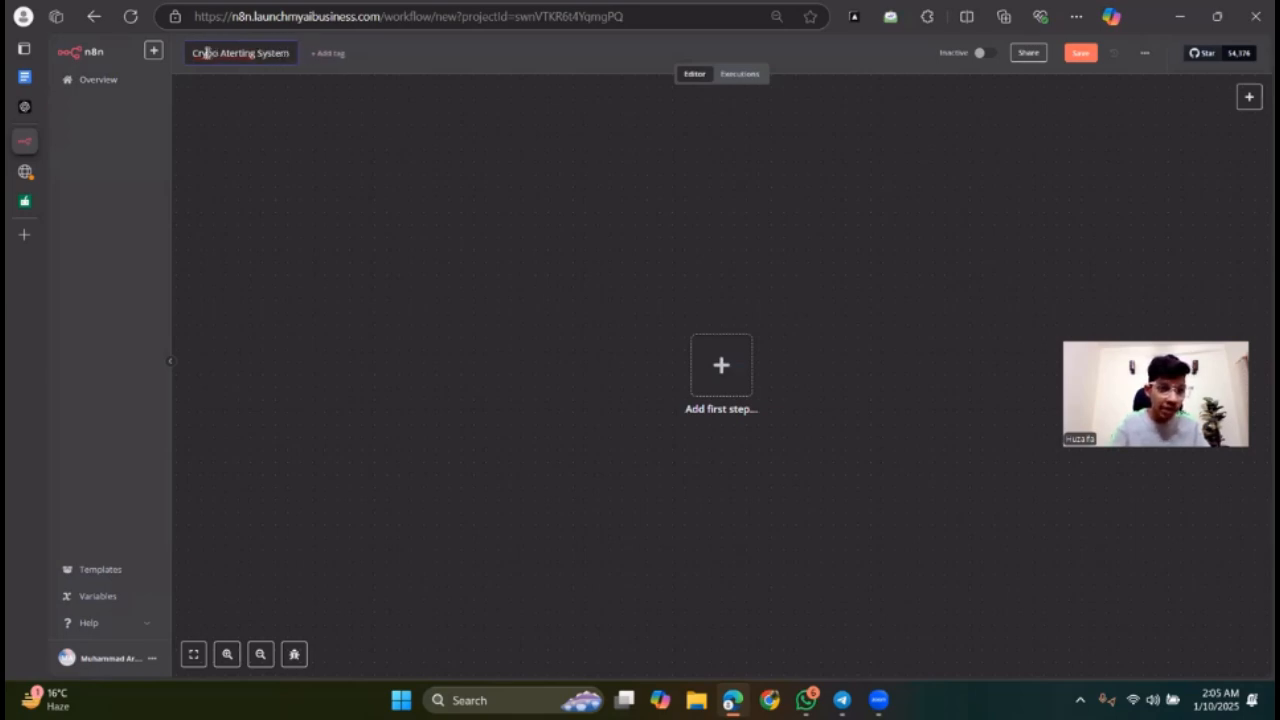
left_click(206, 53)
left_click(220, 117)
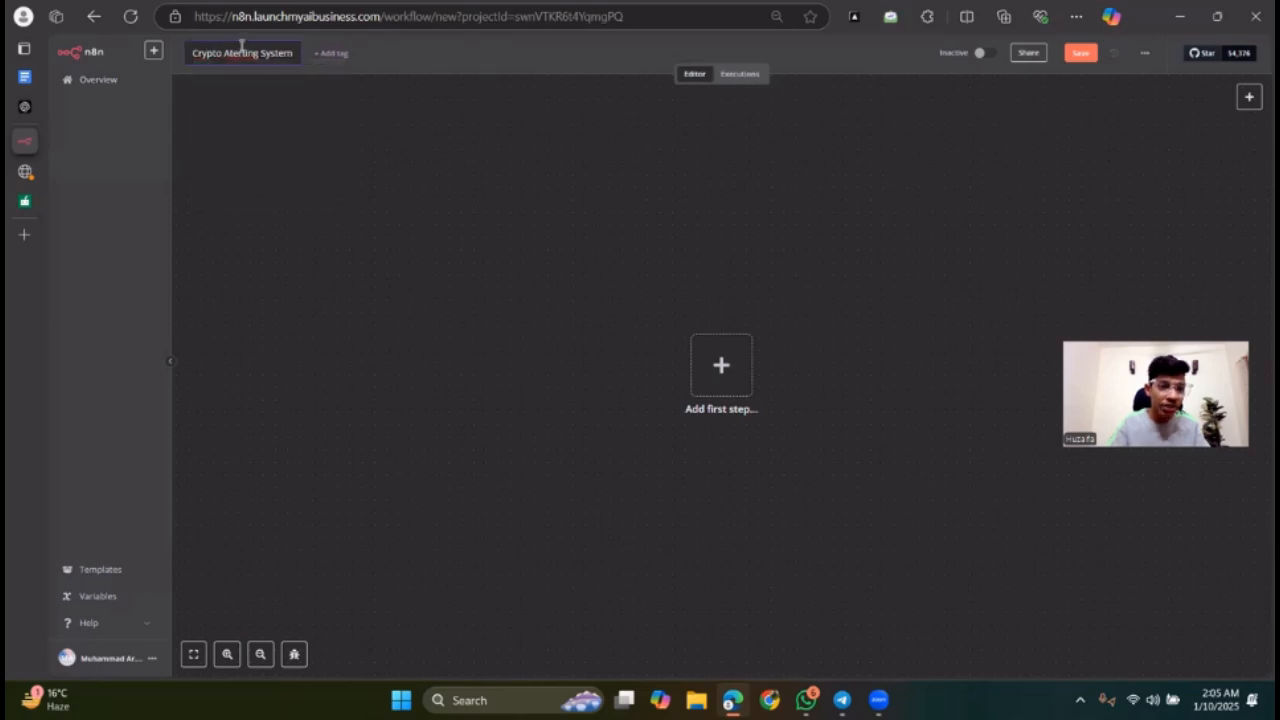
left_click(241, 47)
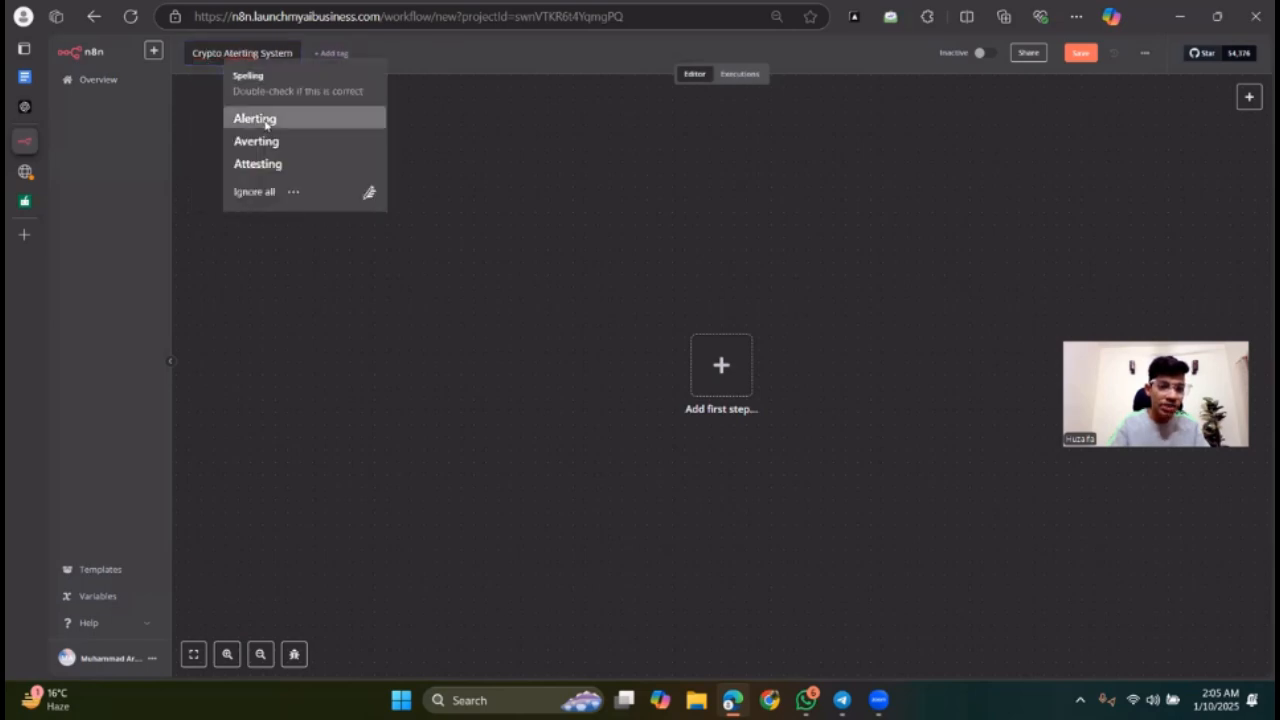
left_click(260, 122)
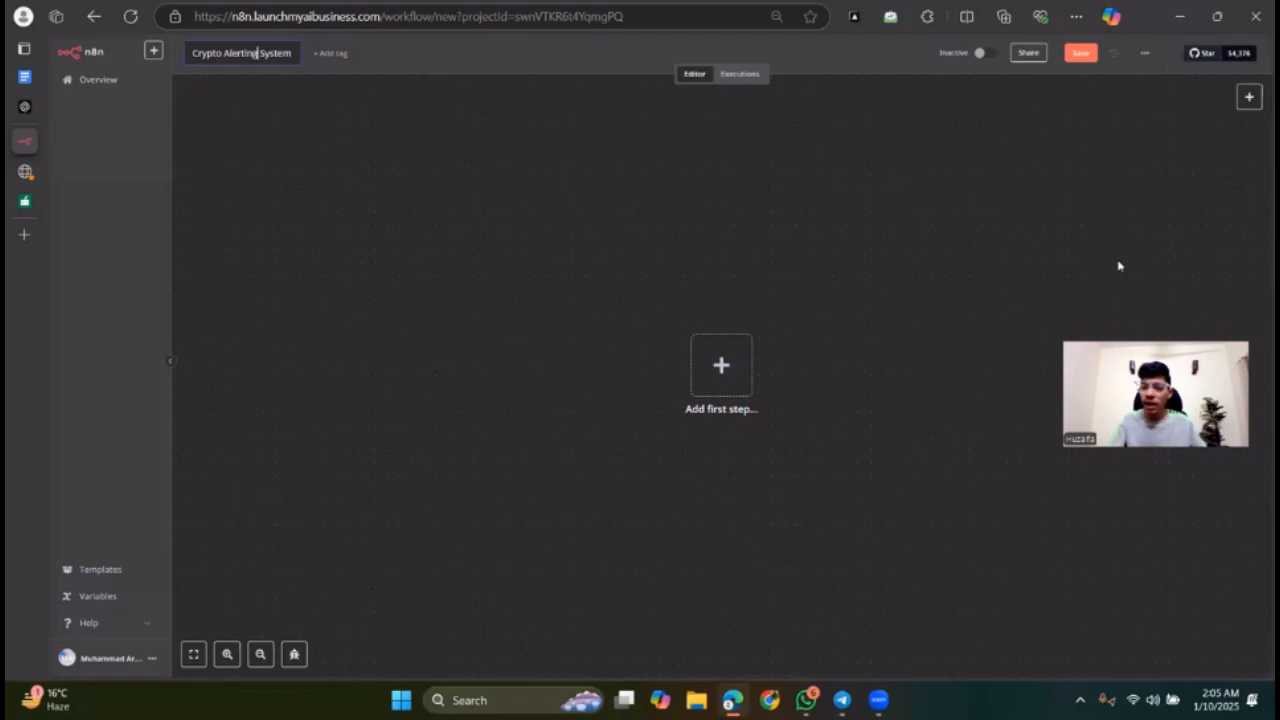
Step: Save the workflow and add a Telegram trigger node for the On message event
left_click_drag(1128, 410, 271, 229)
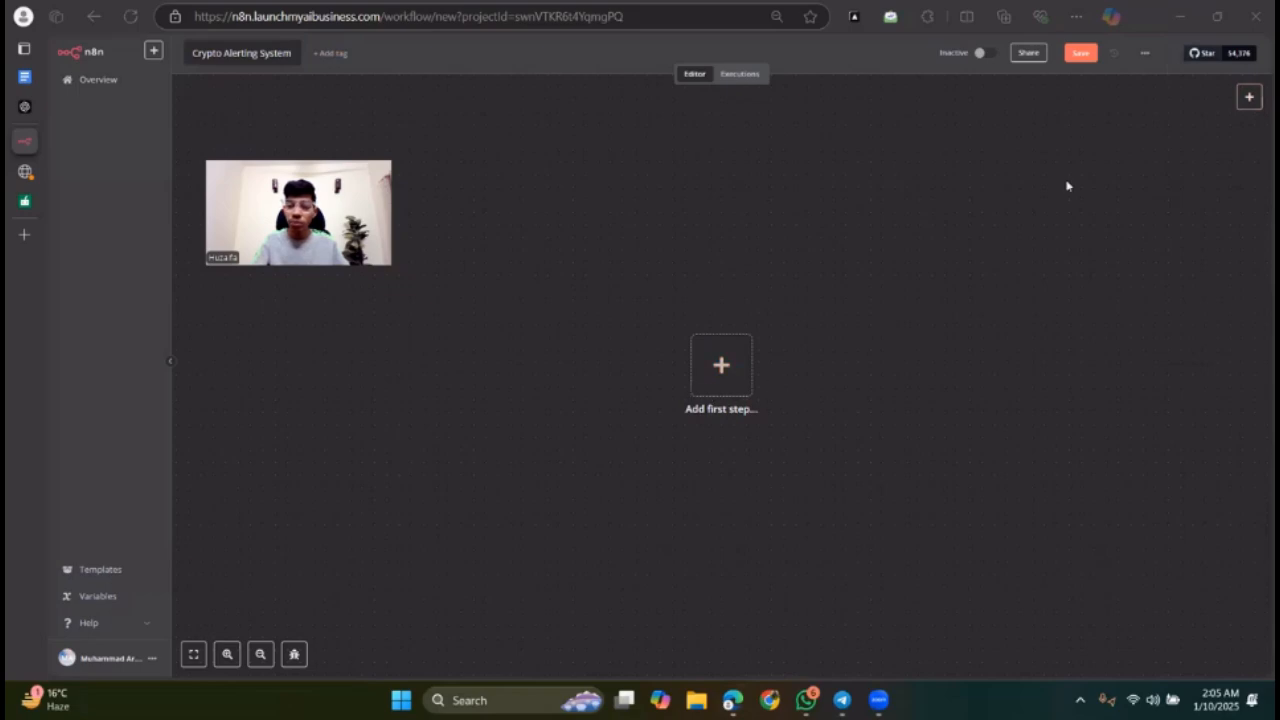
left_click(1251, 100)
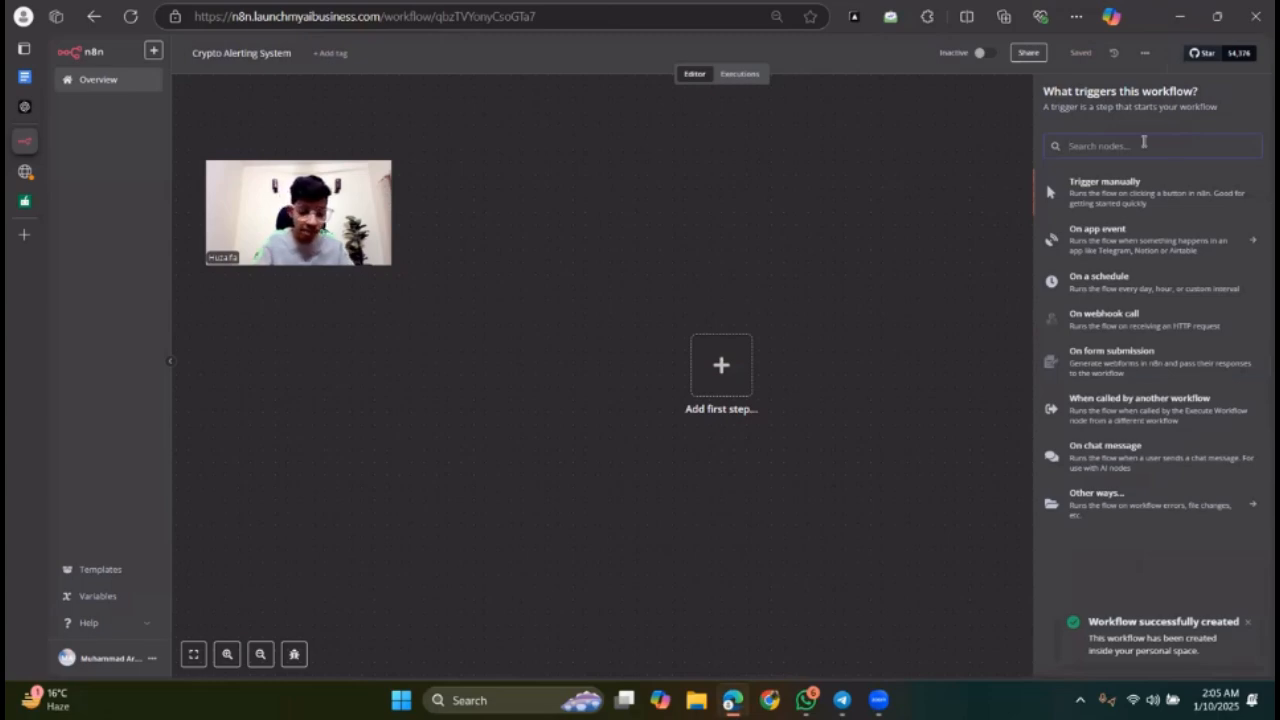
type("tele")
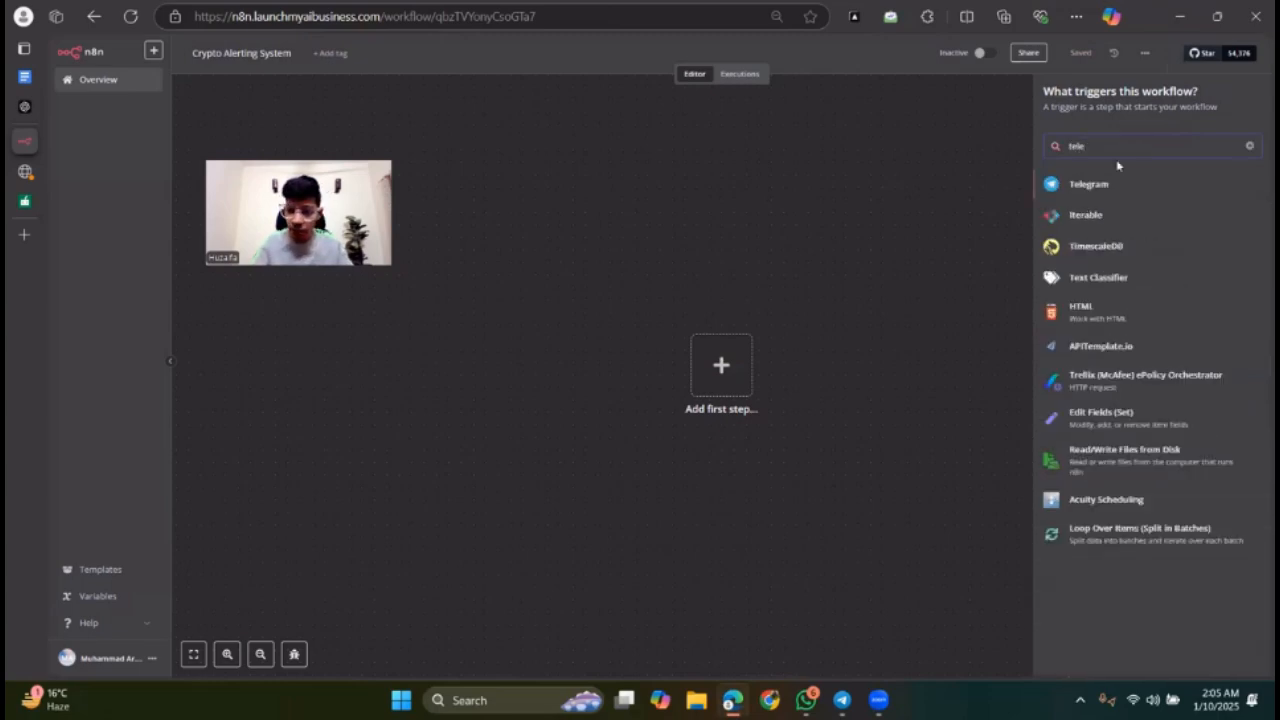
left_click(1100, 186)
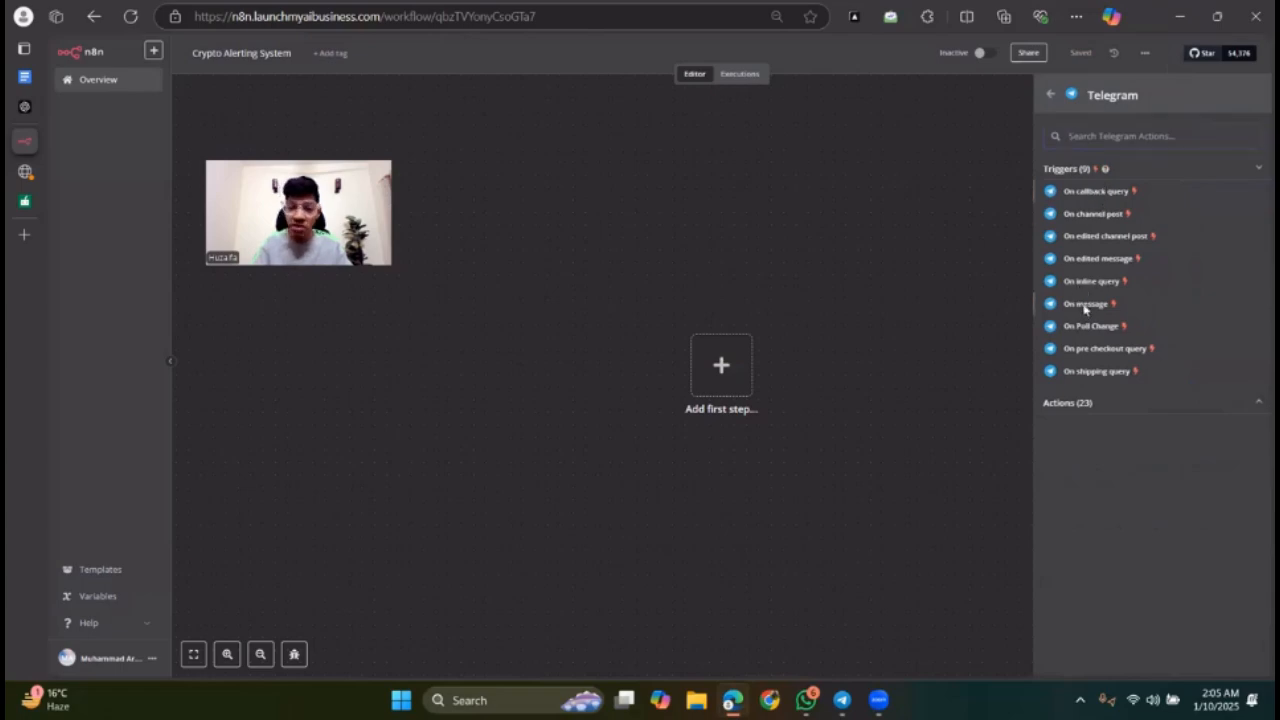
left_click(1085, 305)
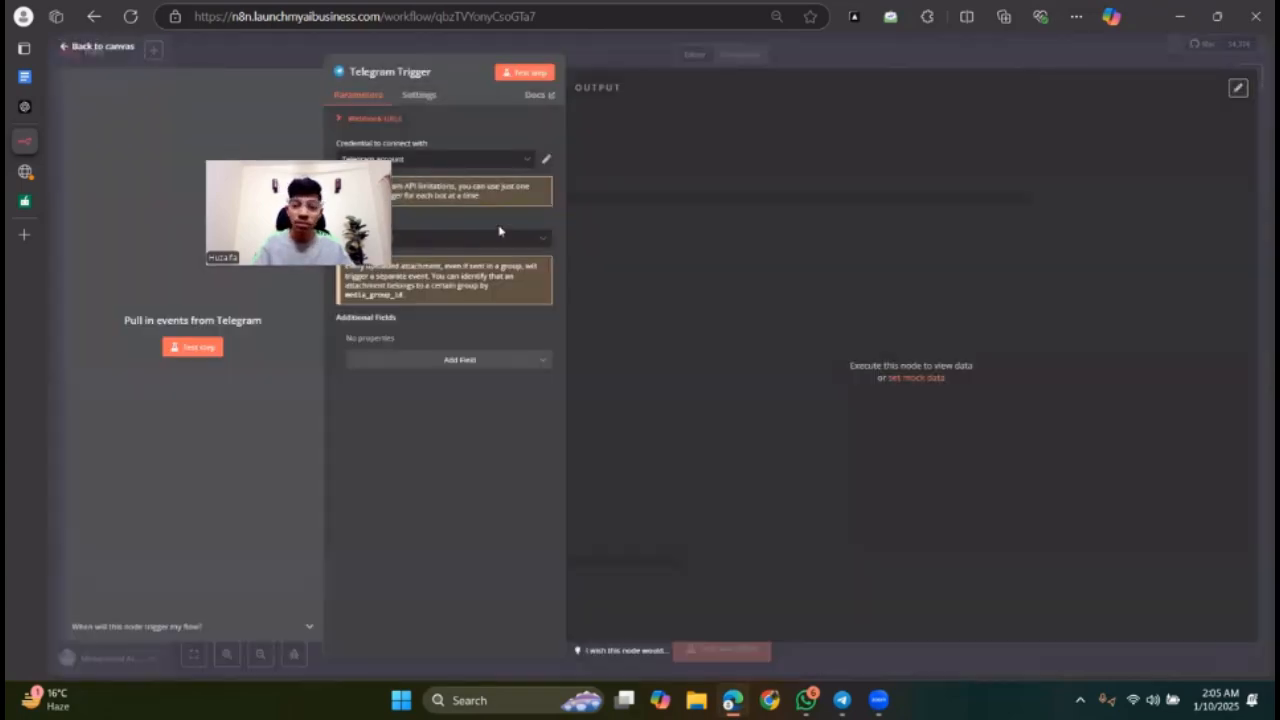
Step: Switch to Telegram, select the HTTP API token in the BotFather chat to copy it, and return to n8n
mouse_move(30, 152)
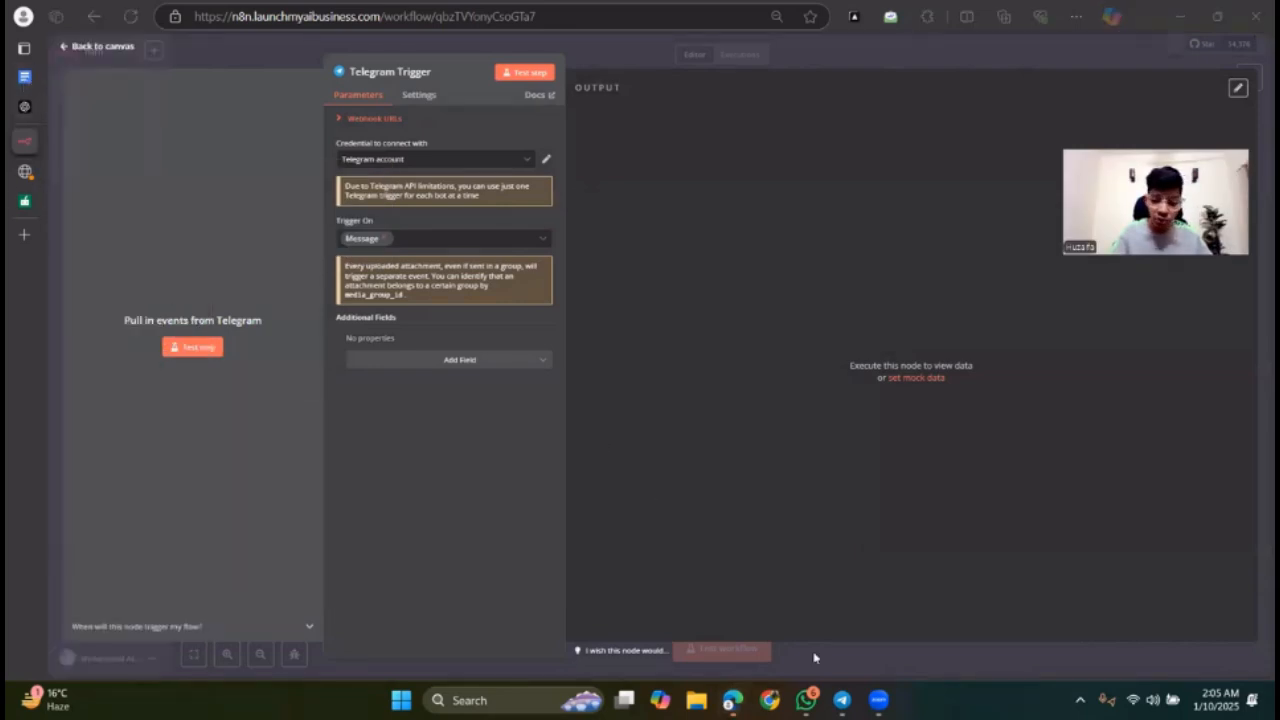
mouse_move(838, 695)
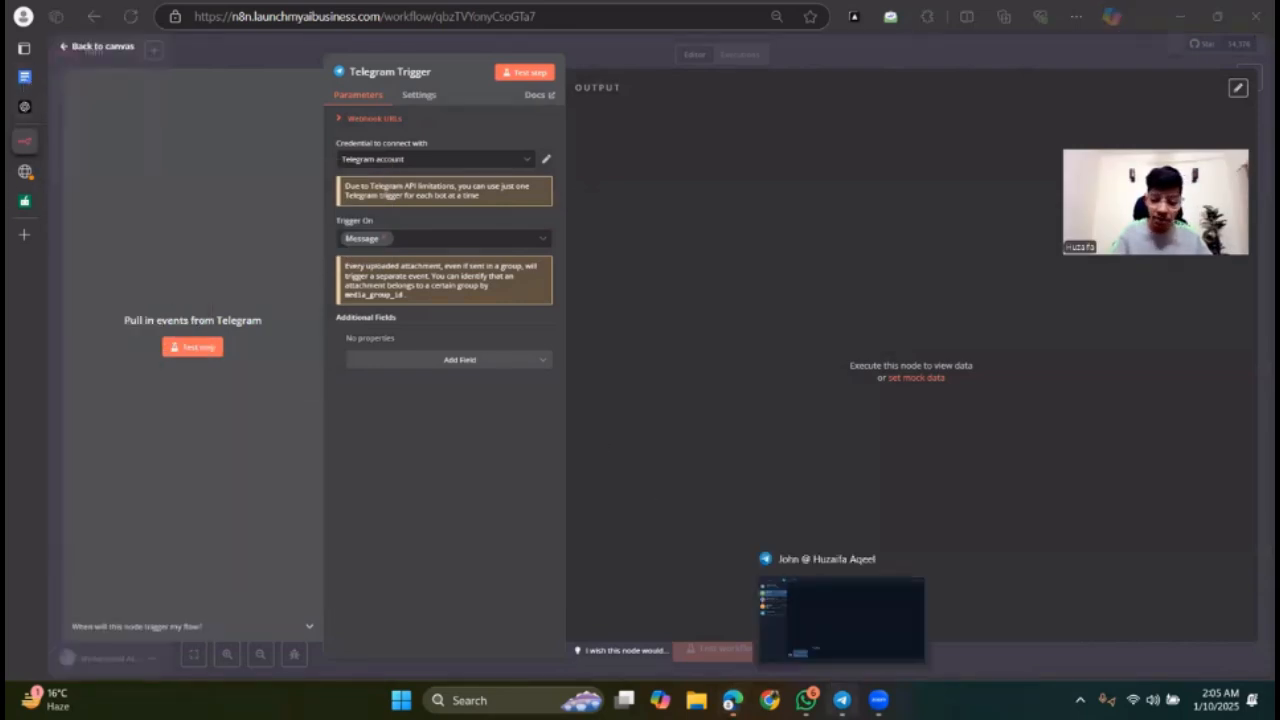
left_click(848, 634)
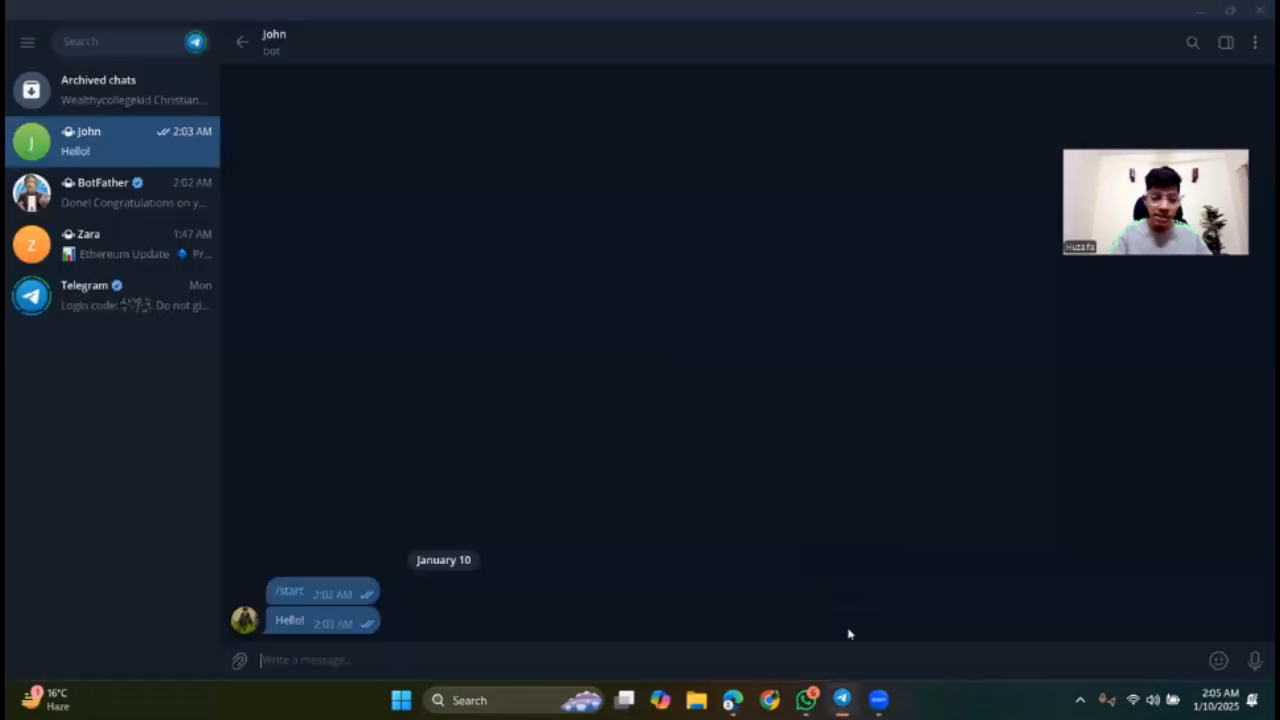
left_click(126, 202)
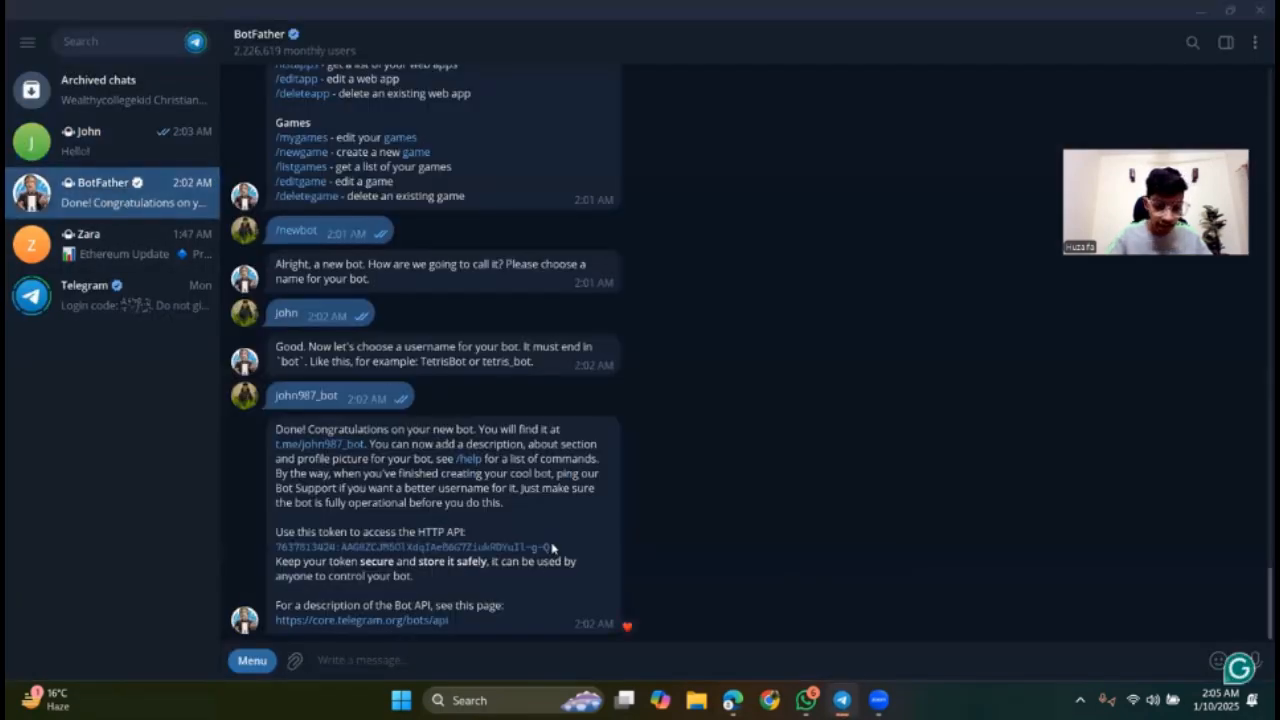
left_click_drag(552, 547, 274, 549)
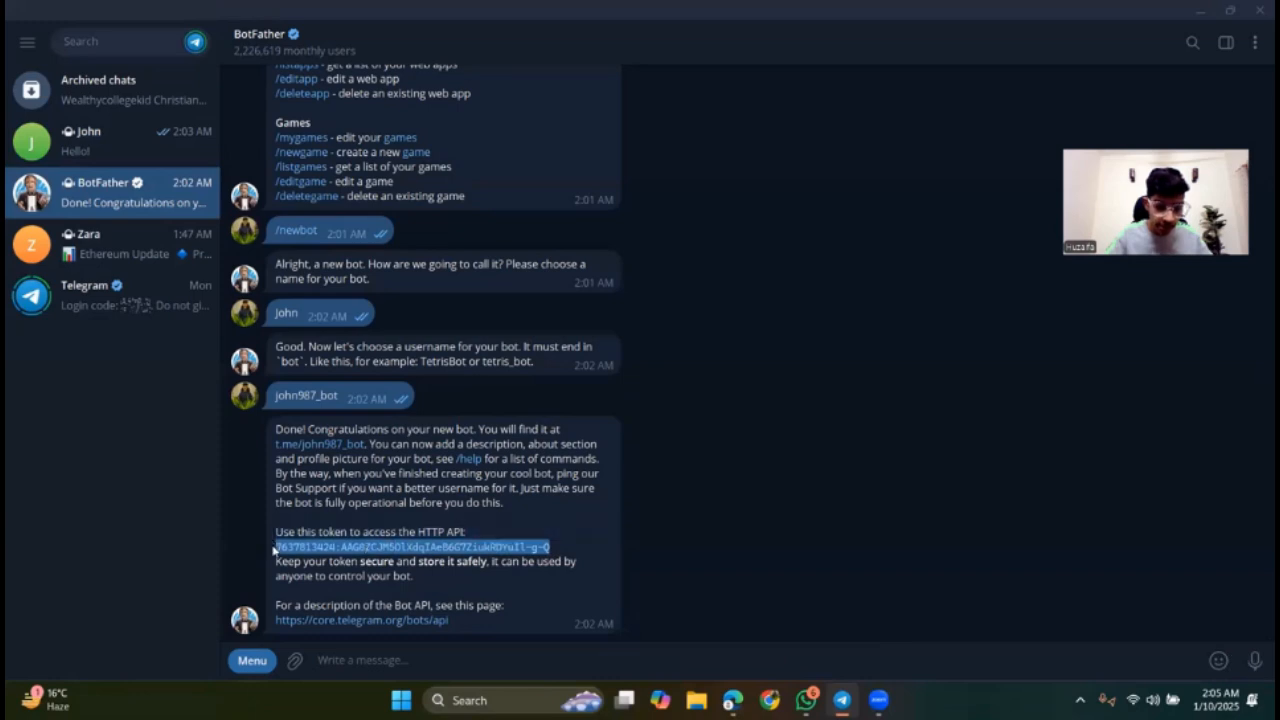
left_click(1193, 10)
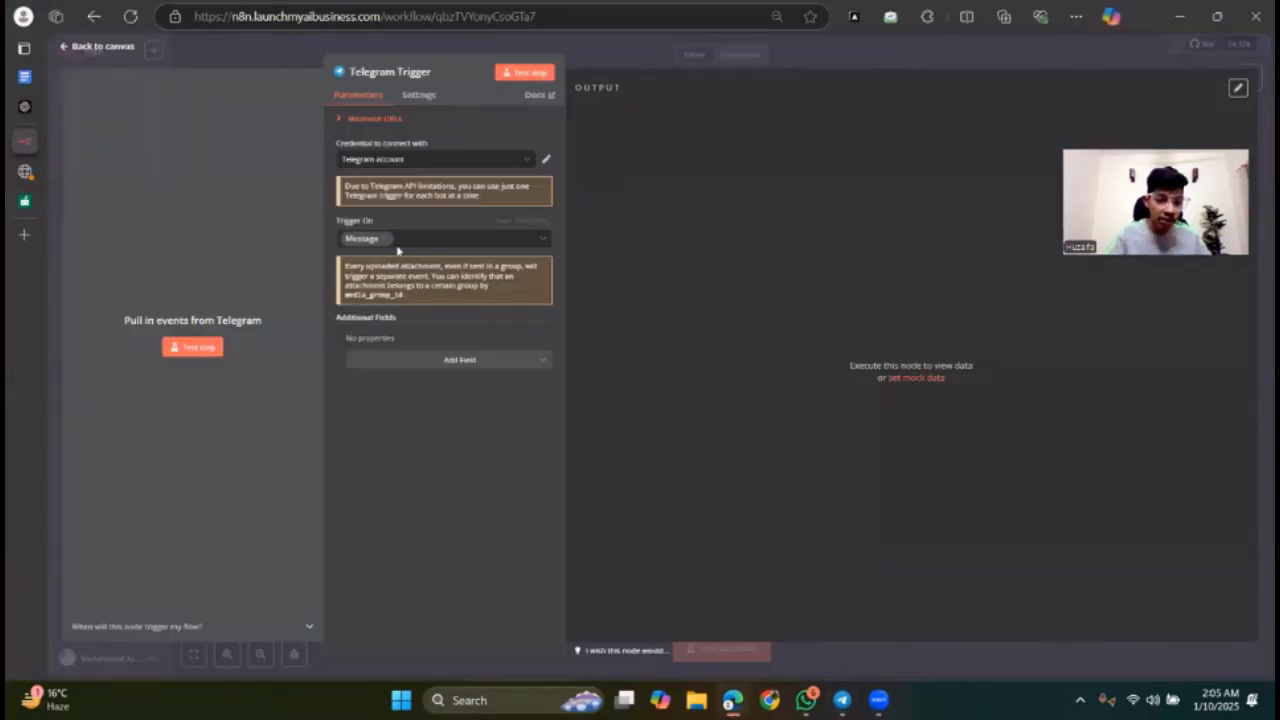
Step: Create a new Telegram credential for the trigger by pasting the bot's access token, save it, and update the browser's saved password
left_click(428, 162)
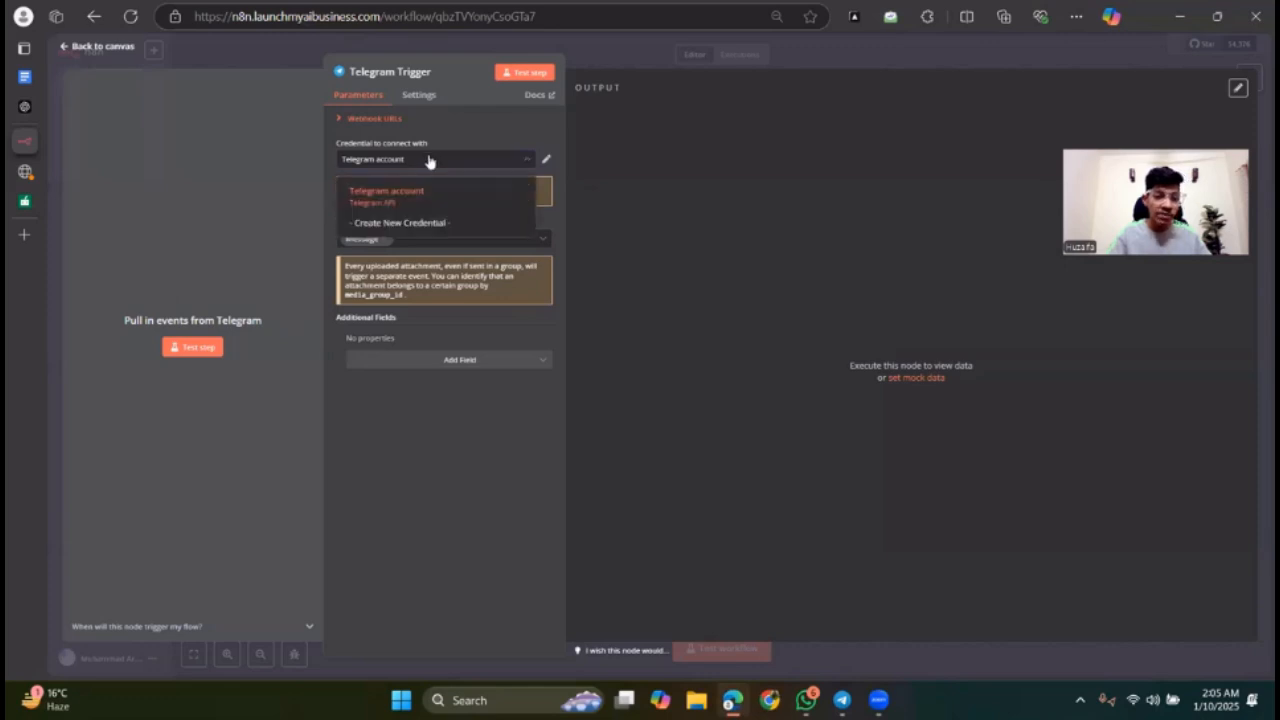
left_click(400, 224)
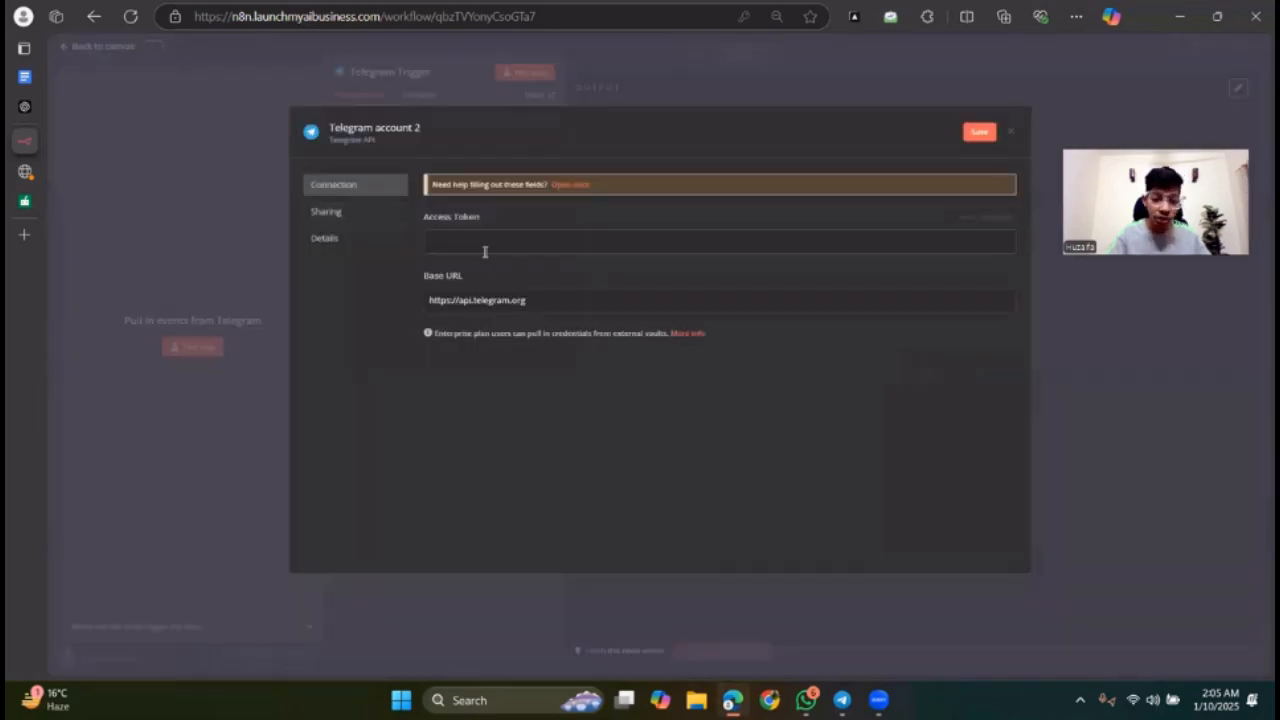
left_click(486, 247)
key("ctrl+v")
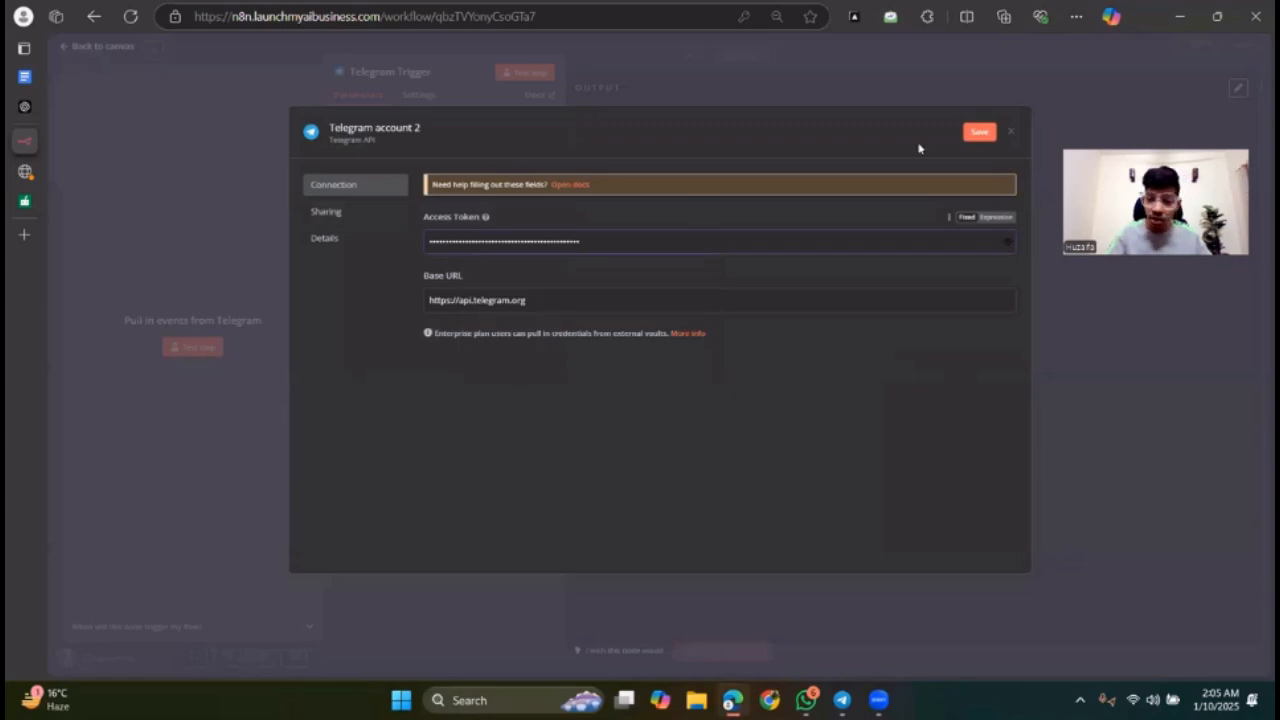
left_click(979, 133)
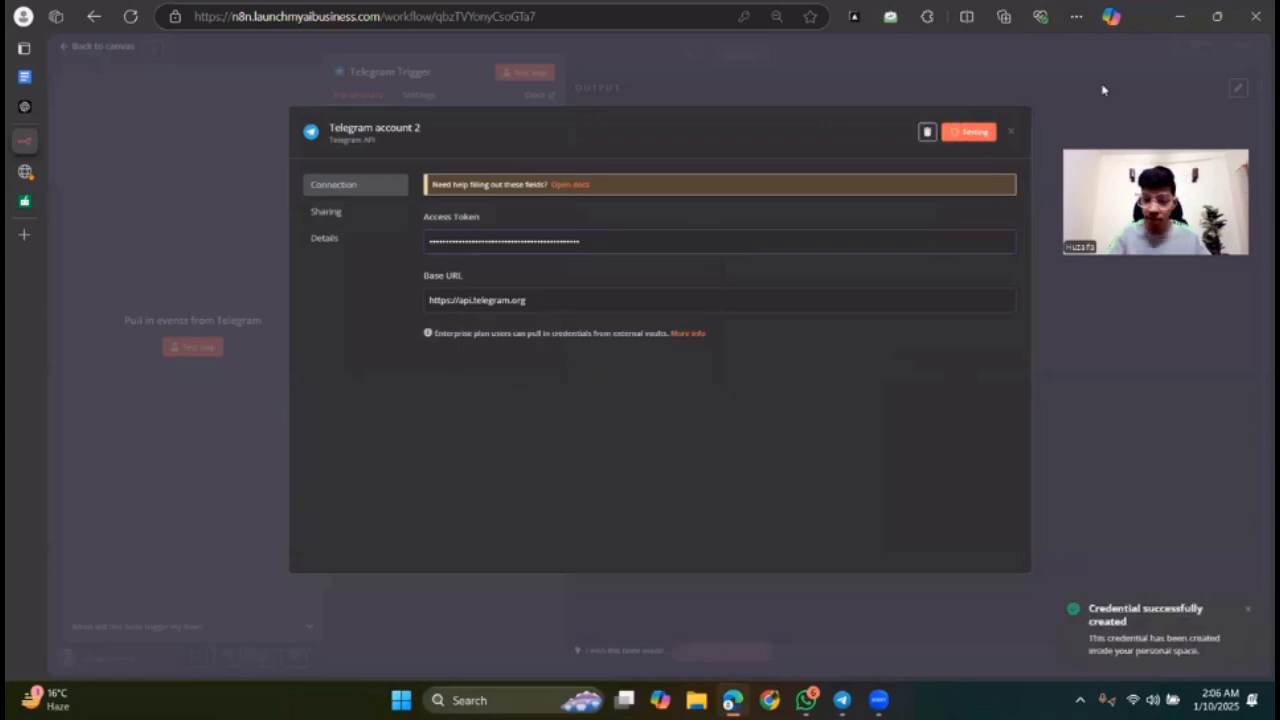
left_click(1052, 90)
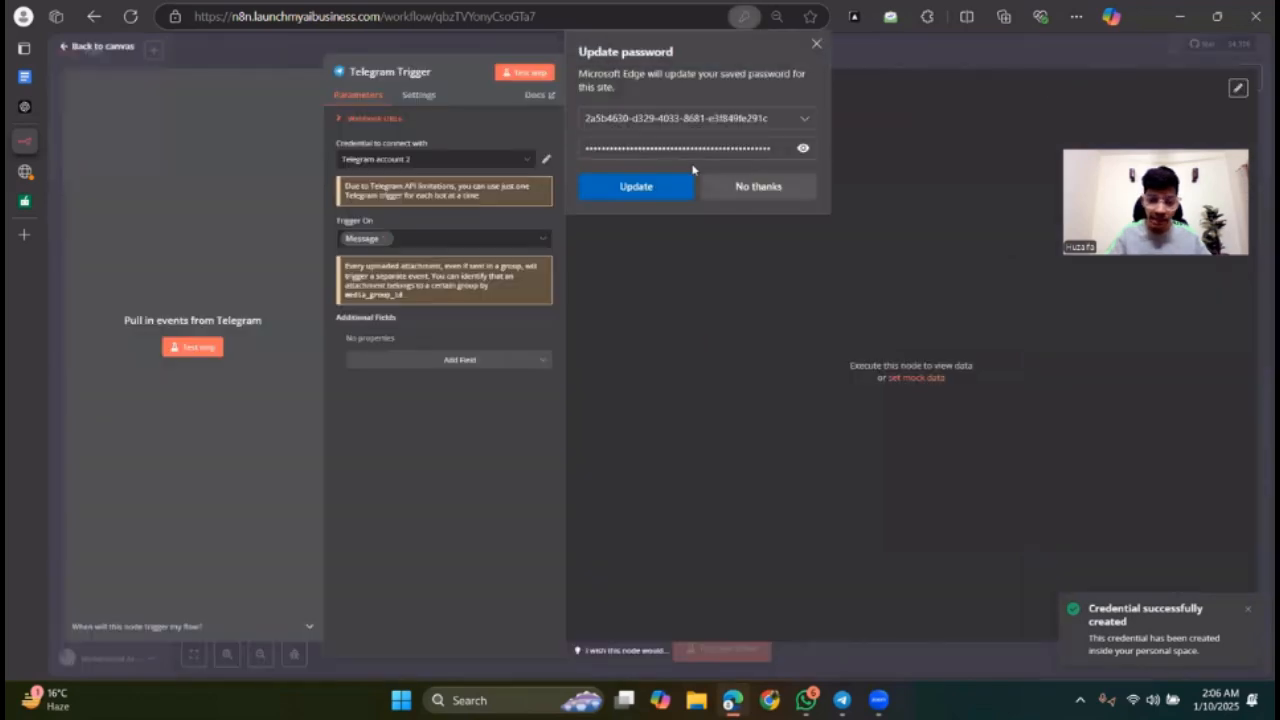
left_click(638, 190)
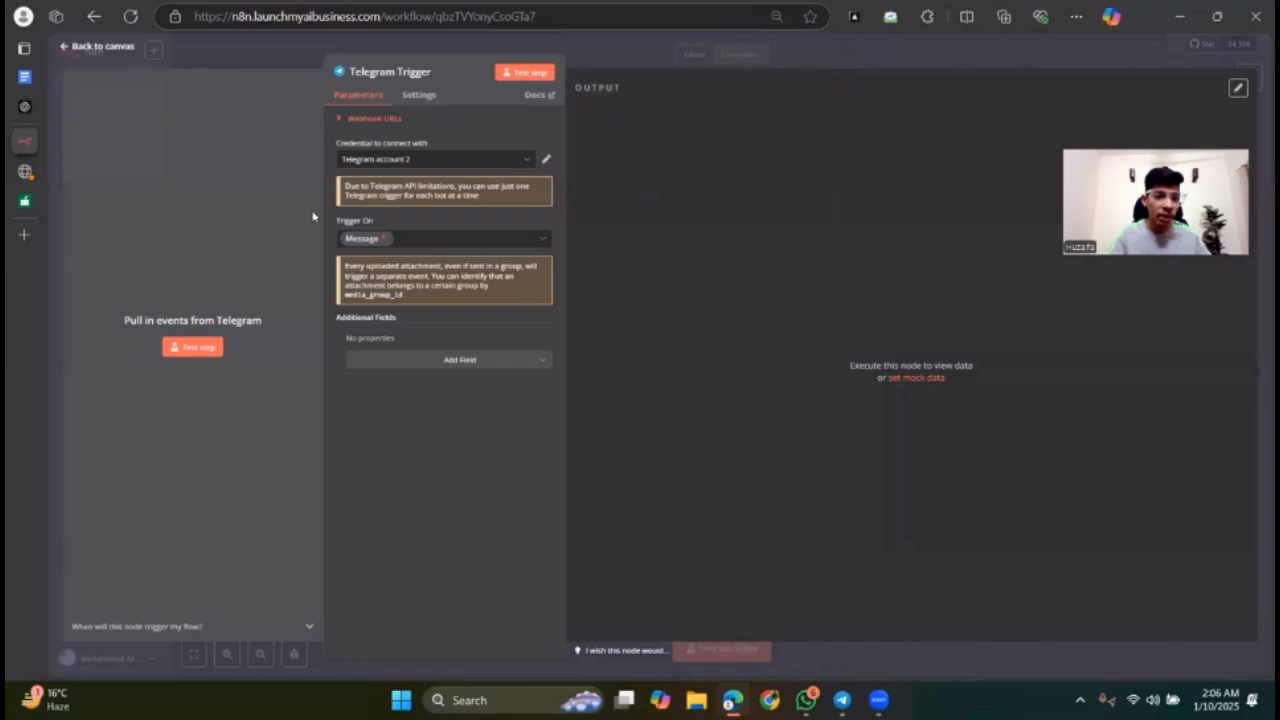
Step: Return to the canvas, switch to Telegram to send "Hey" in the new bot's chat, and go back to n8n
left_click(97, 50)
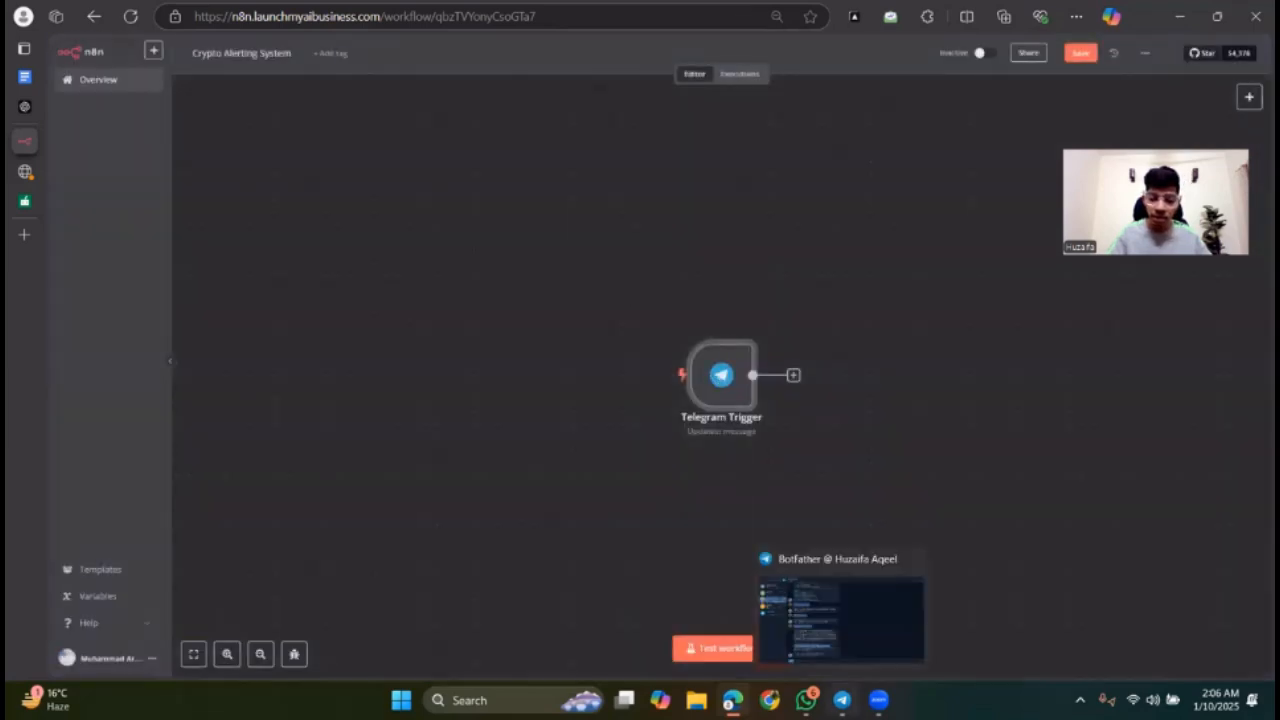
left_click(842, 610)
left_click(141, 146)
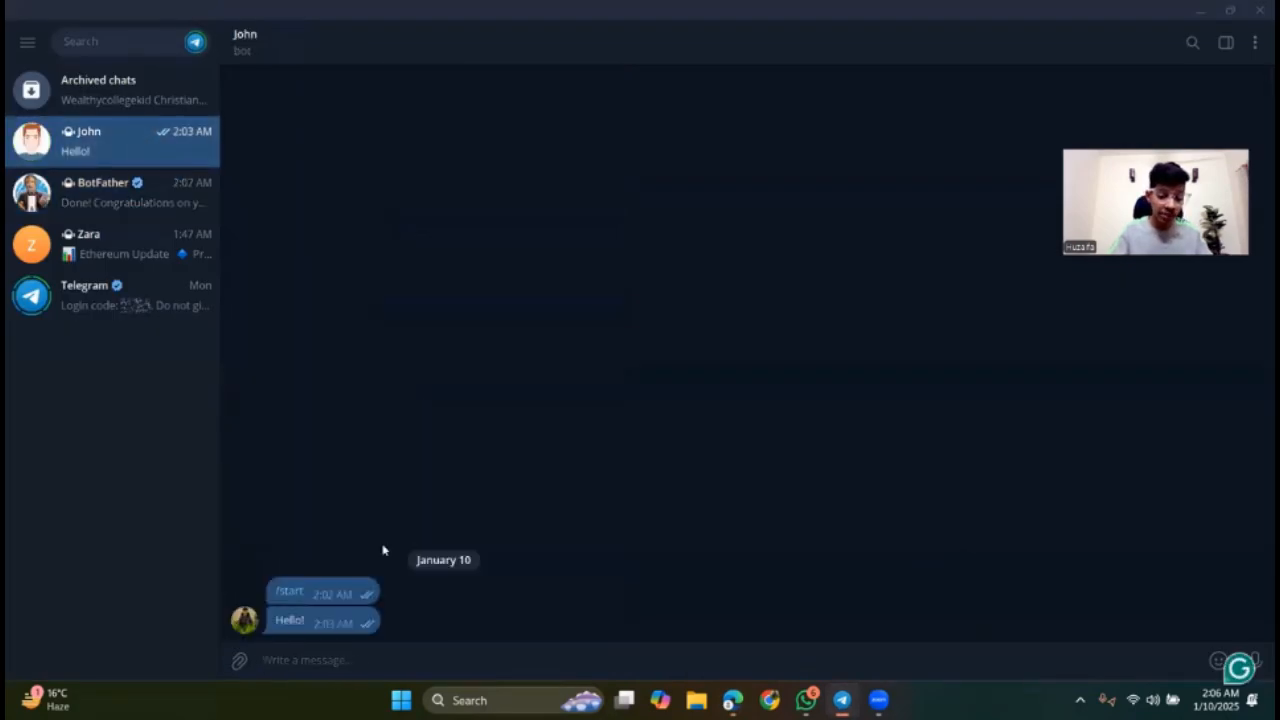
type("Hey")
key("Return")
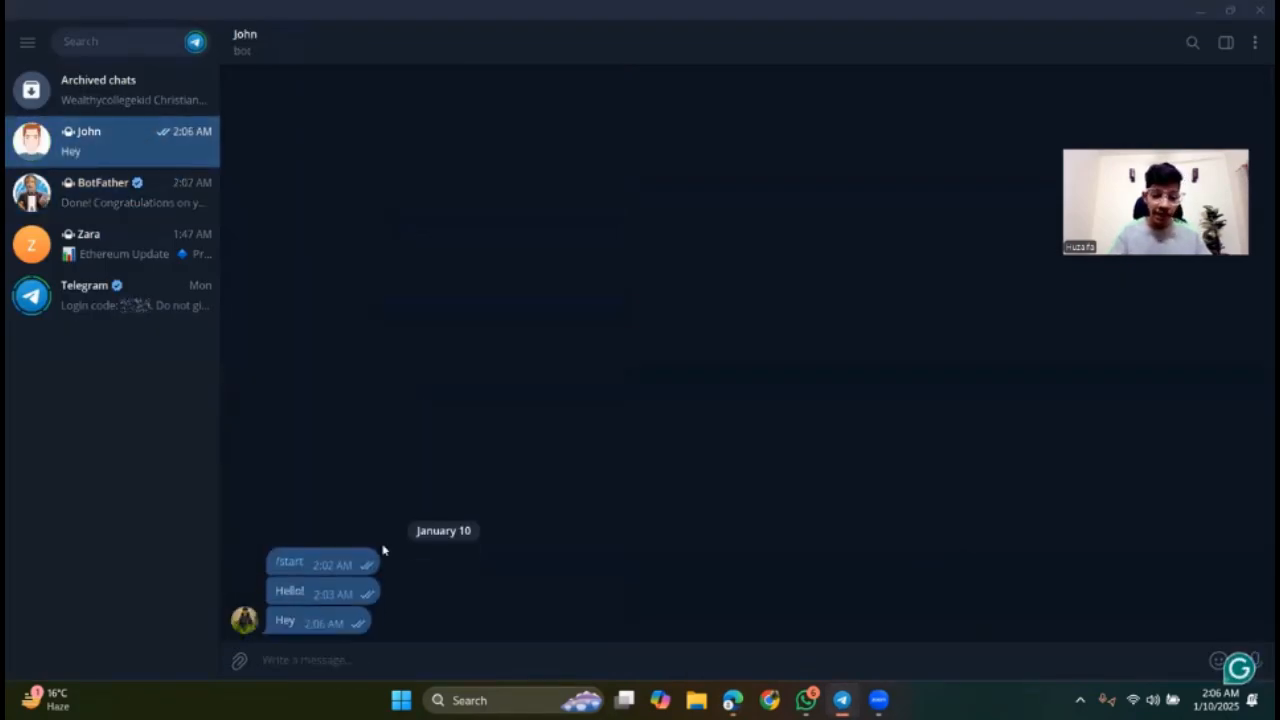
left_click(1199, 10)
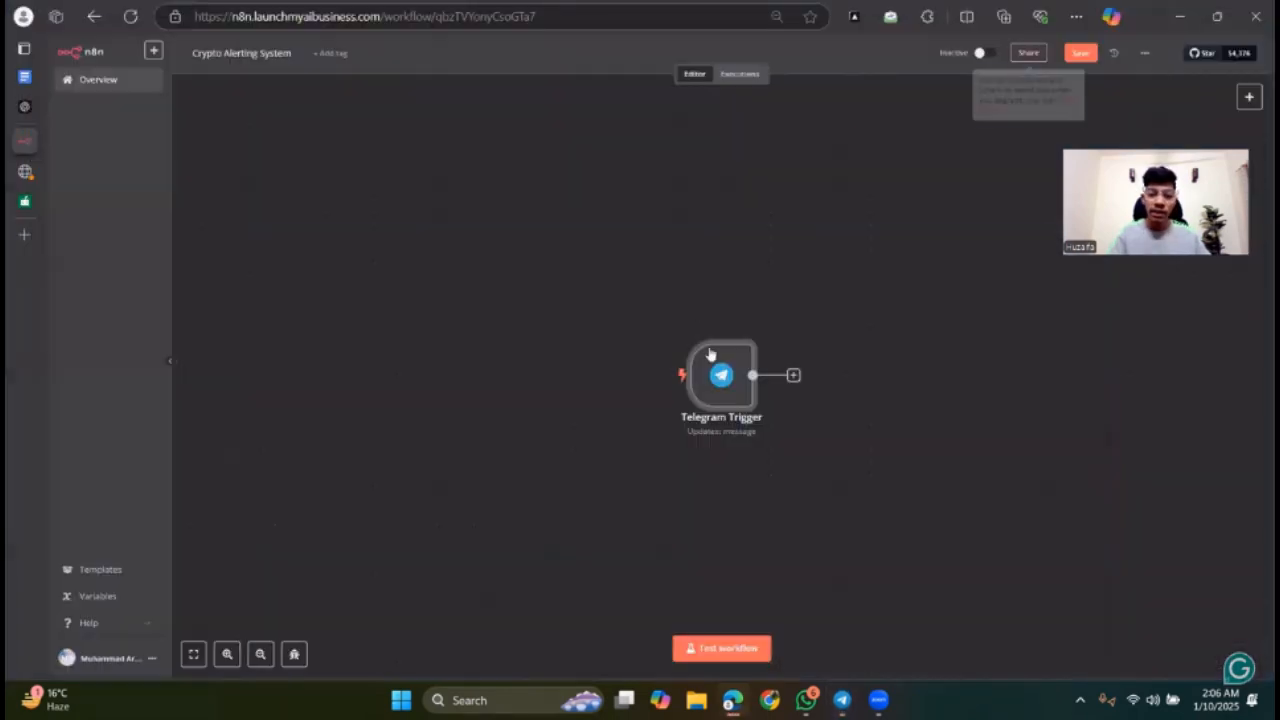
Step: Test the Telegram Trigger node, copy the sender's id from its output, and return to the canvas
double_click(724, 376)
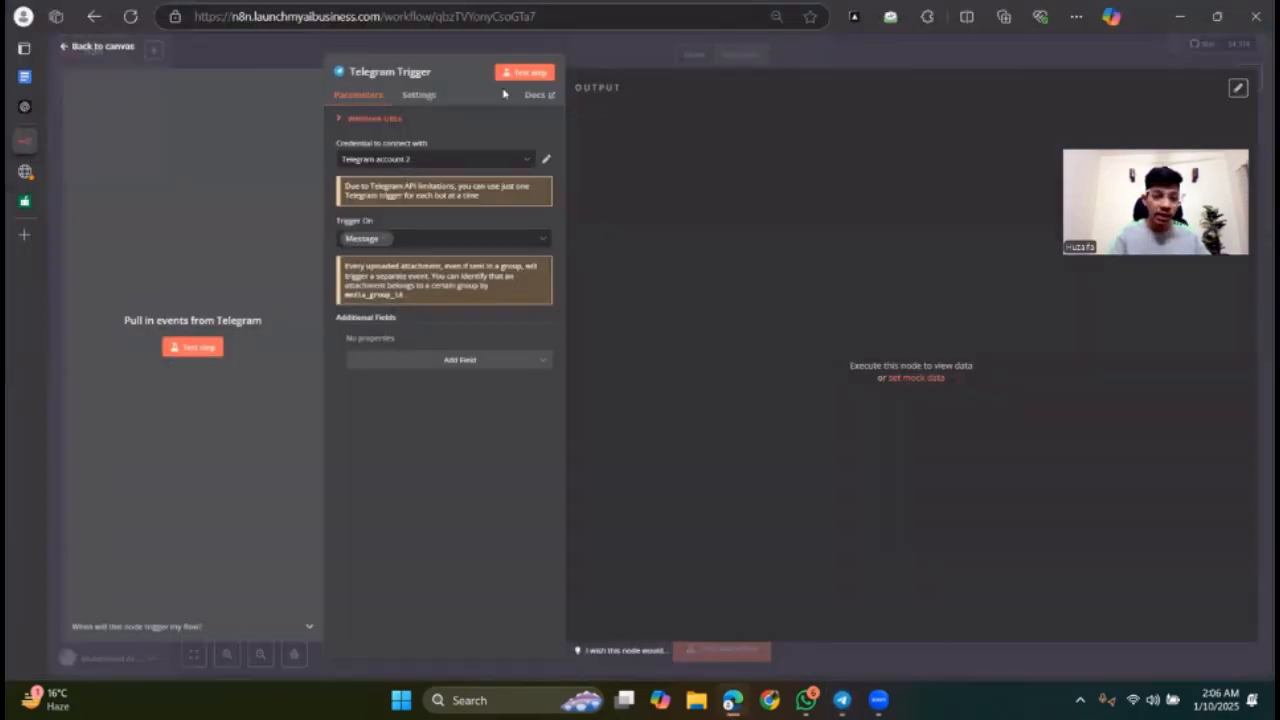
left_click(535, 79)
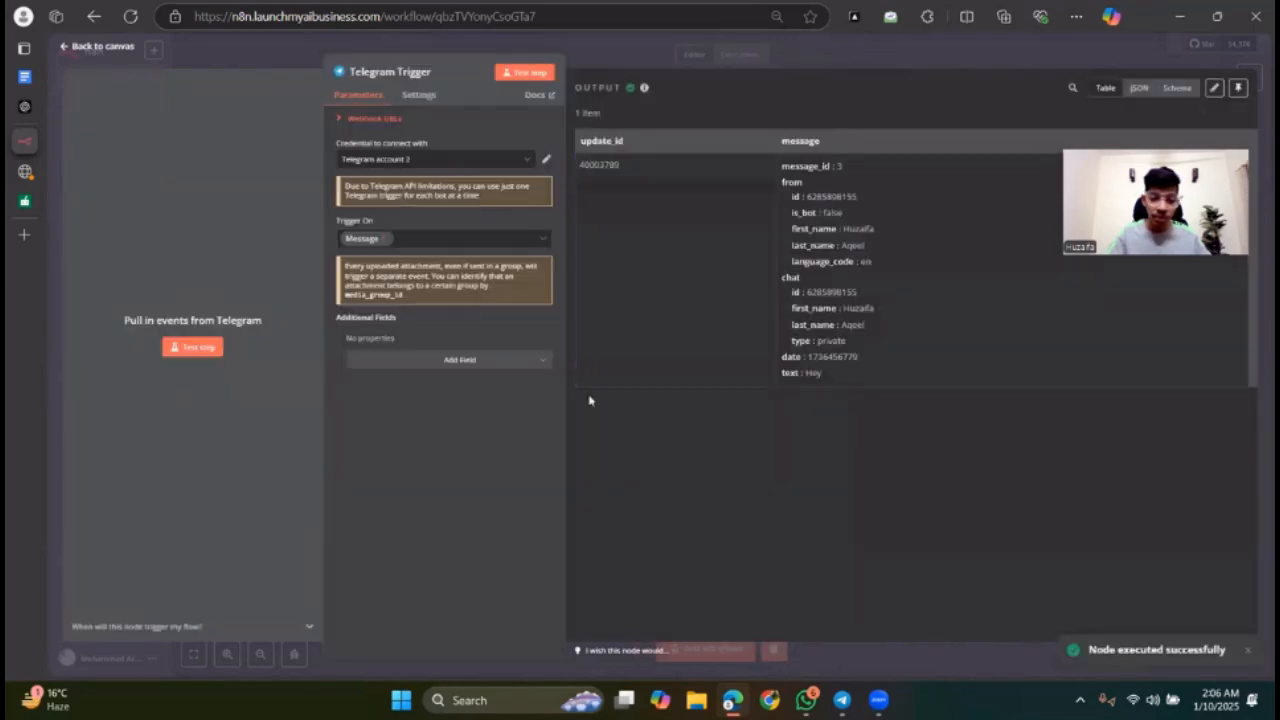
double_click(840, 195)
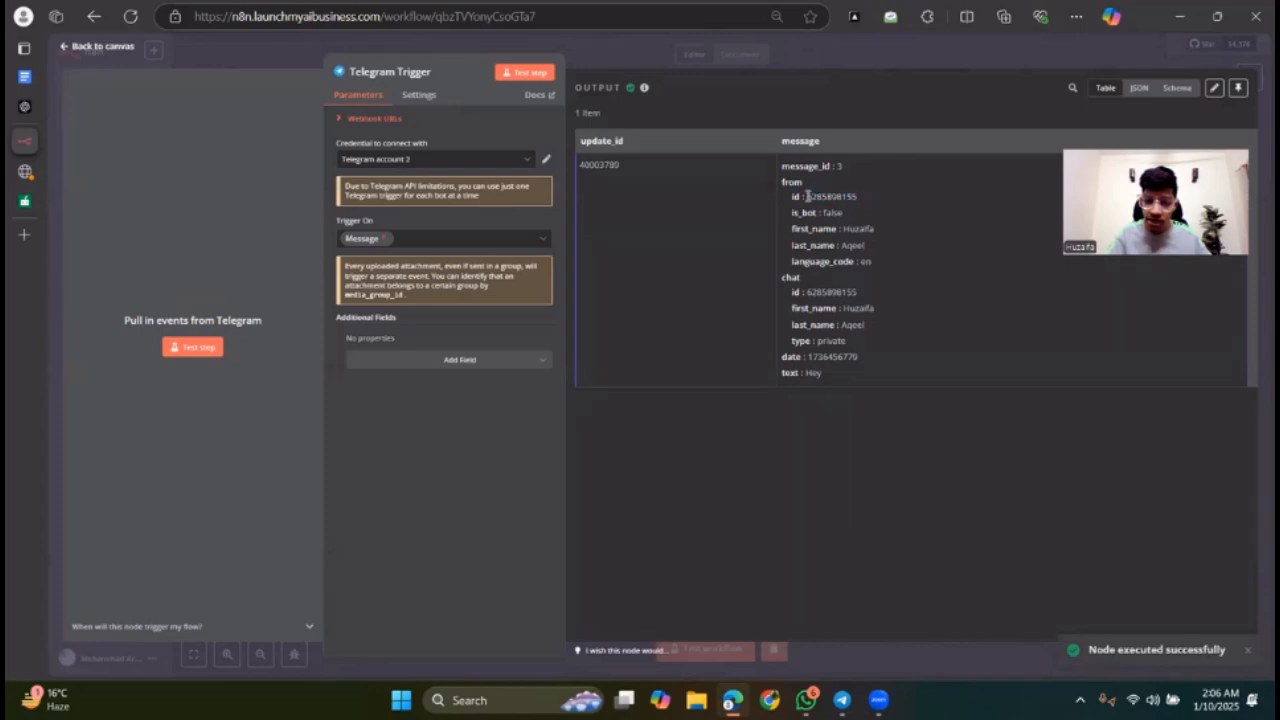
left_click_drag(806, 196, 861, 205)
key("ctrl+c")
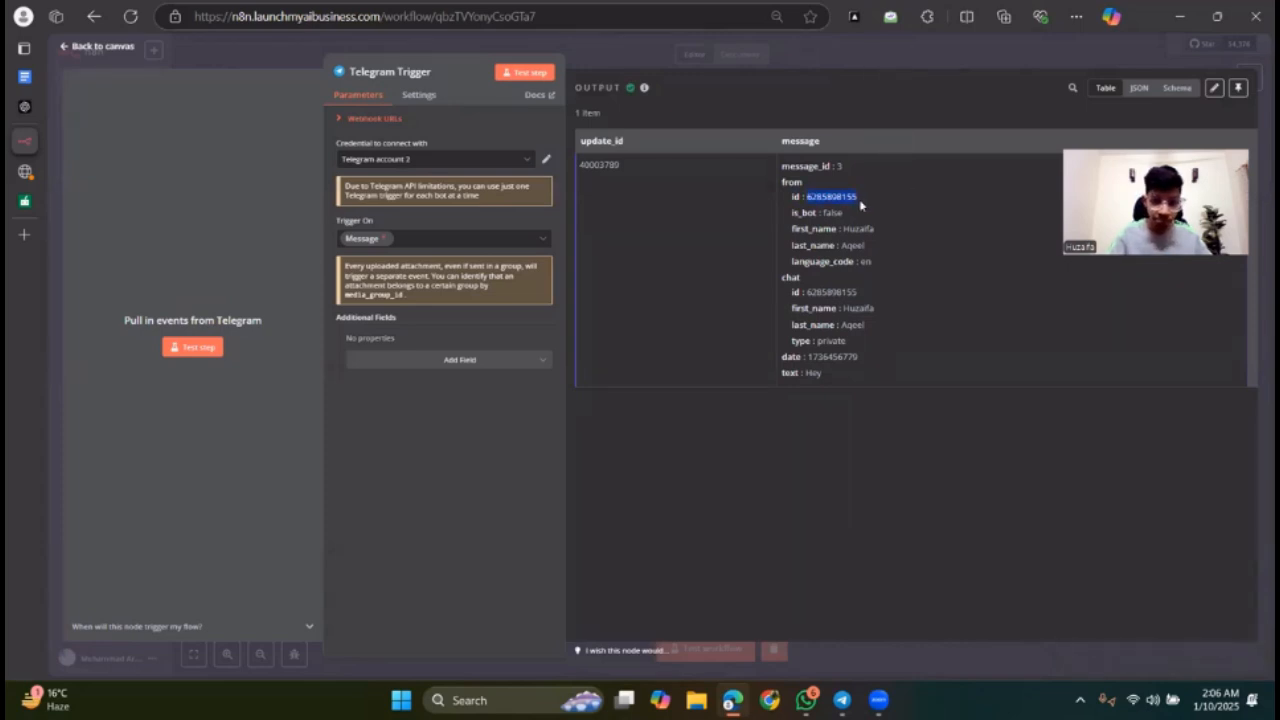
left_click(88, 50)
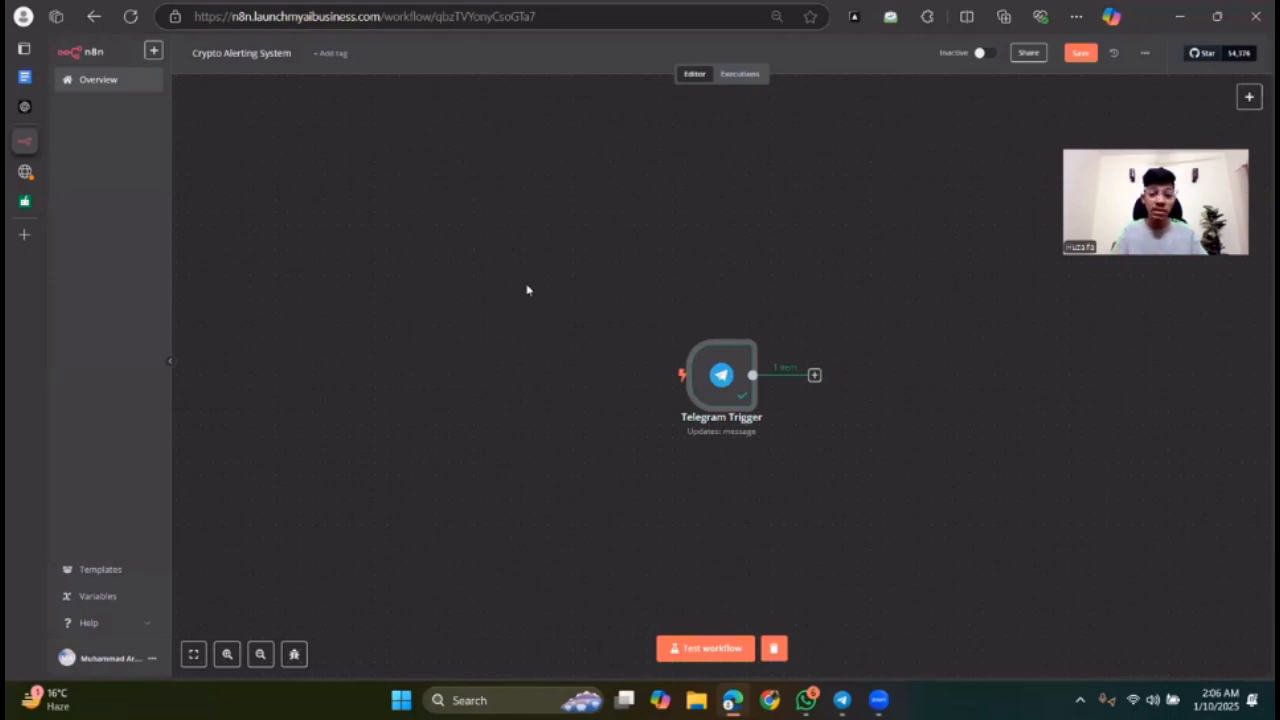
Step: Switch to the Crypto Market Alert AI Agent document in Google Docs and examine its workflow image and ChatGPT prompt
left_click(86, 80)
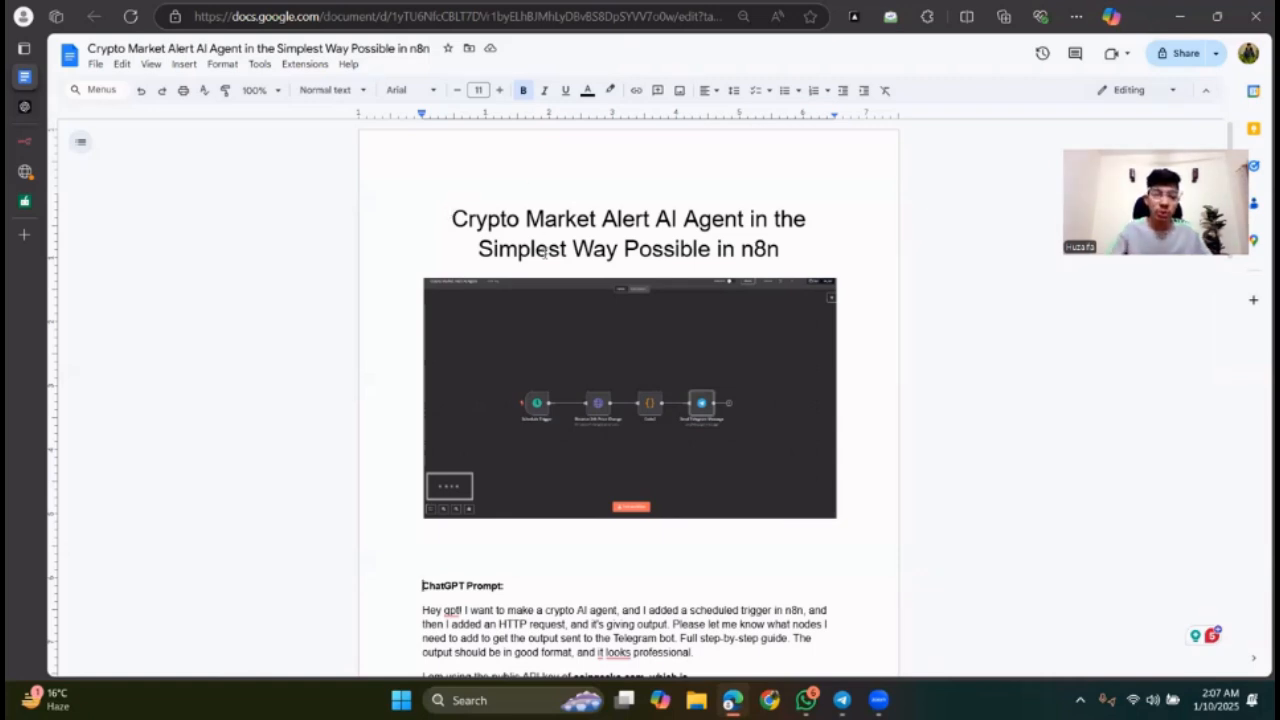
scroll(509, 350, "down", 3)
scroll(509, 351, "up", 3)
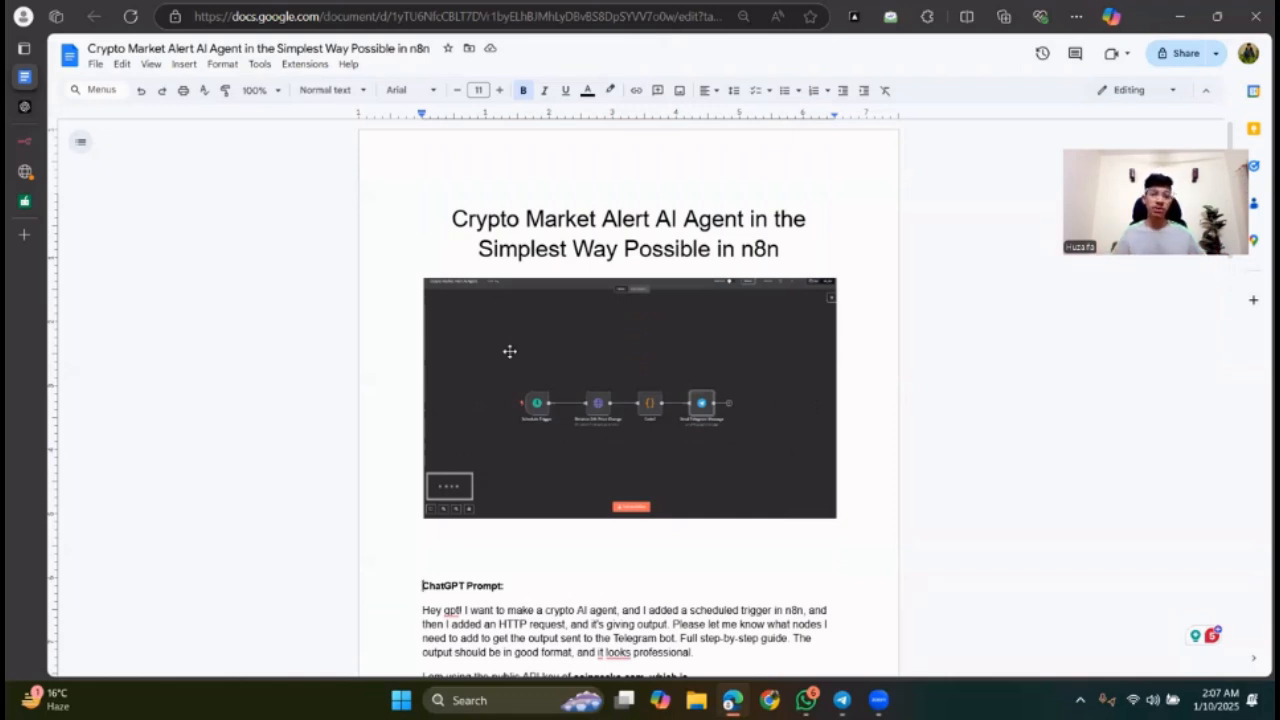
scroll(509, 351, "down", 2)
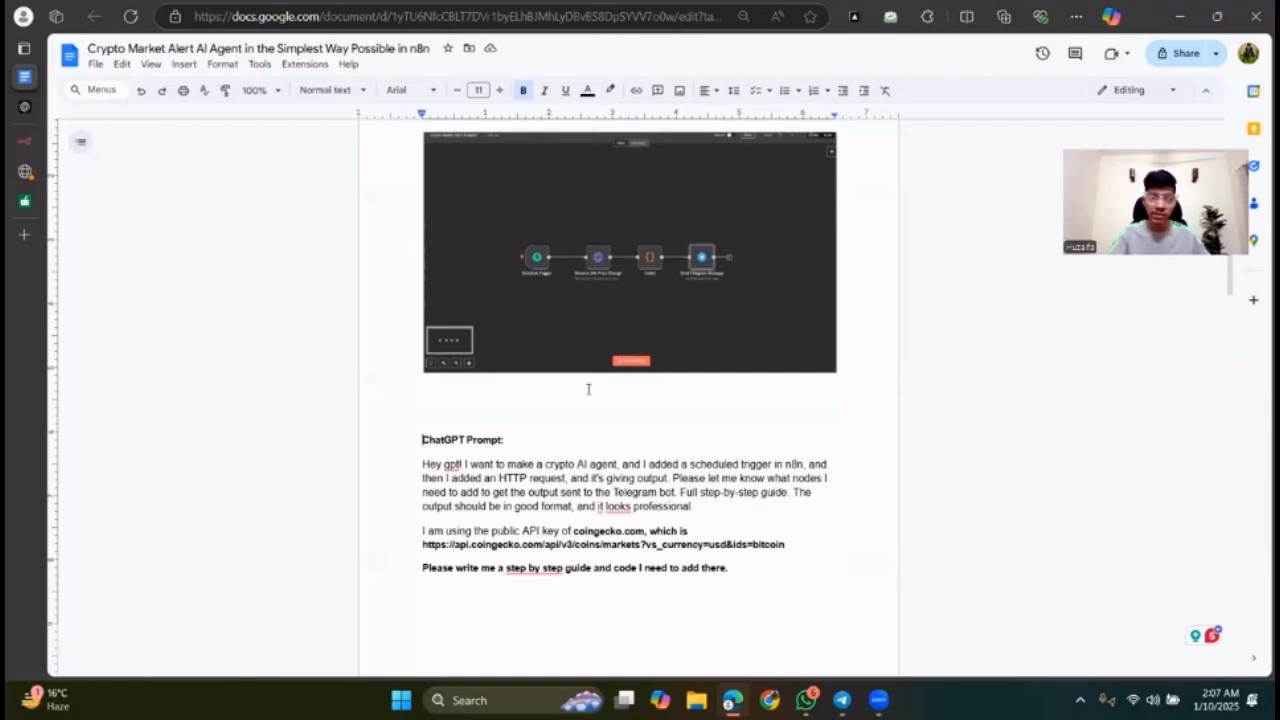
scroll(531, 500, "down", 2)
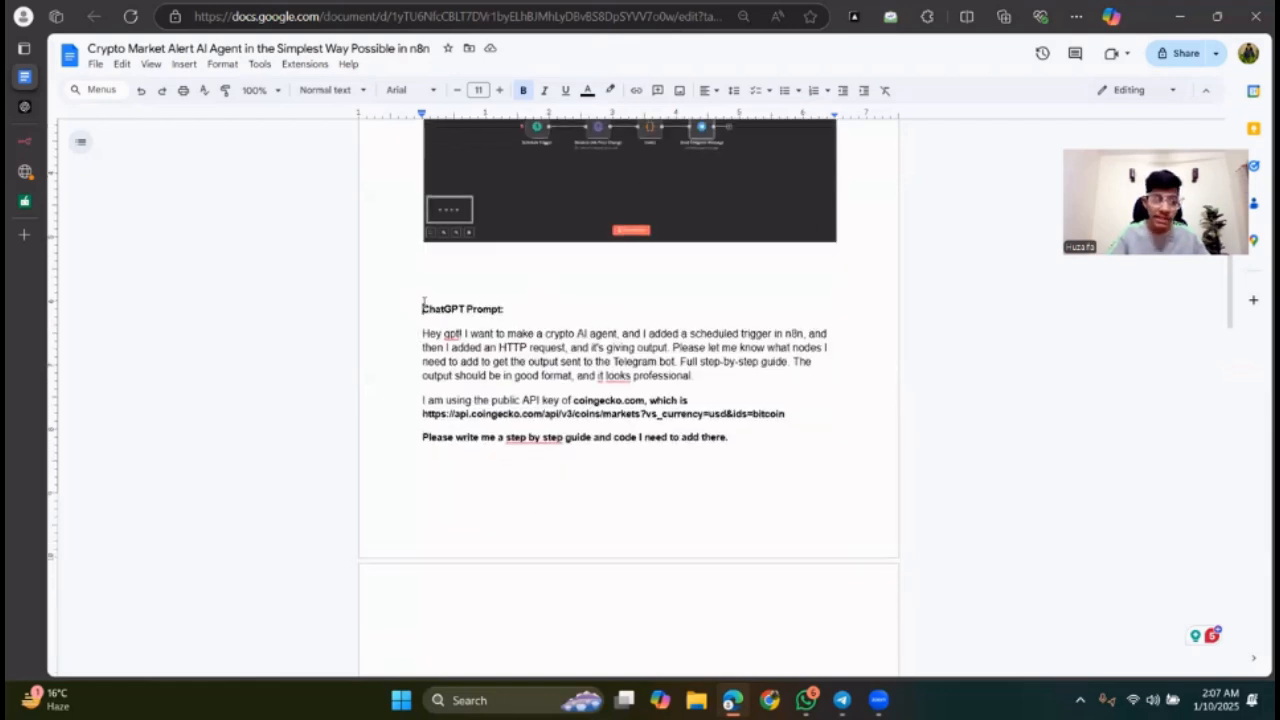
left_click_drag(422, 306, 719, 458)
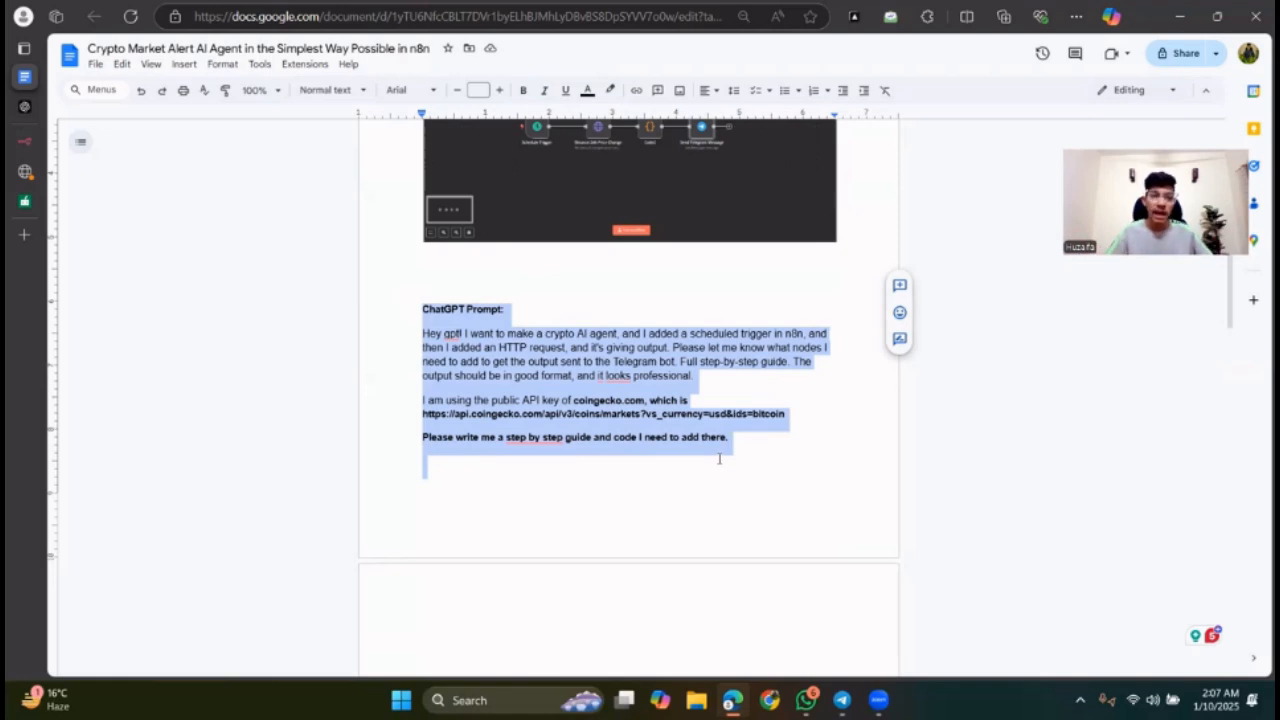
left_click(719, 458)
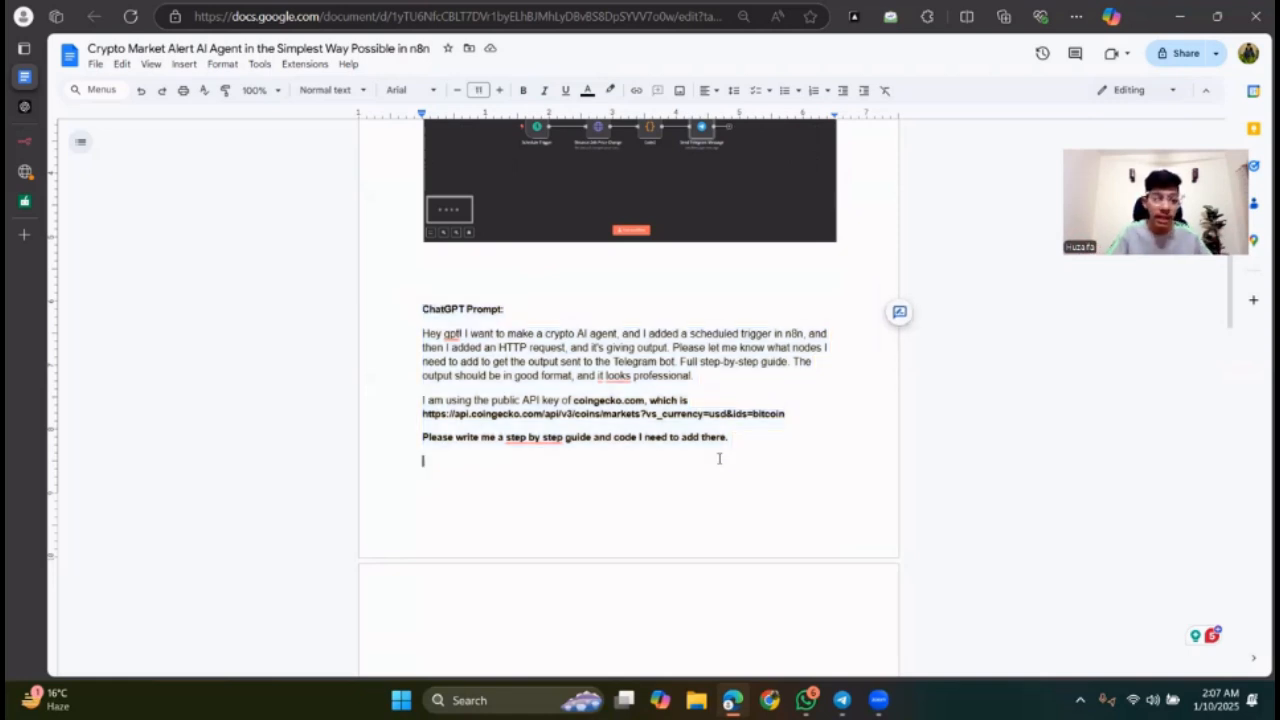
left_click_drag(740, 443, 410, 332)
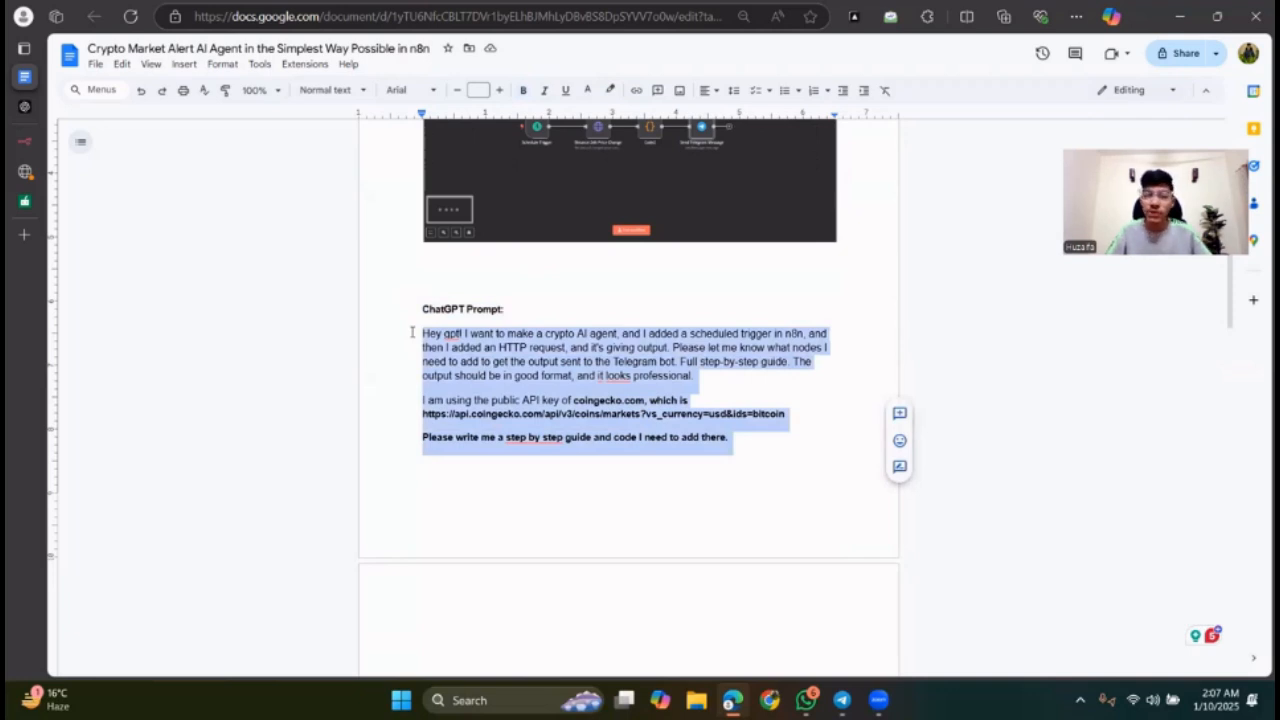
left_click(527, 361)
scroll(526, 362, "down", 2)
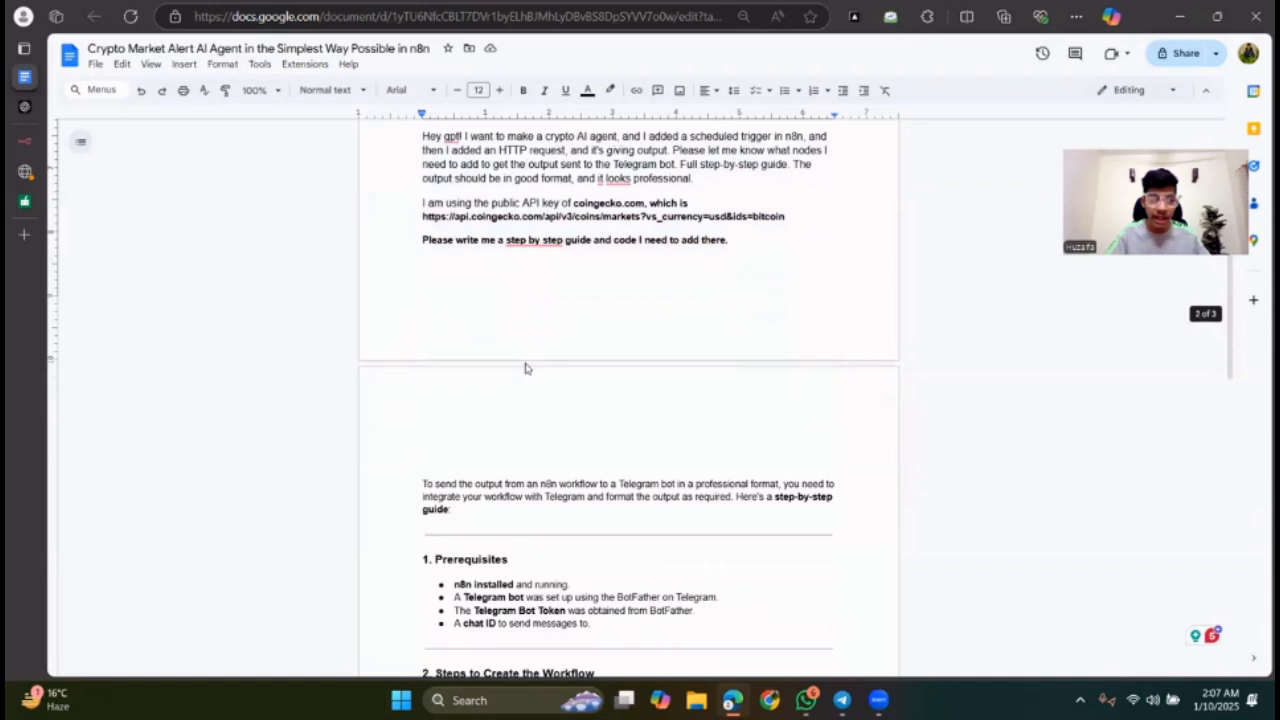
scroll(525, 365, "up", 1)
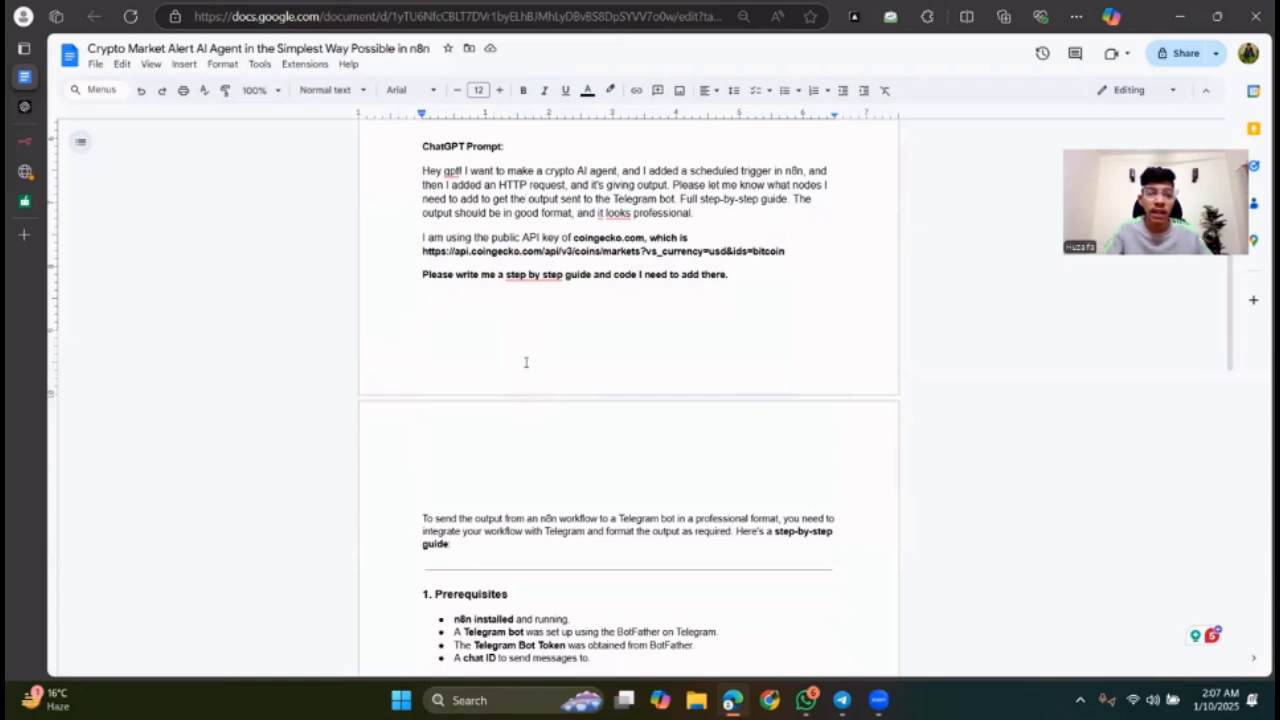
left_click_drag(421, 238, 787, 251)
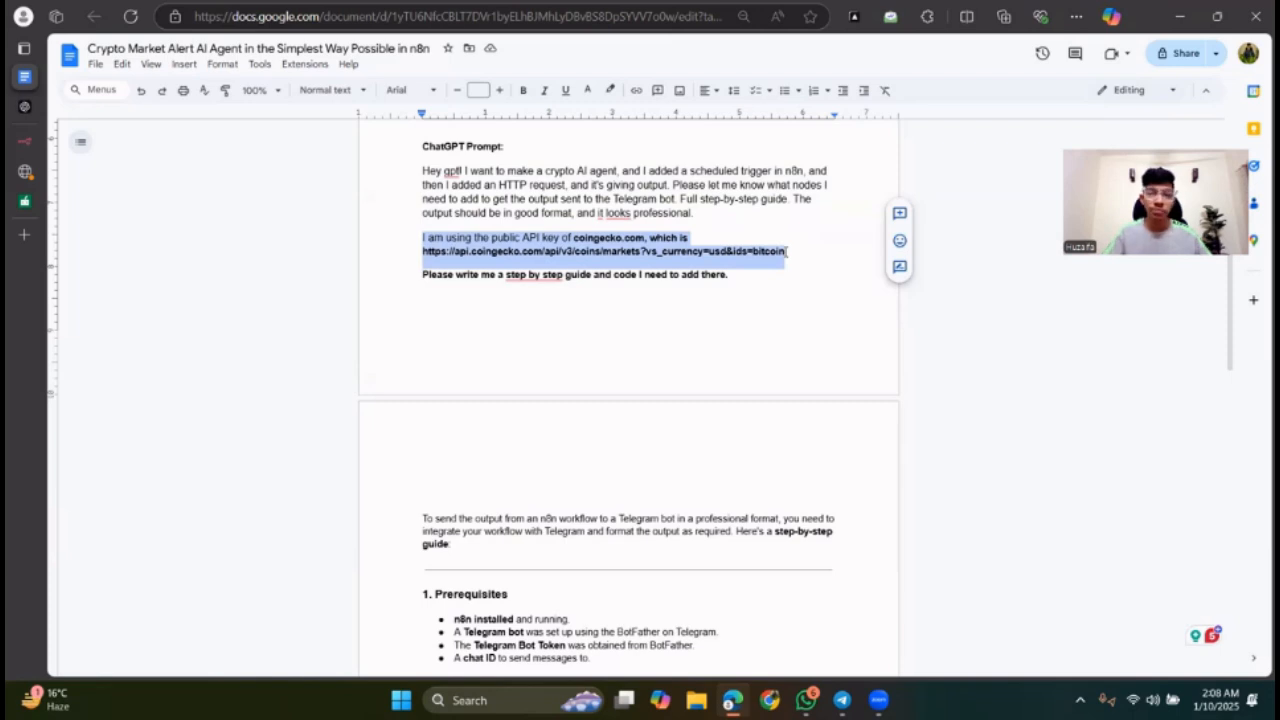
left_click(866, 293)
left_click(800, 252)
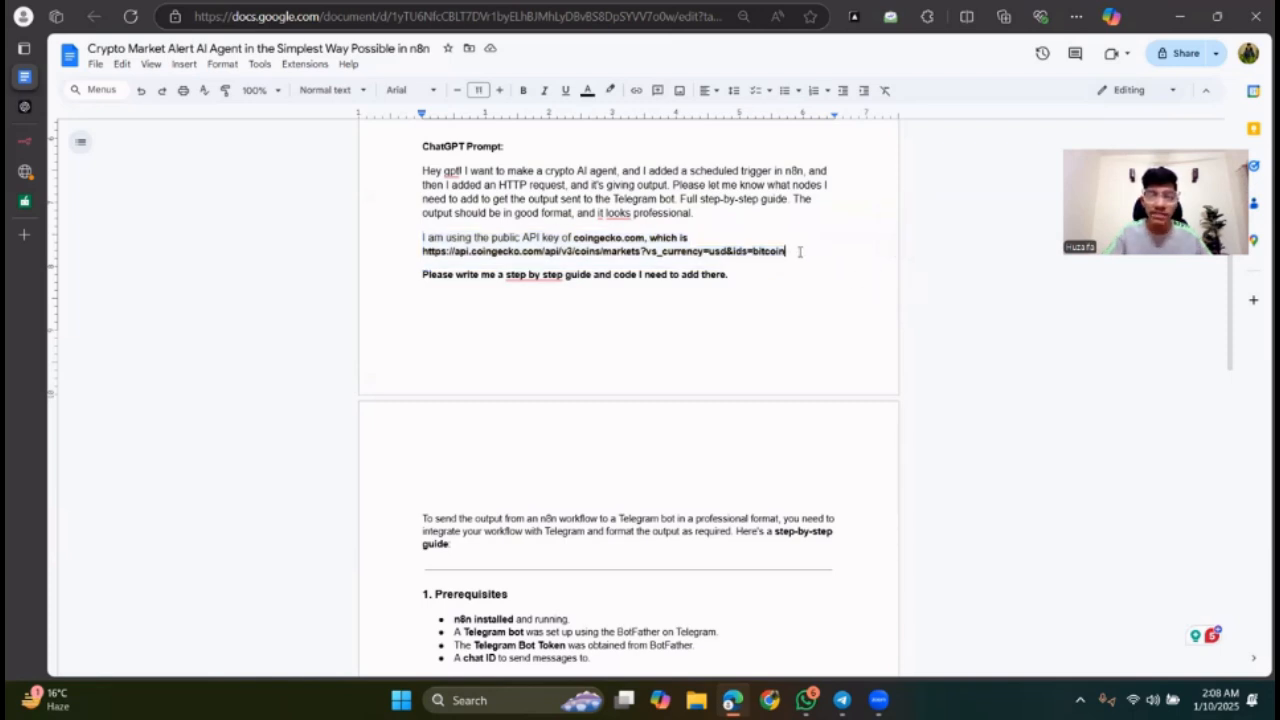
left_click_drag(800, 252, 420, 253)
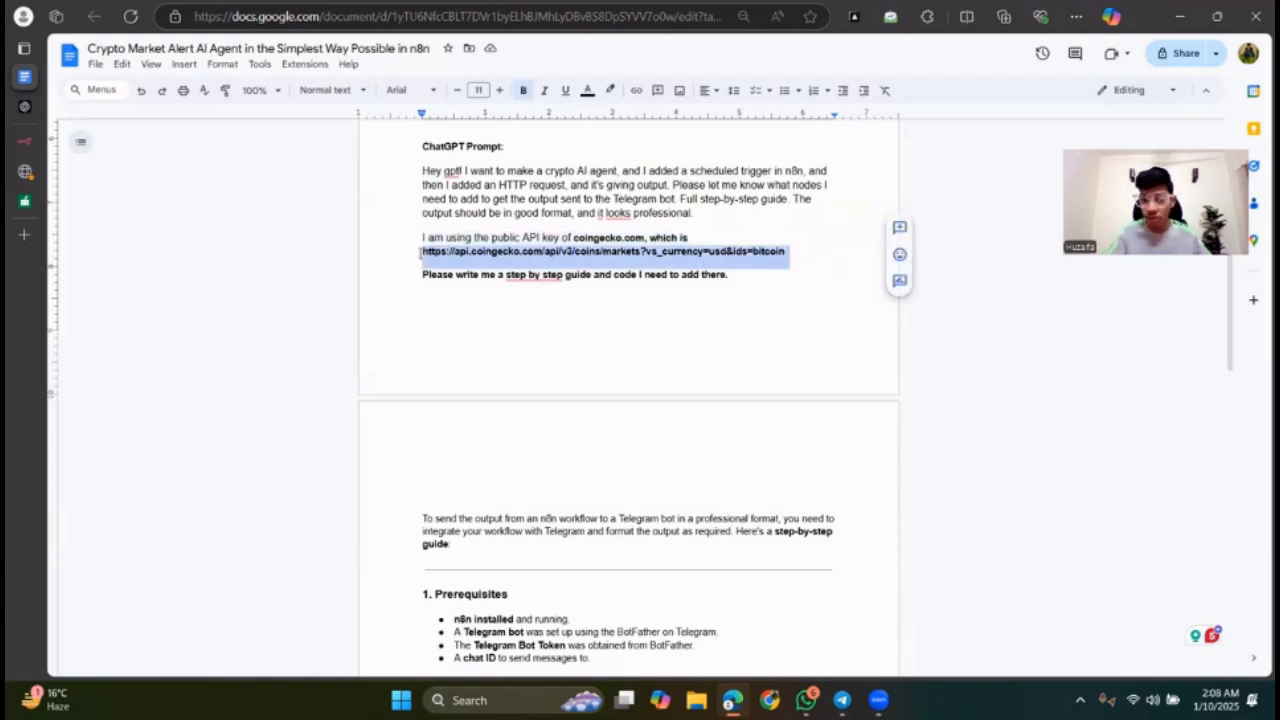
left_click(445, 251)
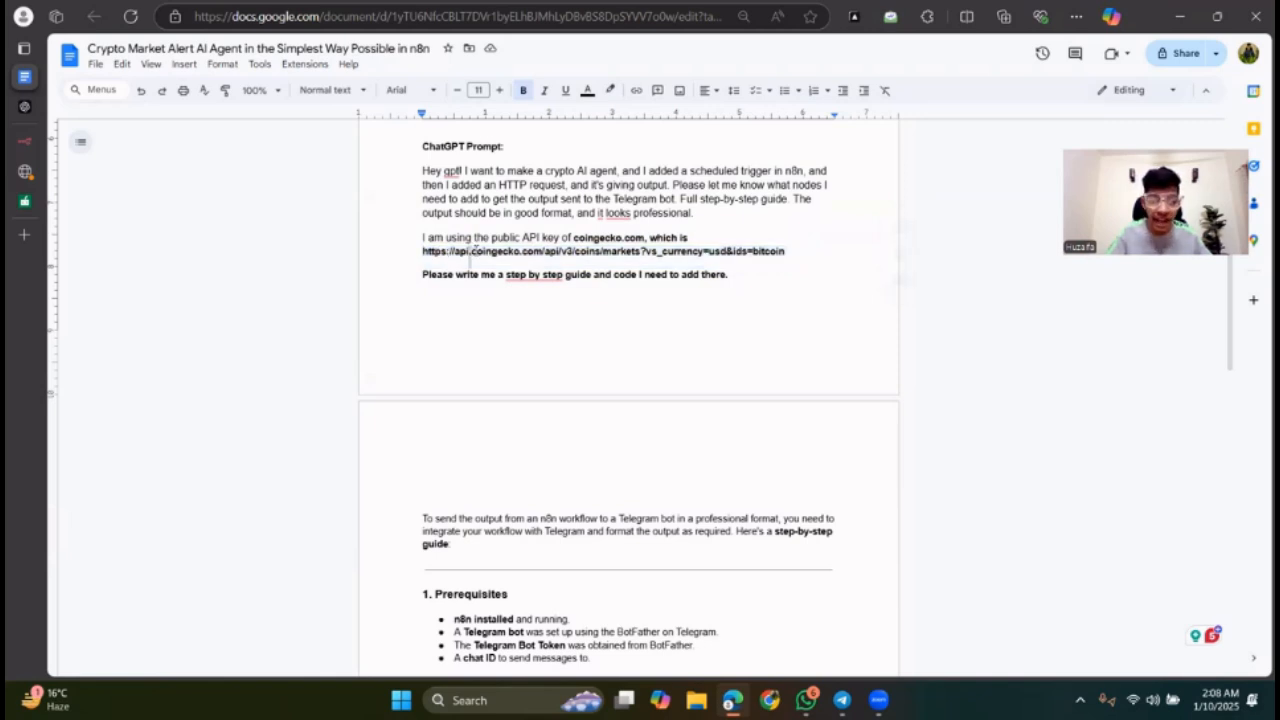
left_click_drag(470, 251, 537, 251)
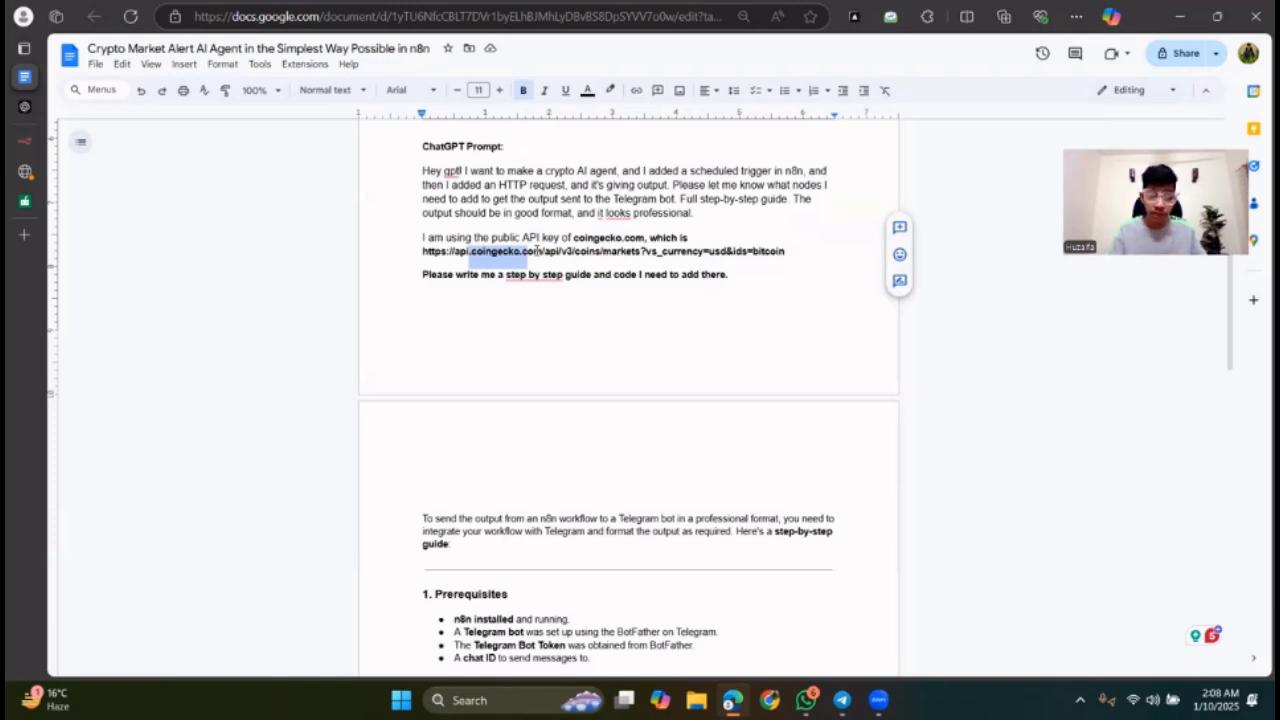
left_click(624, 373)
Step: Skim the step-by-step guide through the Telegram node section, and examine its Prerequisites list, starting with the n8n installation item
scroll(623, 374, "down", 4)
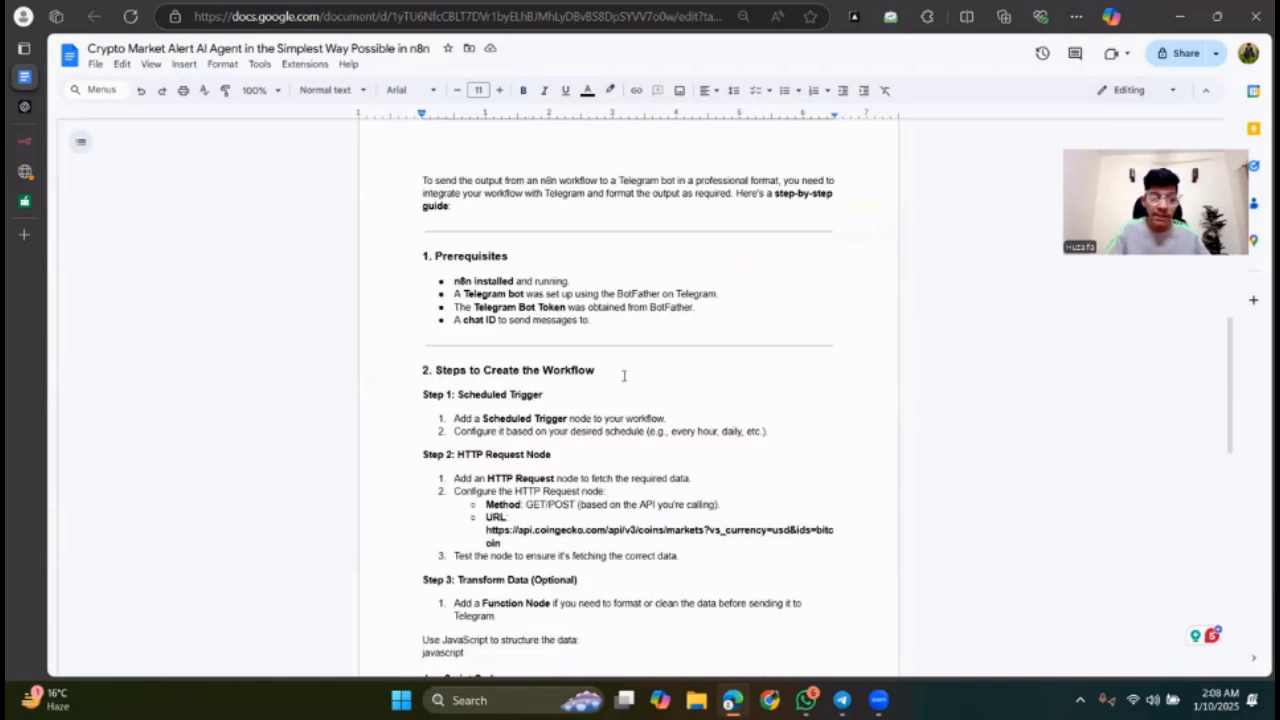
left_click_drag(420, 157, 519, 690)
scroll(633, 568, "down", 3)
left_click(633, 568)
scroll(633, 568, "up", 2)
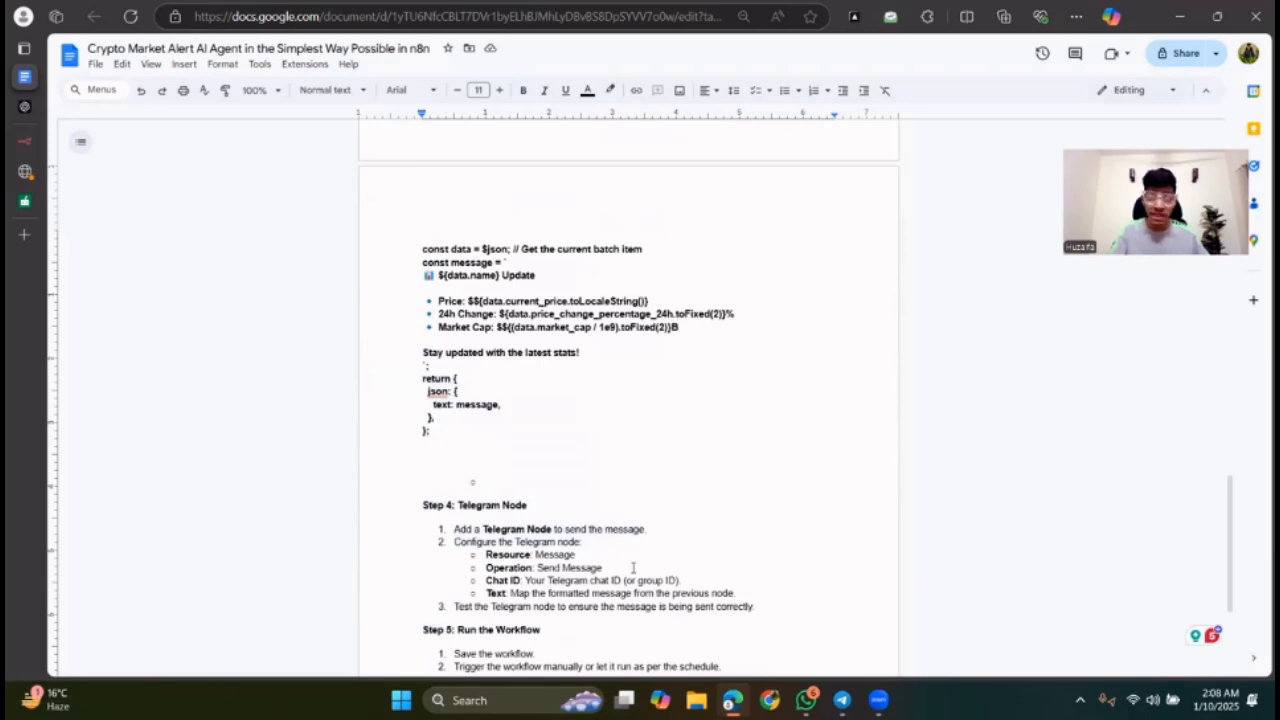
scroll(633, 568, "up", 15)
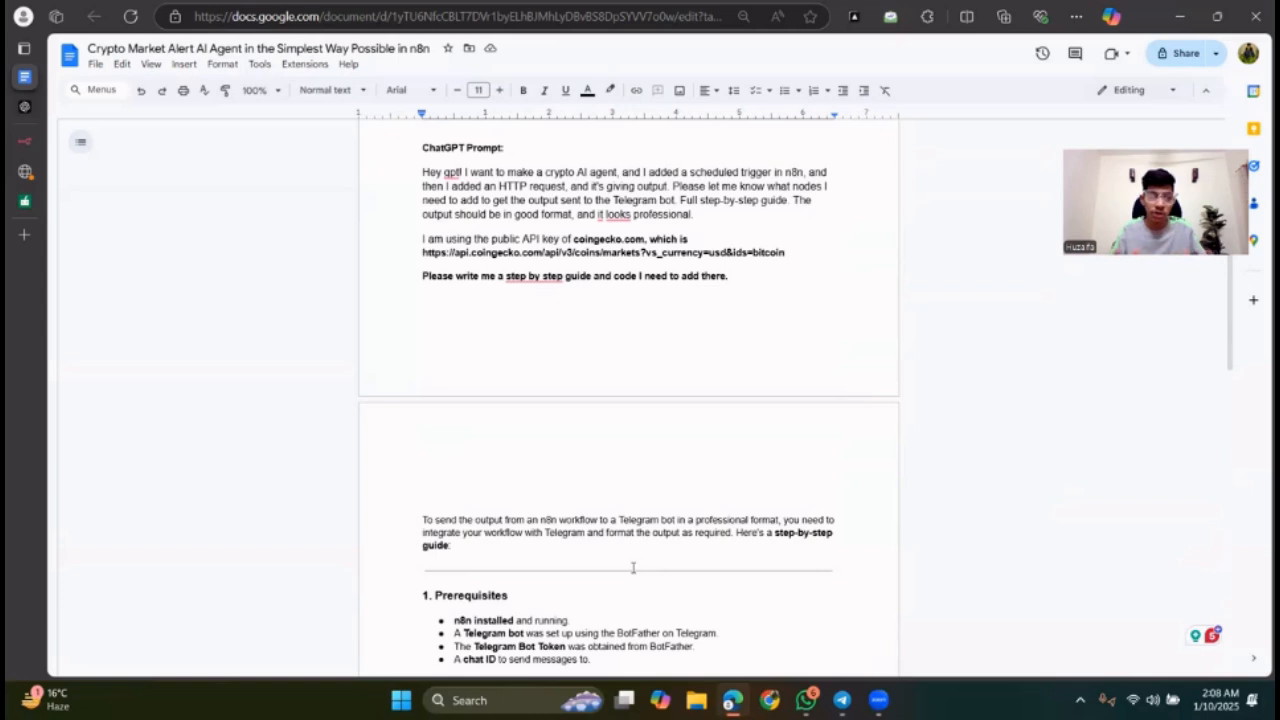
scroll(633, 567, "down", 3)
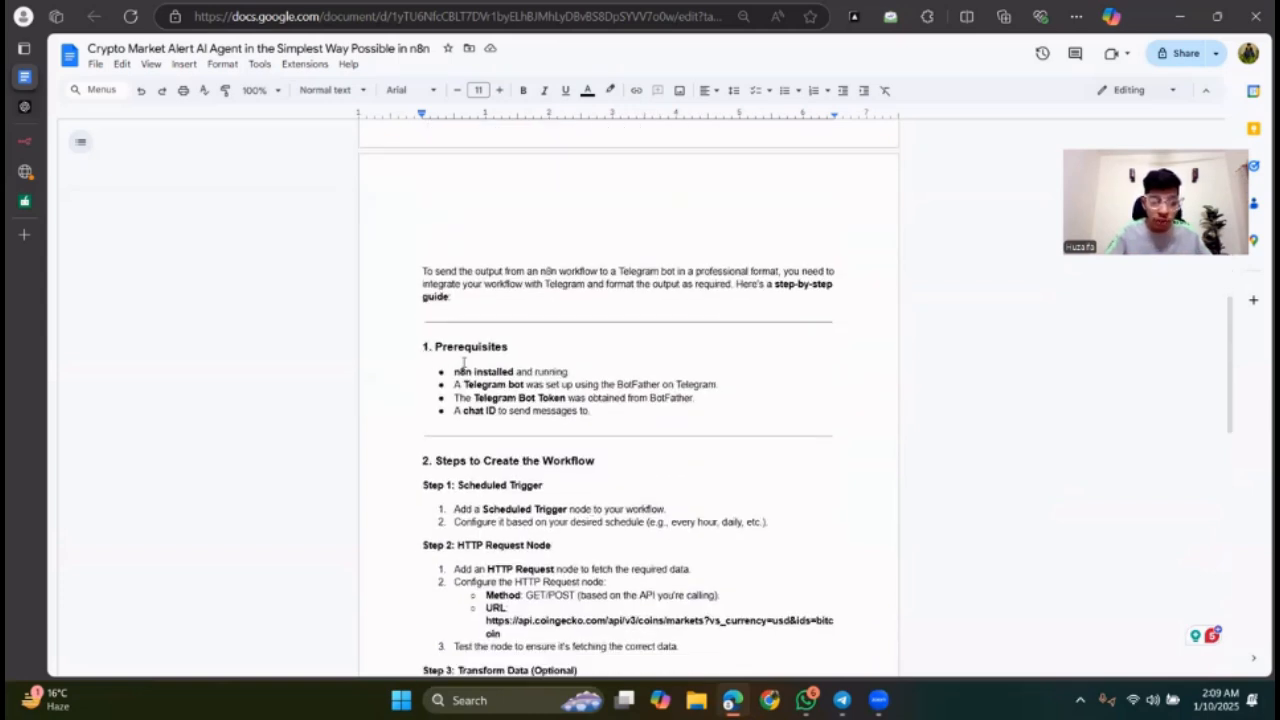
left_click(454, 371)
left_click_drag(493, 371, 576, 372)
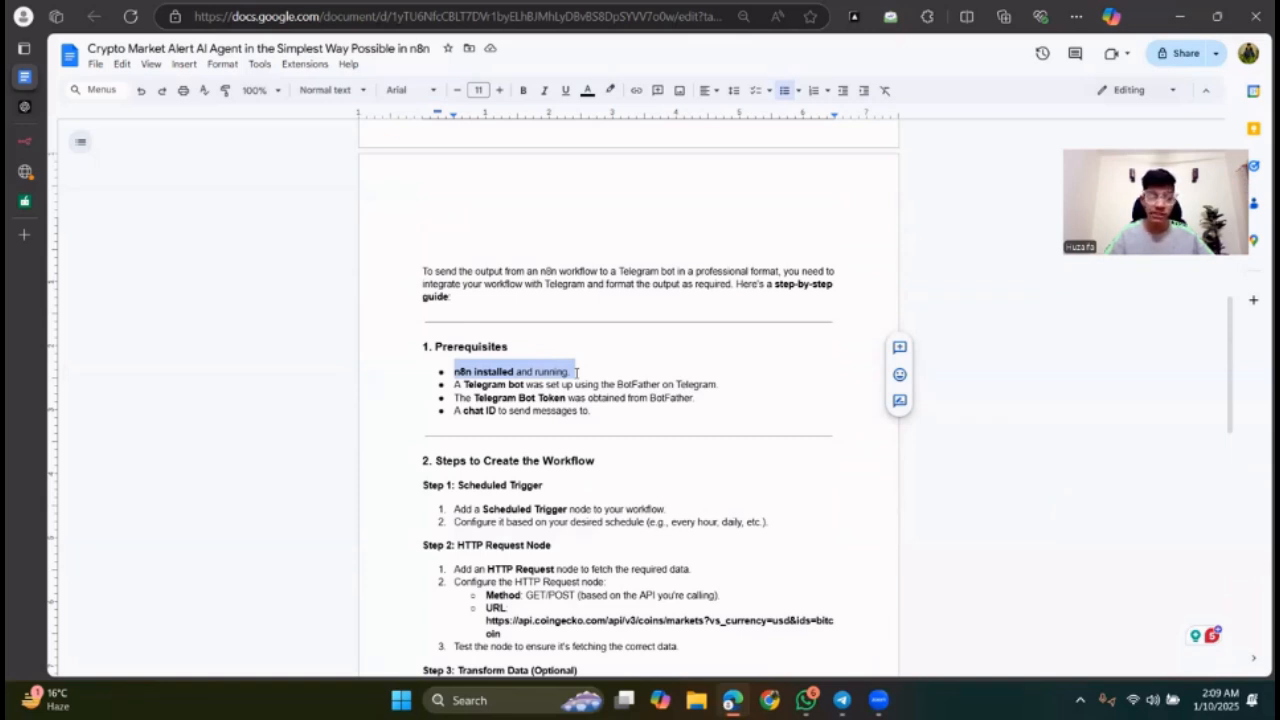
scroll(576, 372, "down", 1)
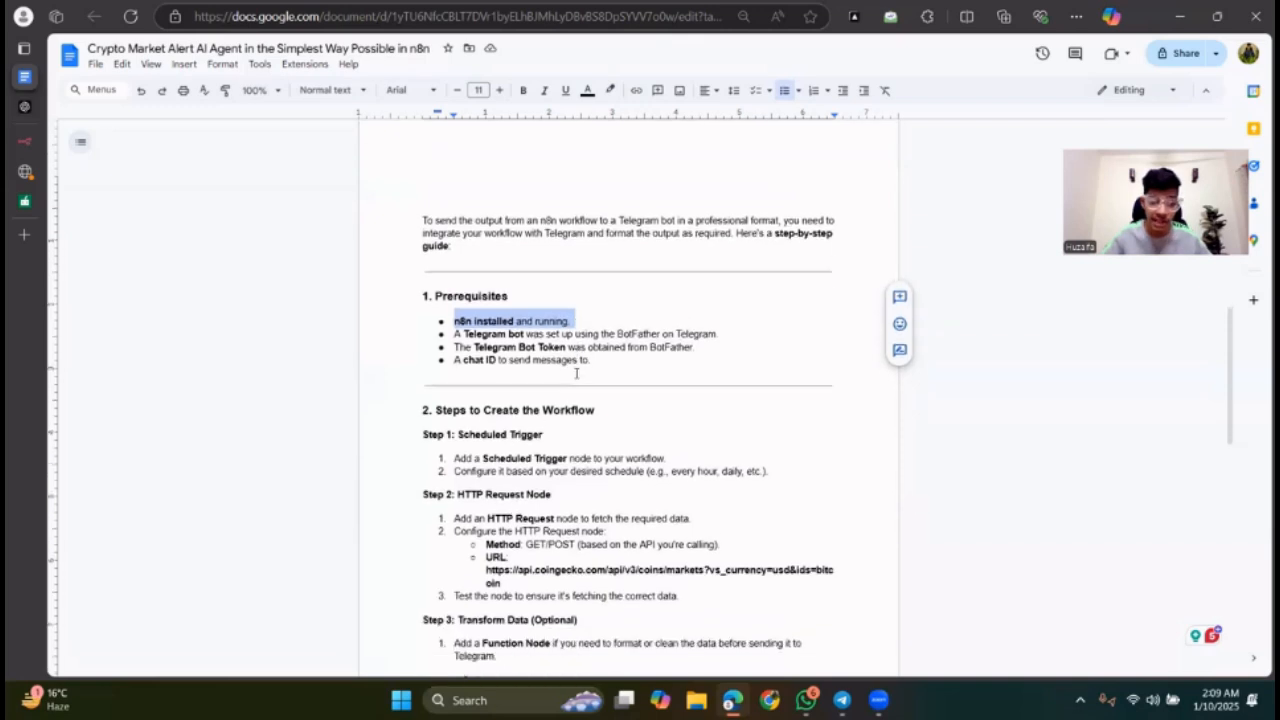
Step: Examine the remaining Prerequisites on the Telegram bot, bot token and chat ID, and the Step 1: Scheduled Trigger instructions
left_click(456, 323)
left_click_drag(456, 323, 703, 337)
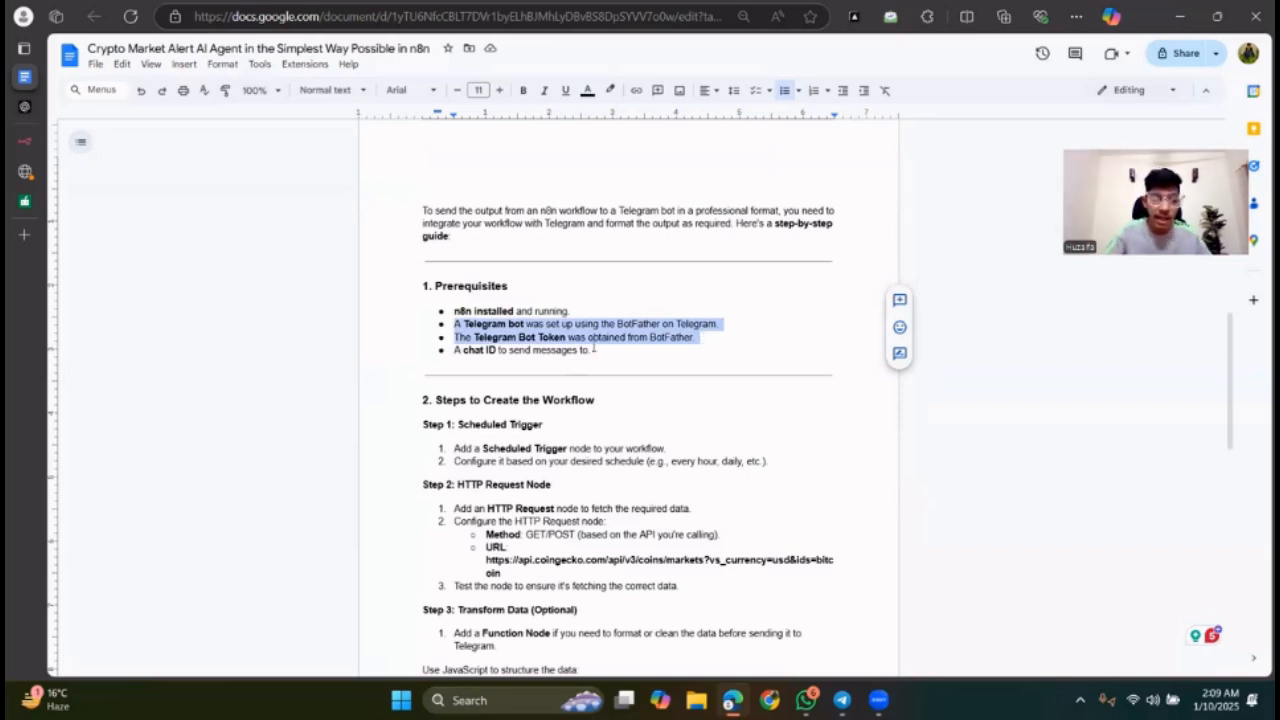
left_click_drag(455, 350, 605, 350)
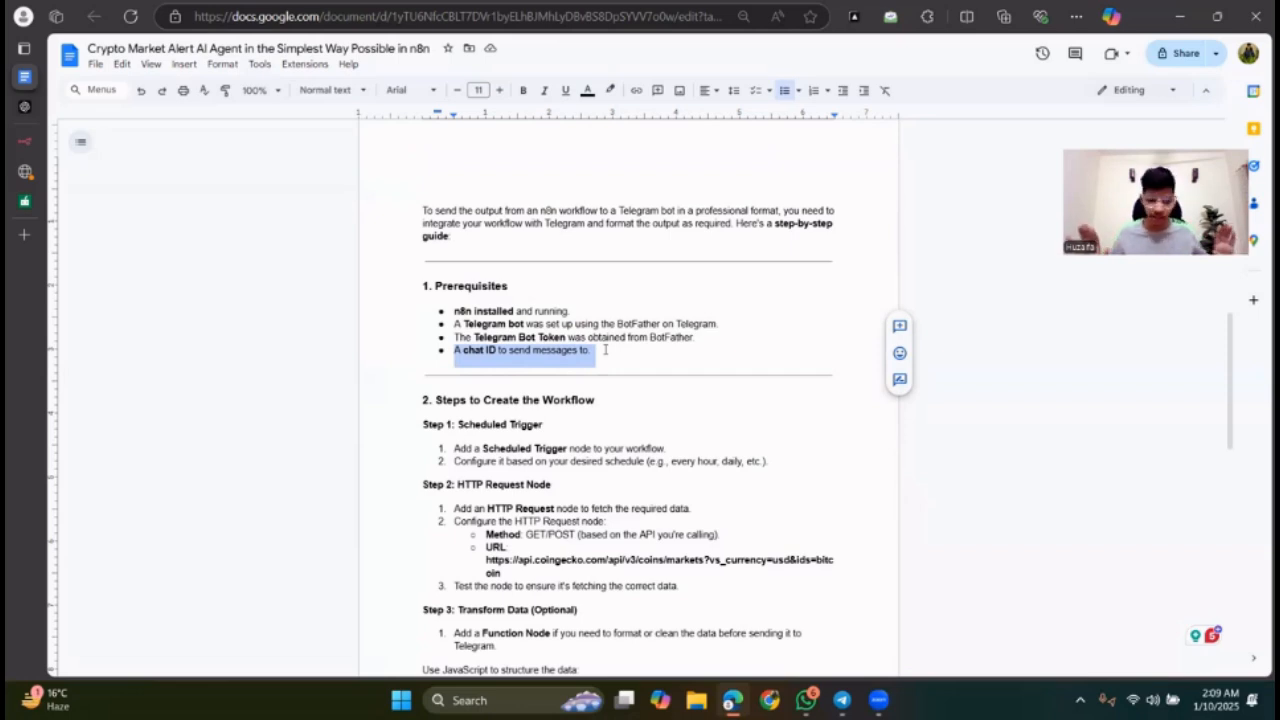
scroll(604, 349, "down", 3)
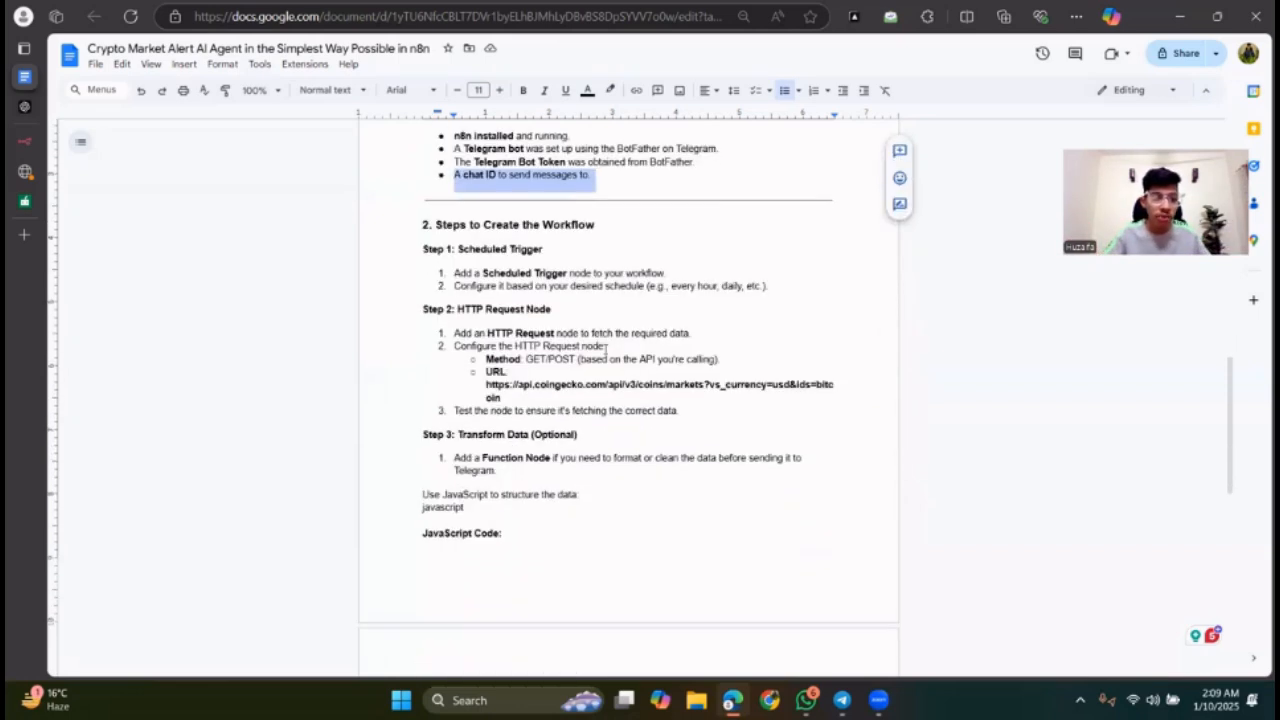
left_click_drag(431, 224, 627, 292)
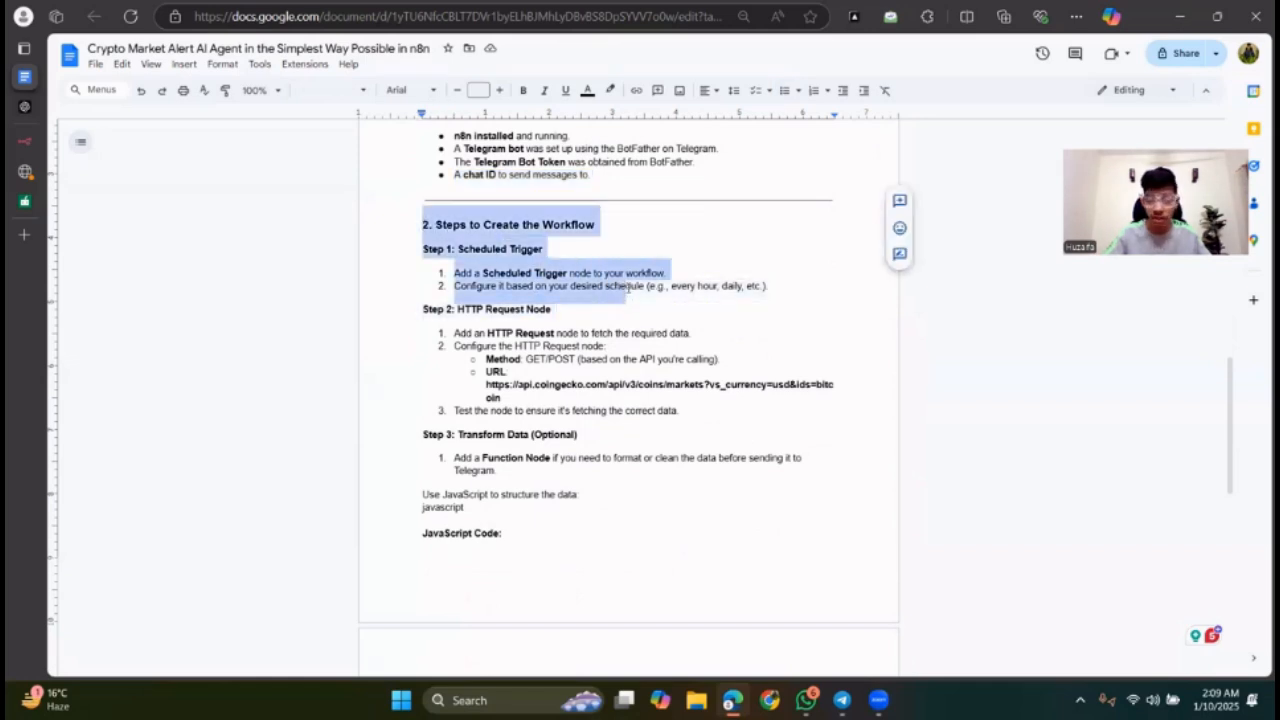
left_click(626, 285)
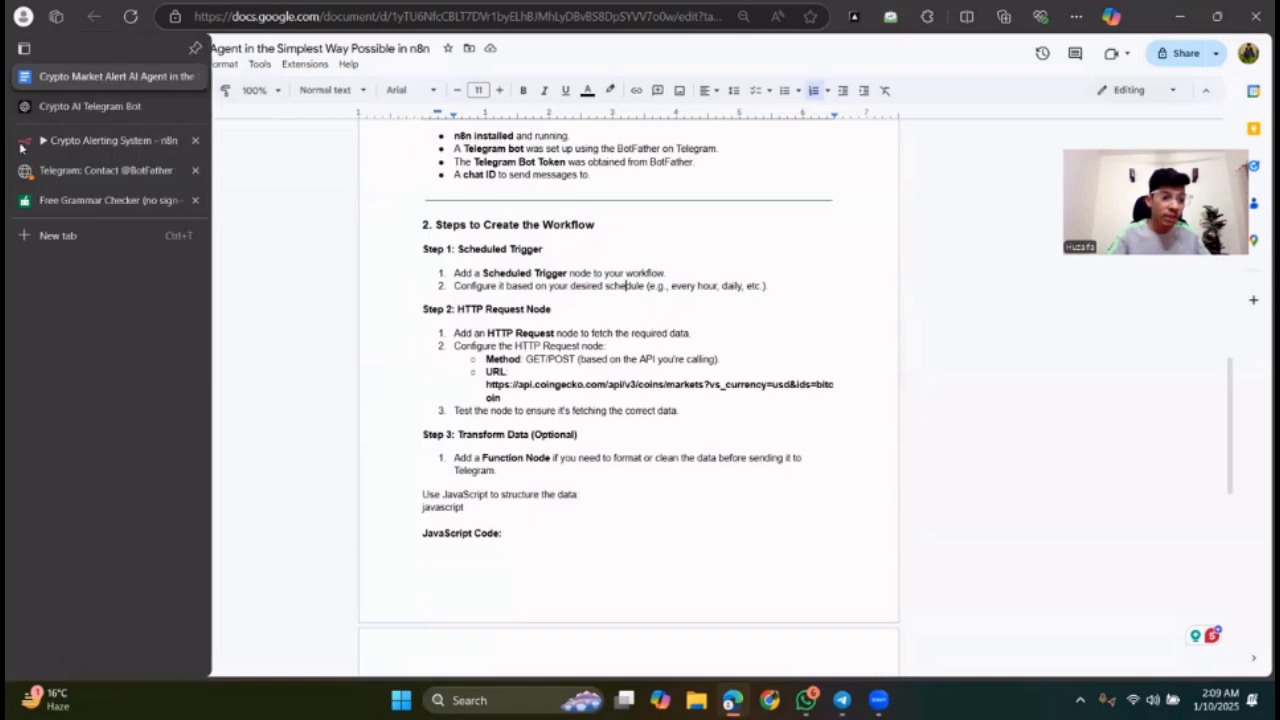
Step: Switch to the Crypto Alerting System workflow in n8n and delete its Telegram Trigger node
left_click(47, 141)
mouse_move(738, 388)
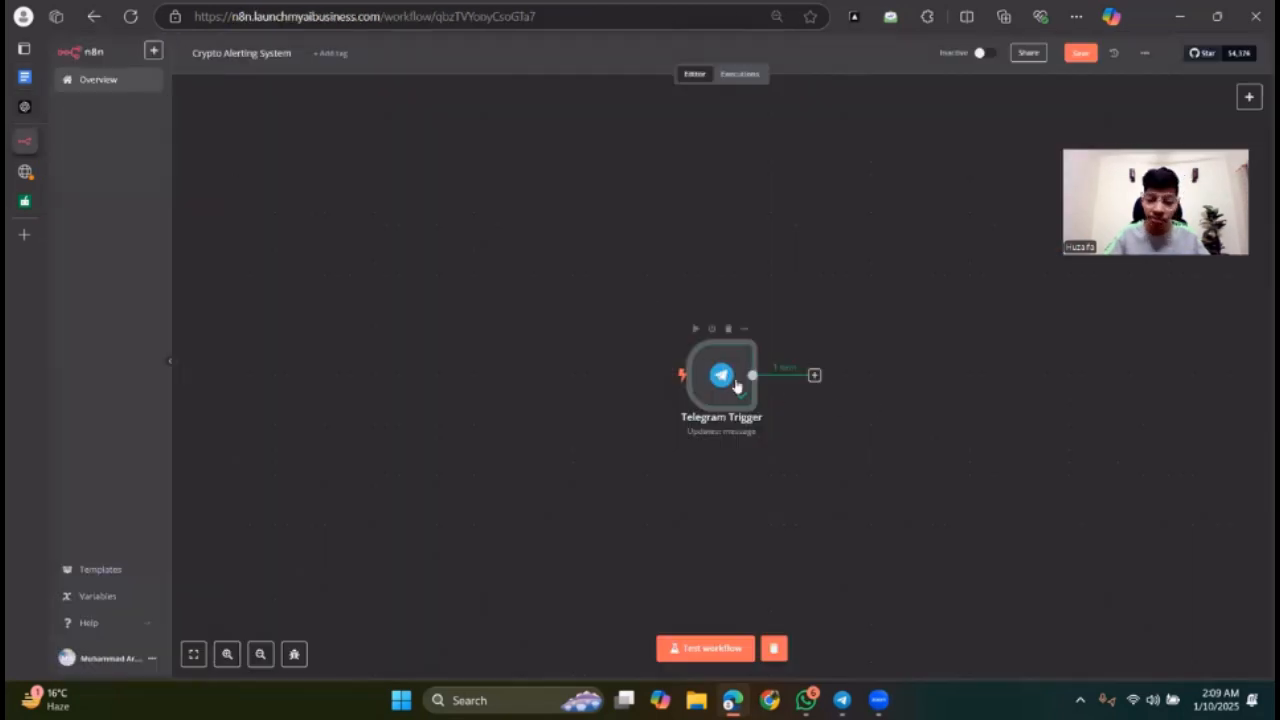
left_click(728, 330)
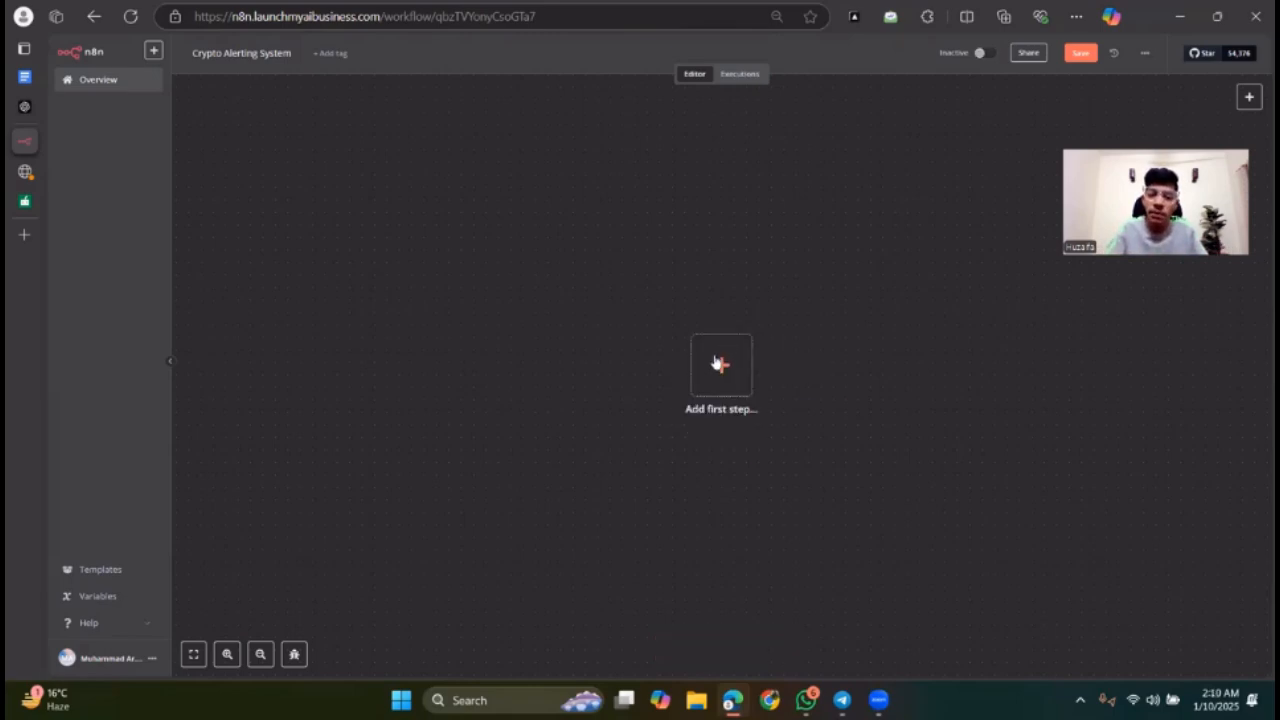
Step: Add a Schedule Trigger as the workflow's first step, set its trigger interval to Seconds, and return to the canvas
left_click(719, 367)
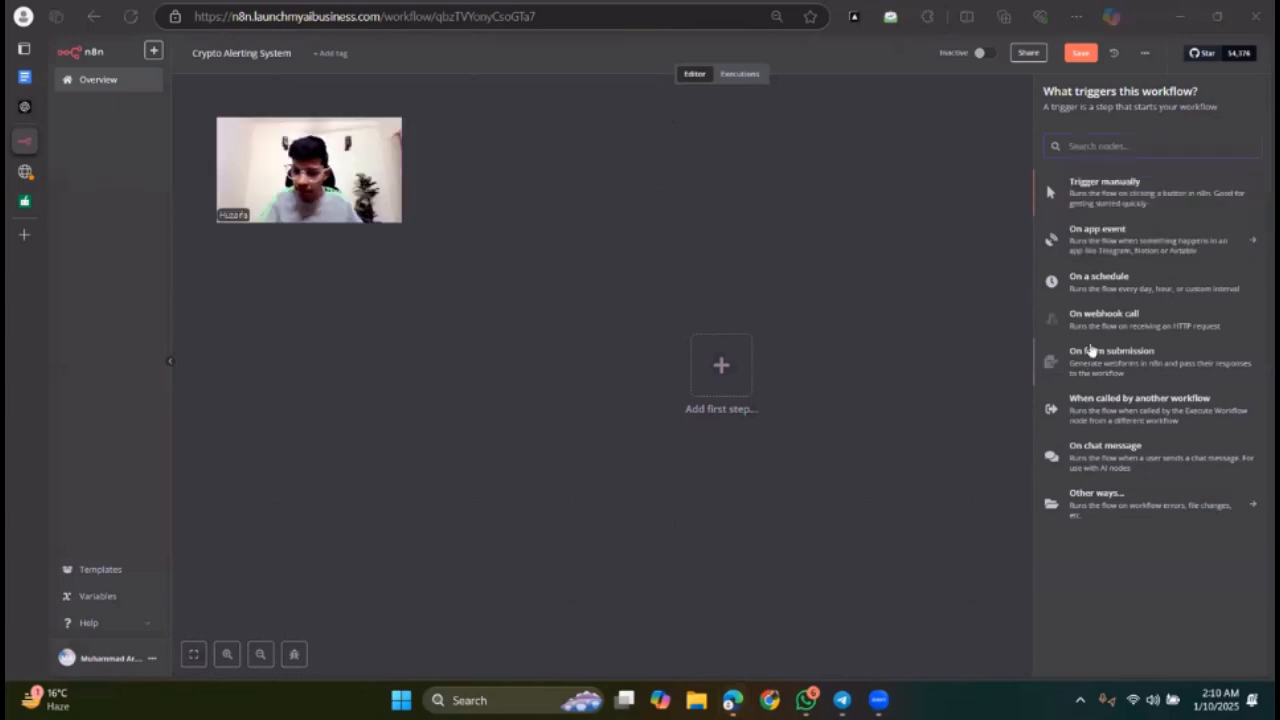
left_click(1096, 285)
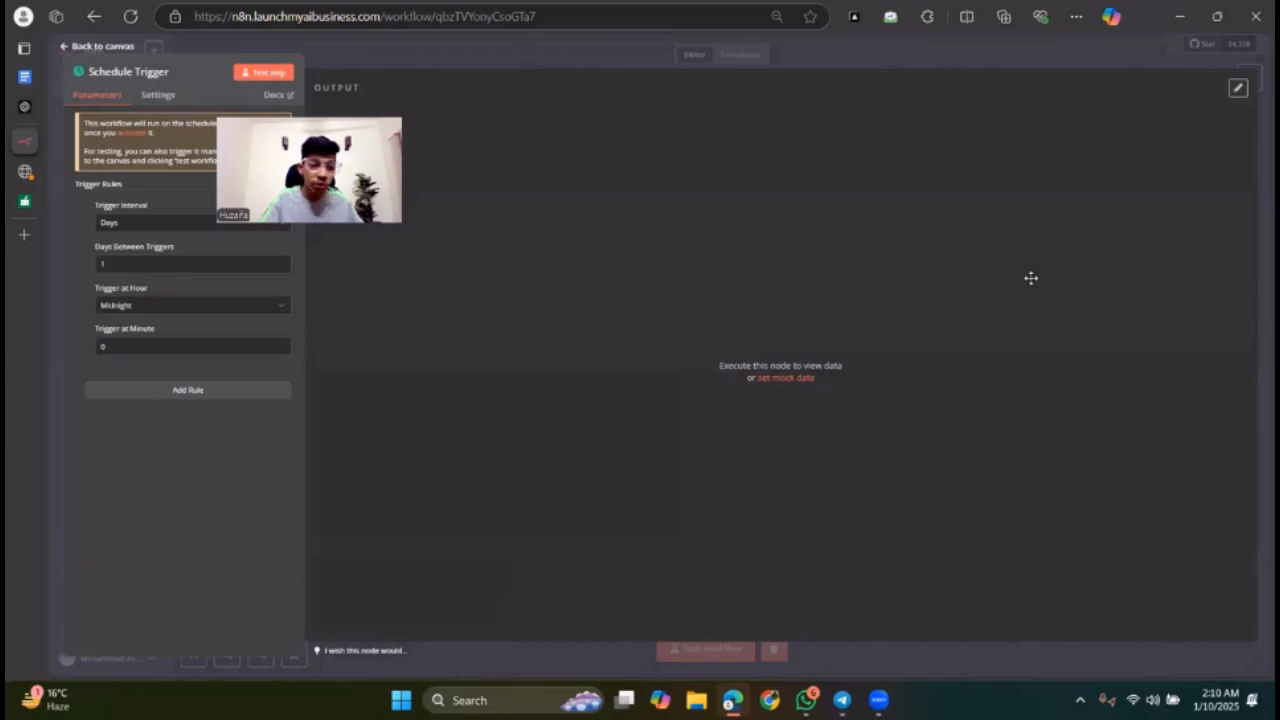
left_click(207, 226)
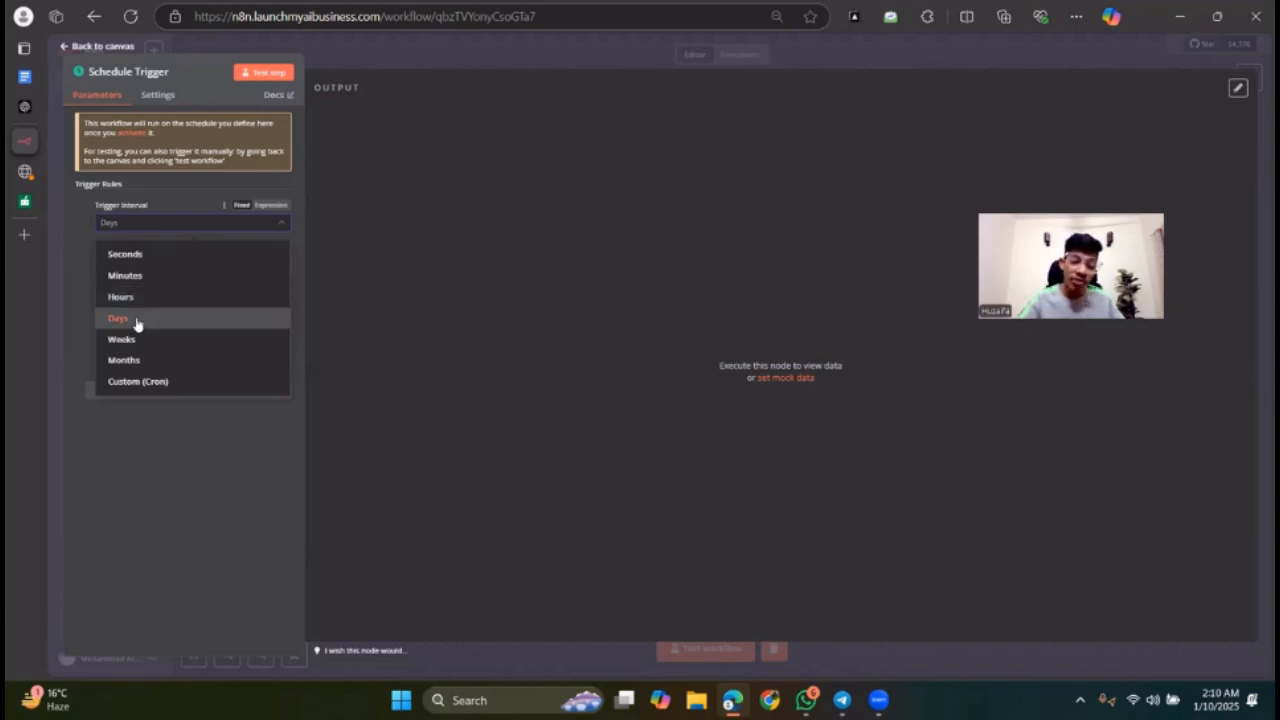
left_click(131, 258)
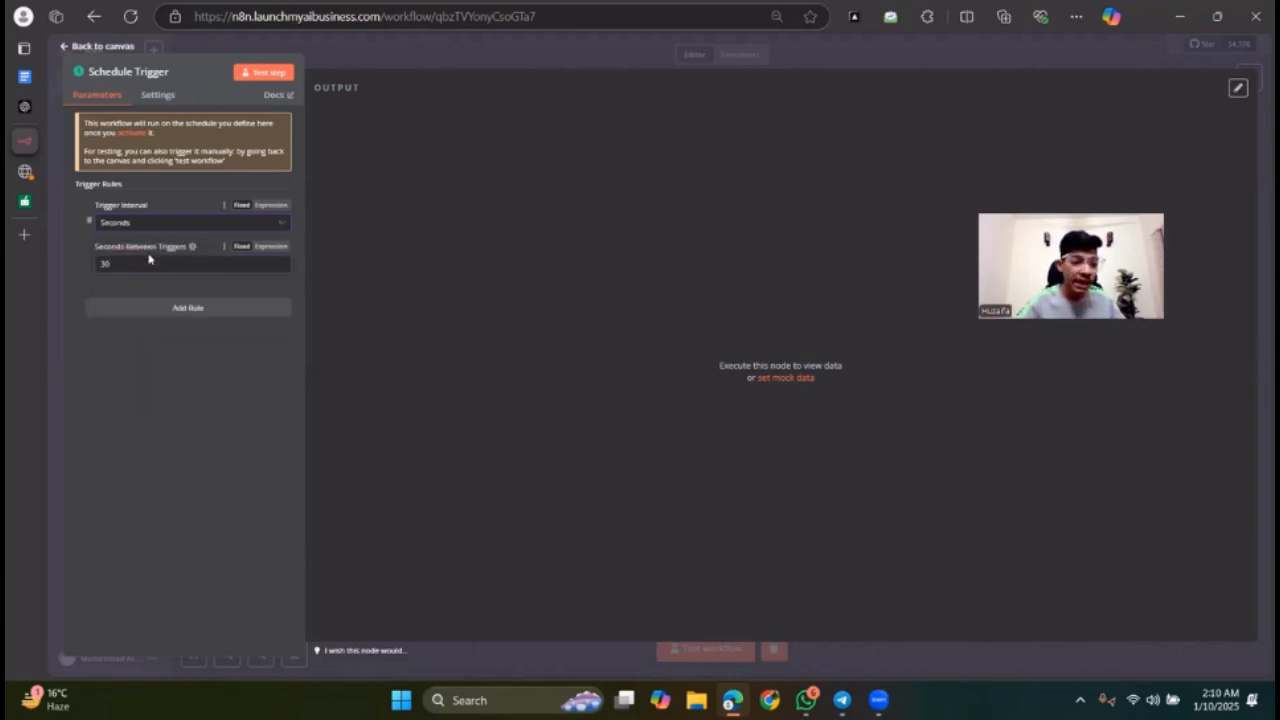
left_click(110, 47)
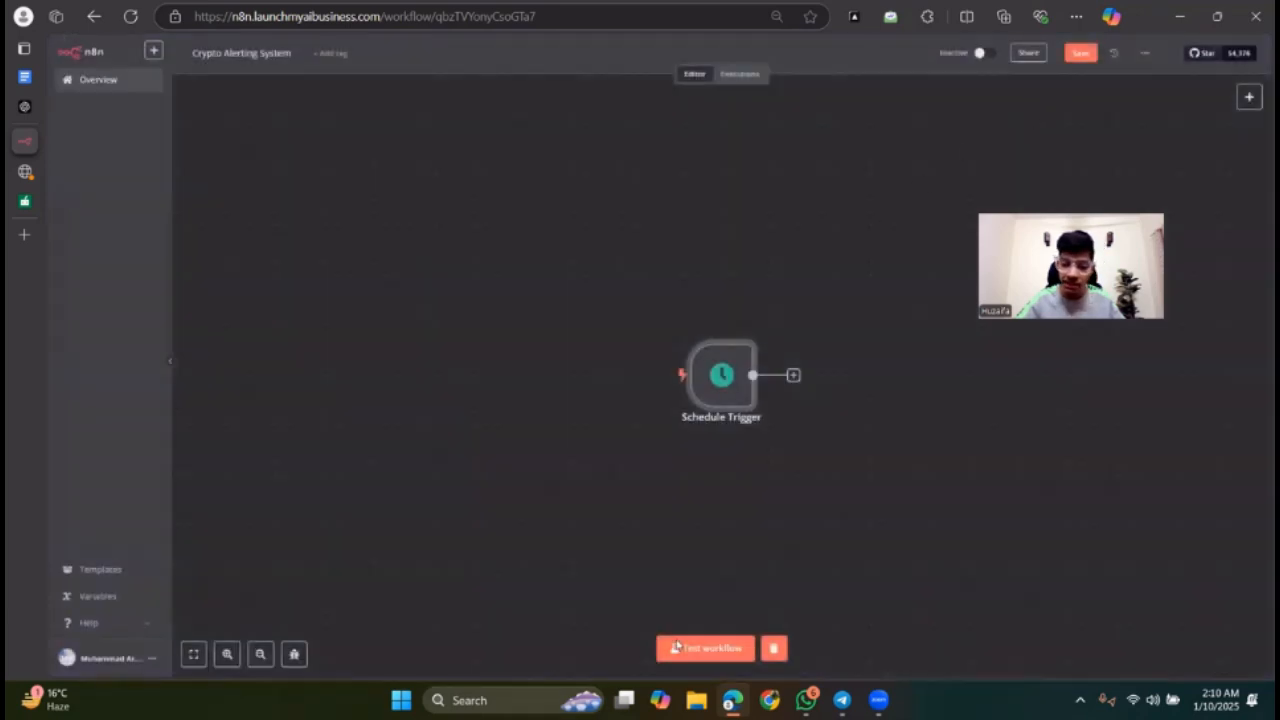
Step: Test the Schedule Trigger node and return to the canvas
double_click(734, 391)
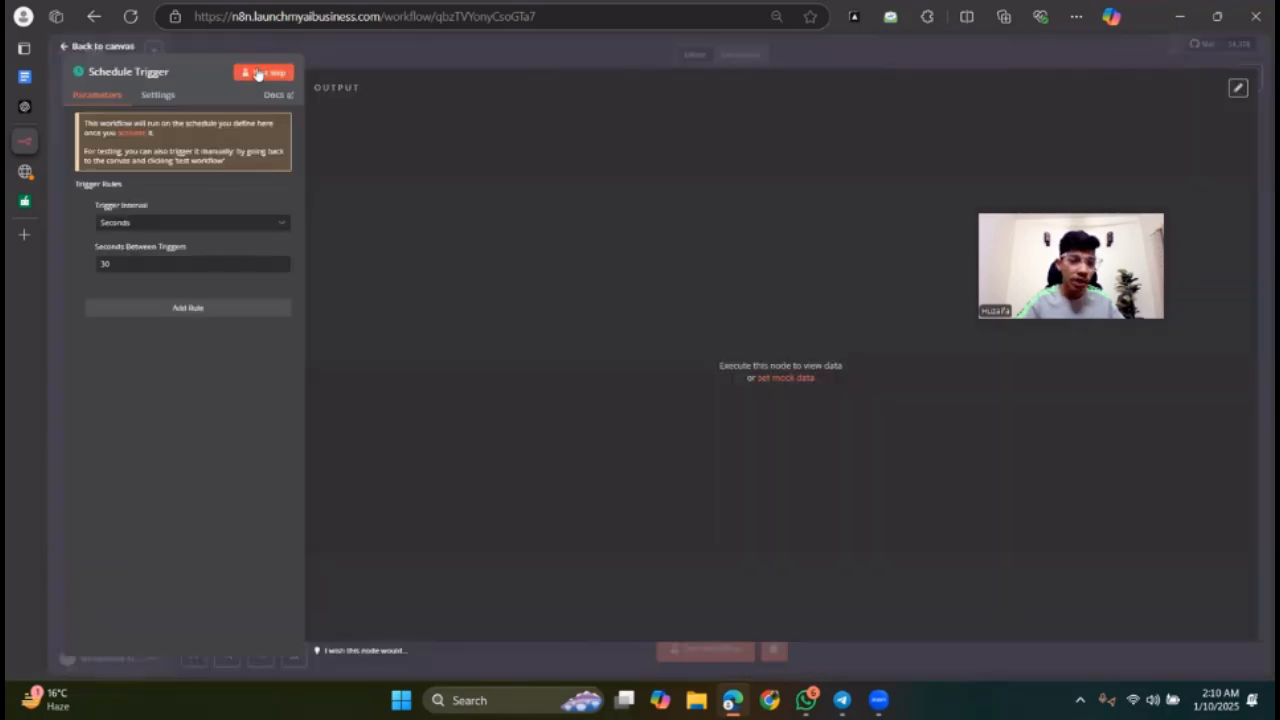
left_click(258, 72)
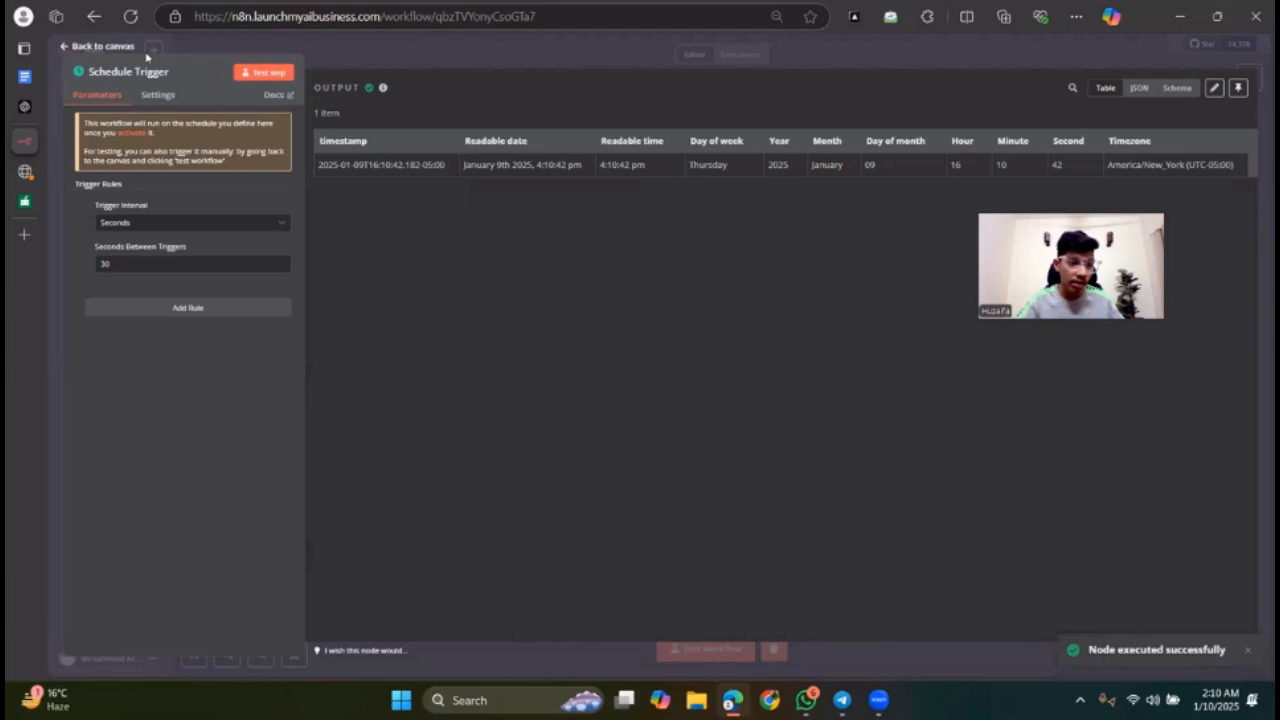
left_click(101, 47)
Step: Shift the Schedule Trigger aside to make room and add an HTTP Request node after it
left_click_drag(714, 375, 609, 375)
left_click(702, 376)
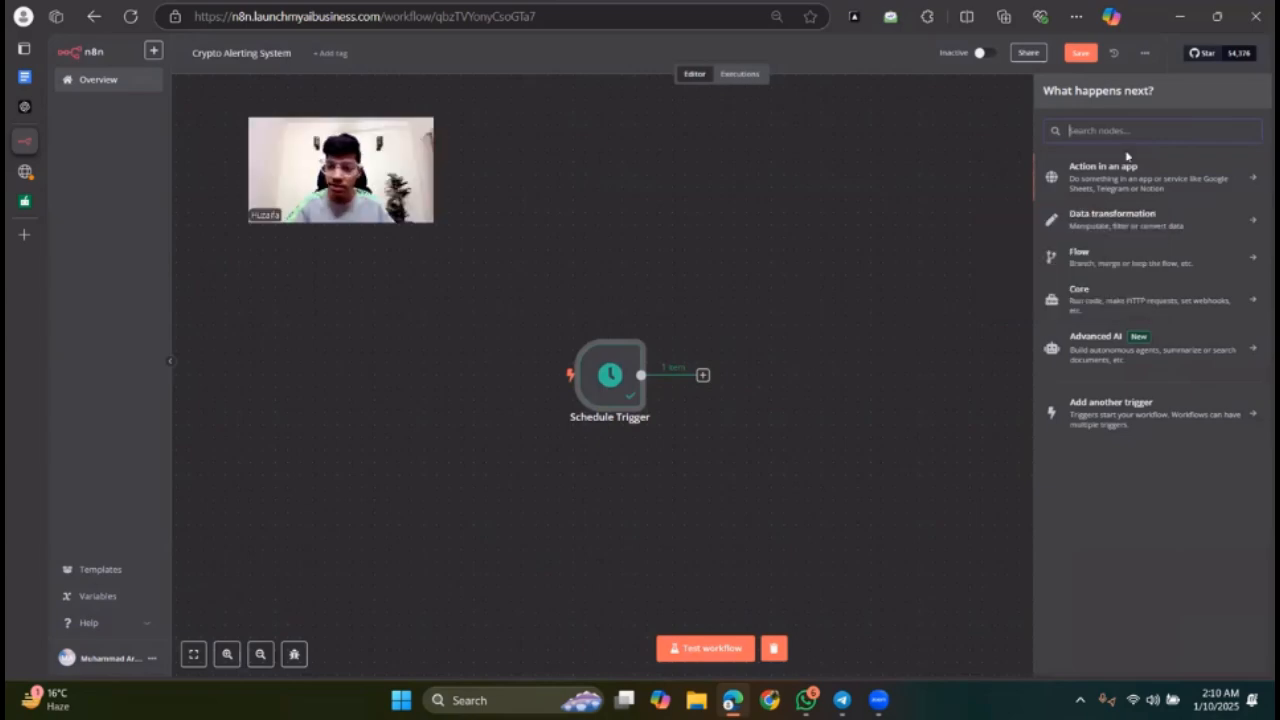
type("htt")
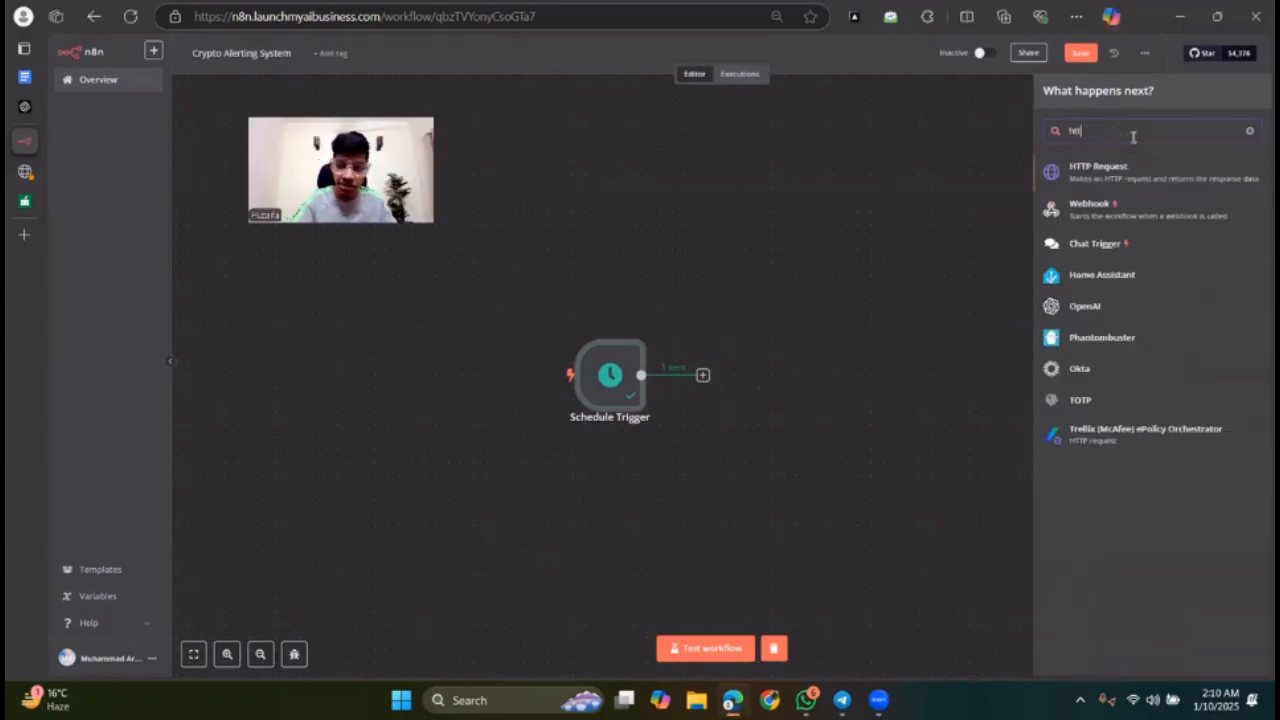
left_click(1094, 177)
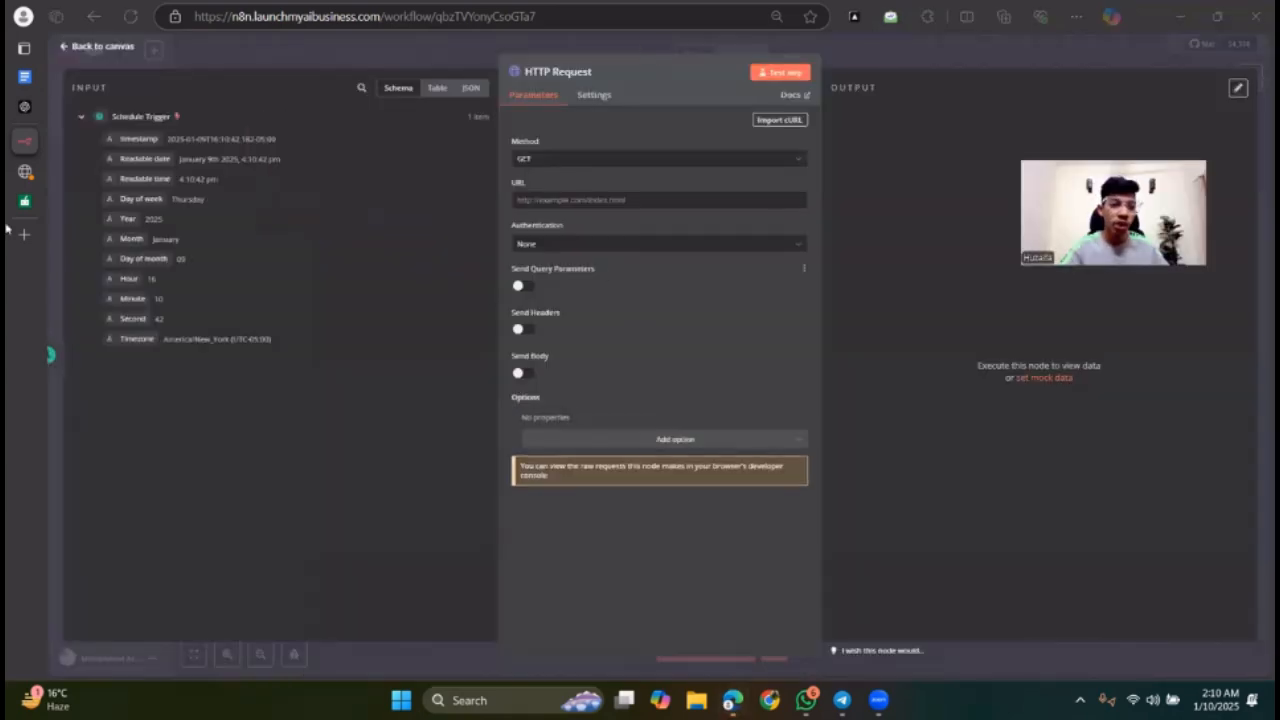
Step: Switch to the Crypto Market Alert guide in Google Docs and locate the URL under Step 2: HTTP Request Node
mouse_move(8, 222)
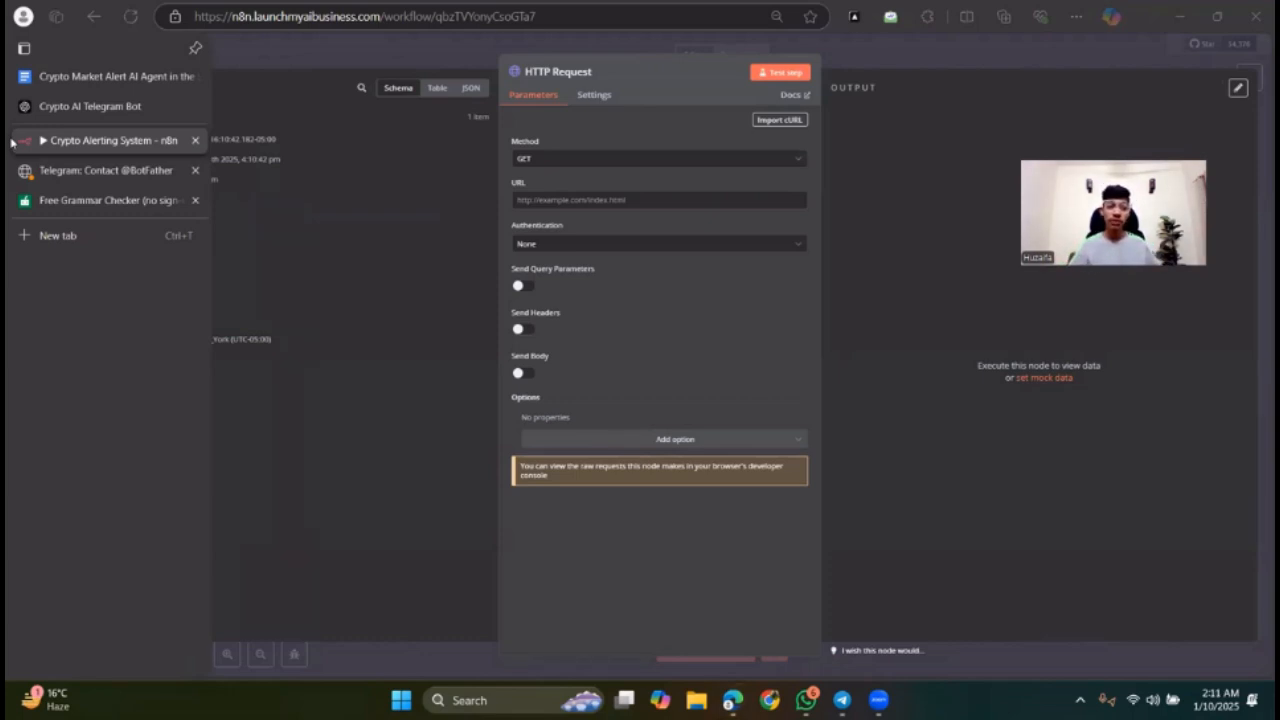
left_click(84, 80)
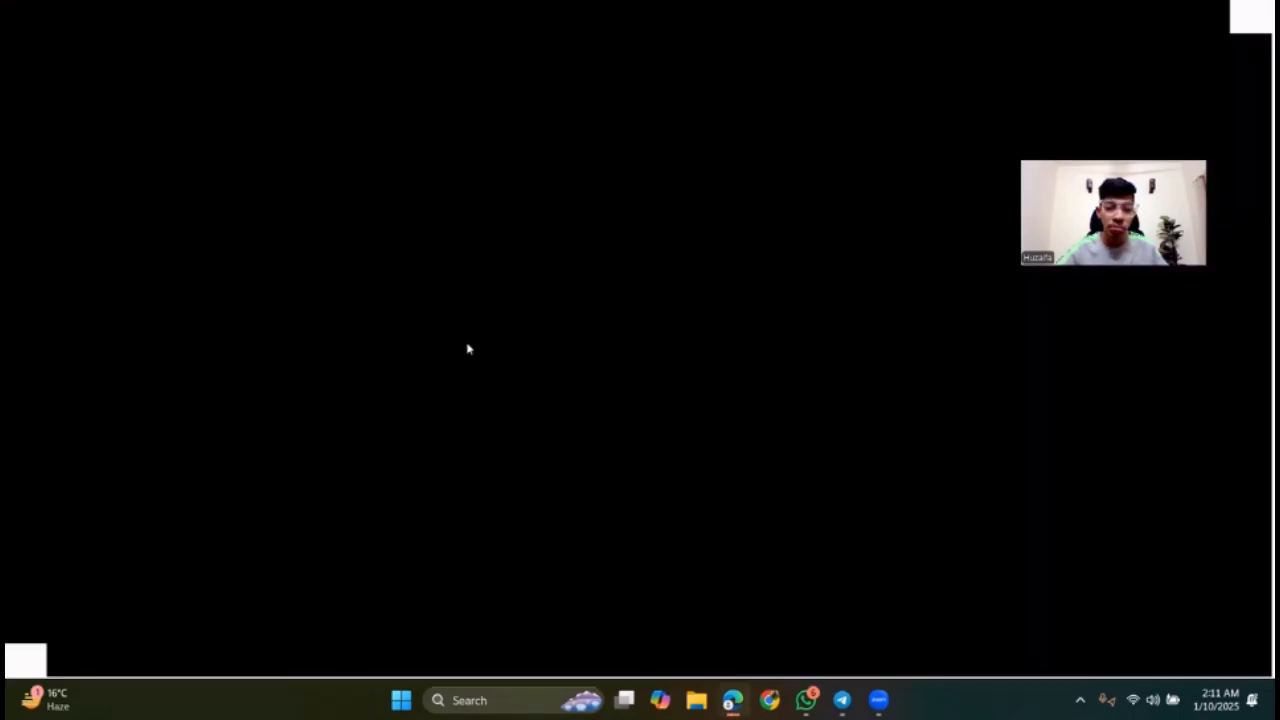
scroll(574, 332, "up", 11)
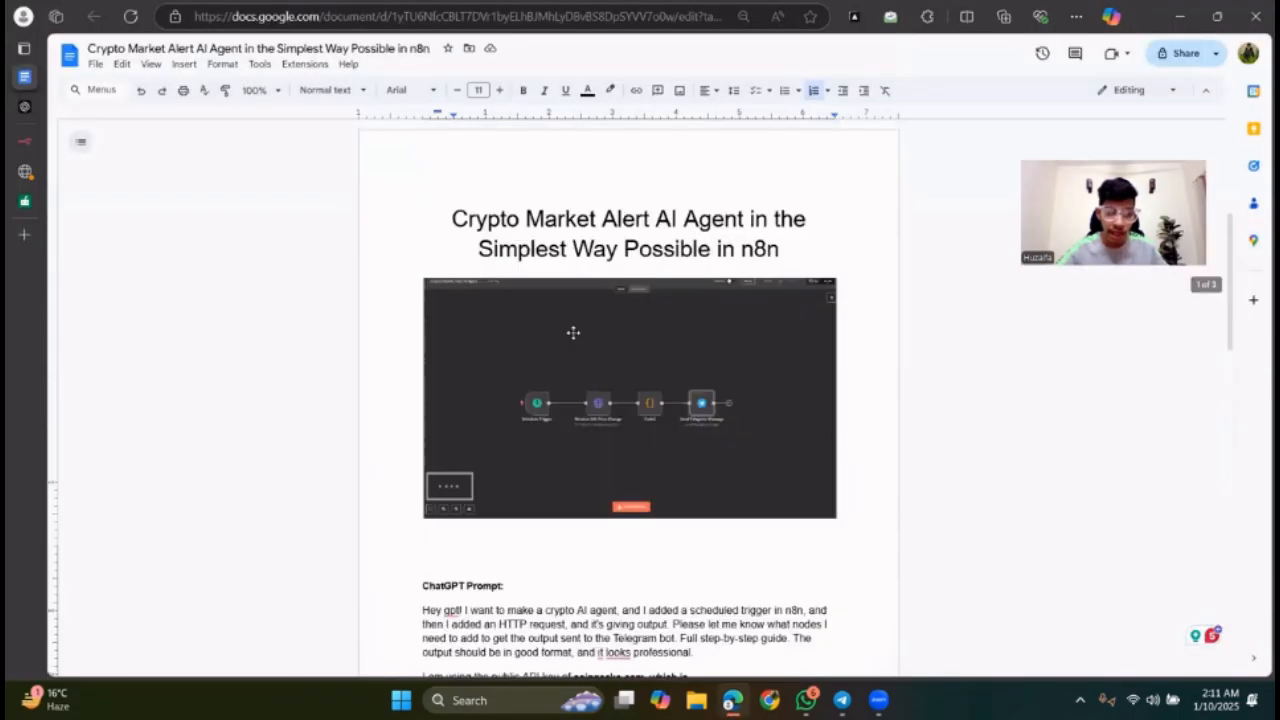
scroll(573, 332, "down", 8)
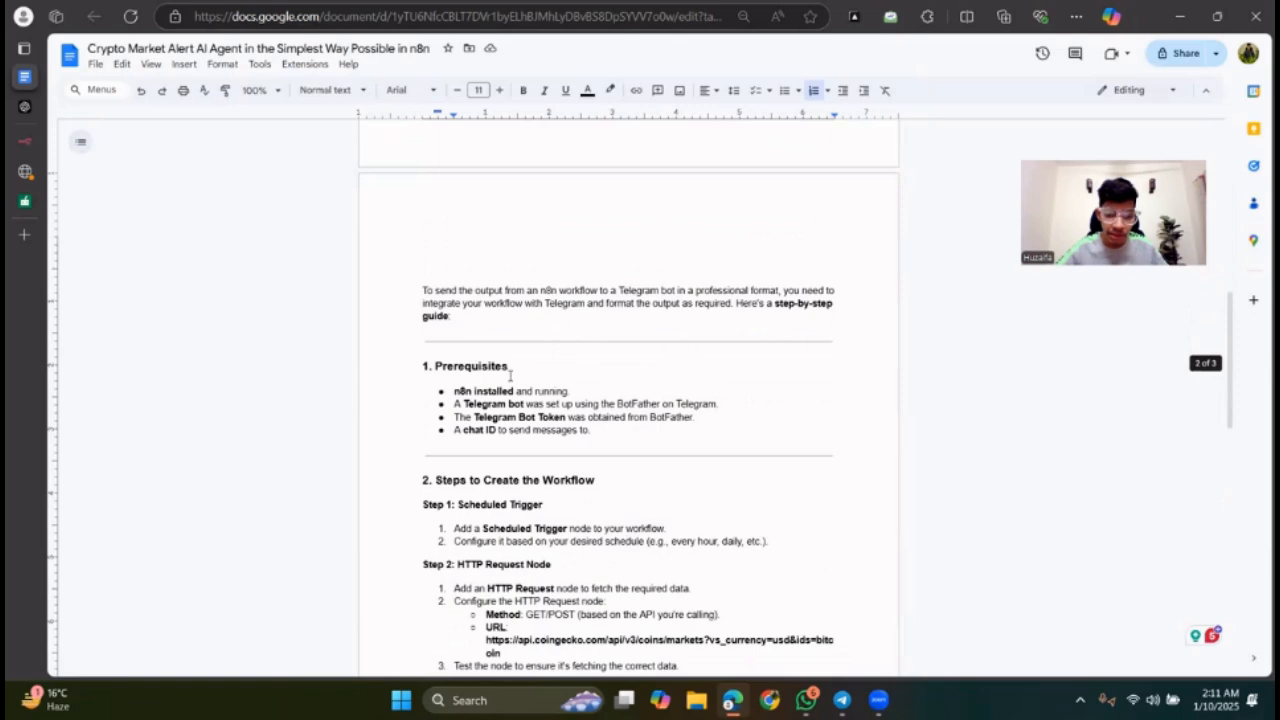
scroll(510, 372, "up", 4)
scroll(510, 376, "down", 4)
scroll(510, 376, "down", 3)
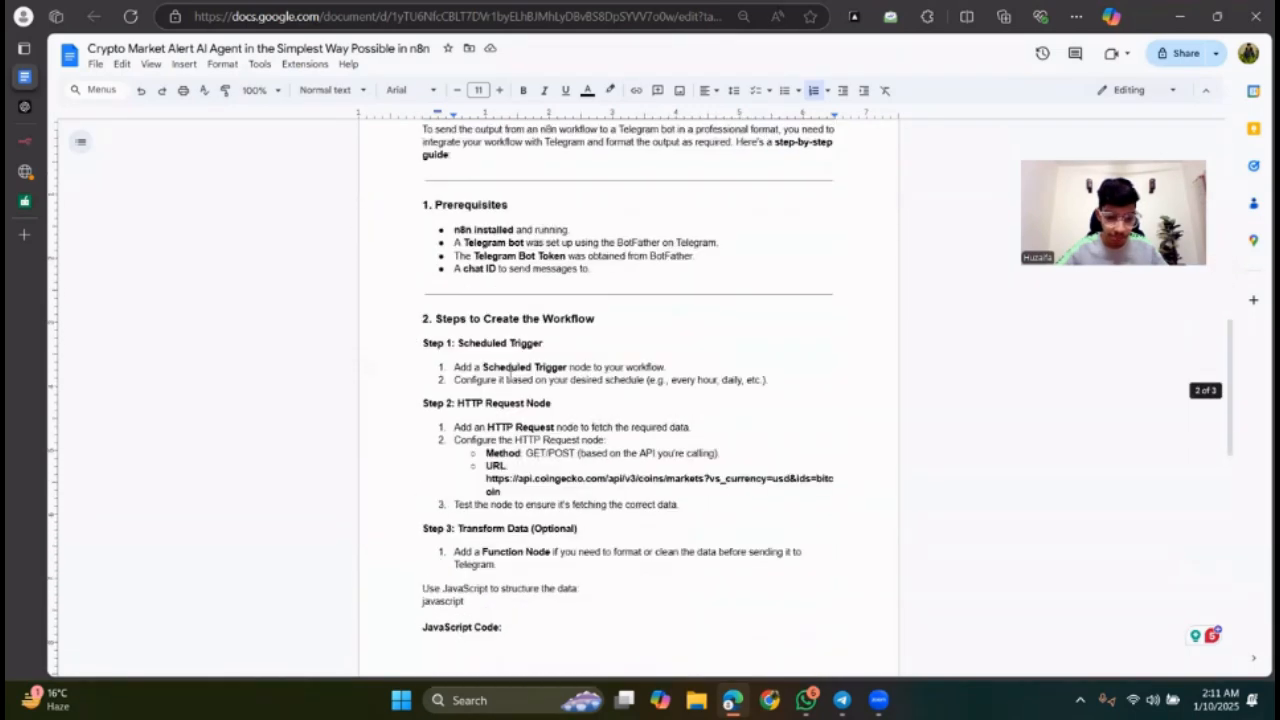
left_click(509, 474)
key("Delete")
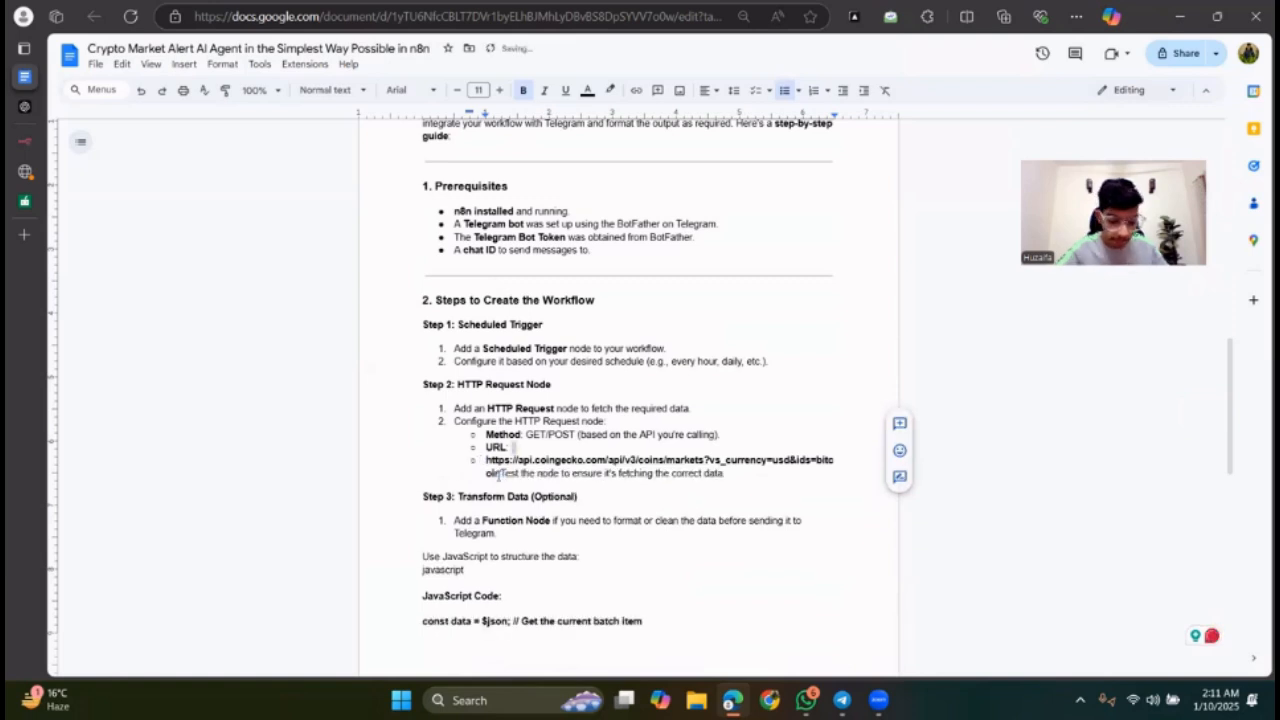
key("ctrl+z")
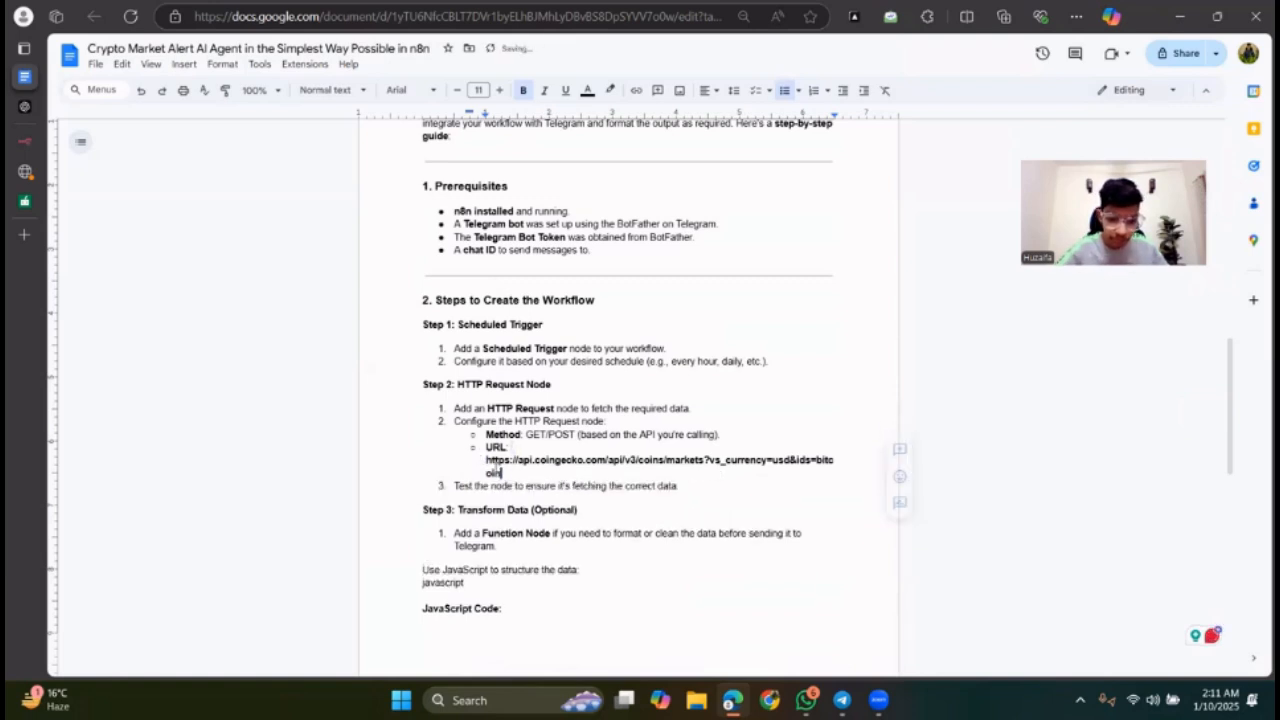
triple_click(513, 476)
key("ctrl+c")
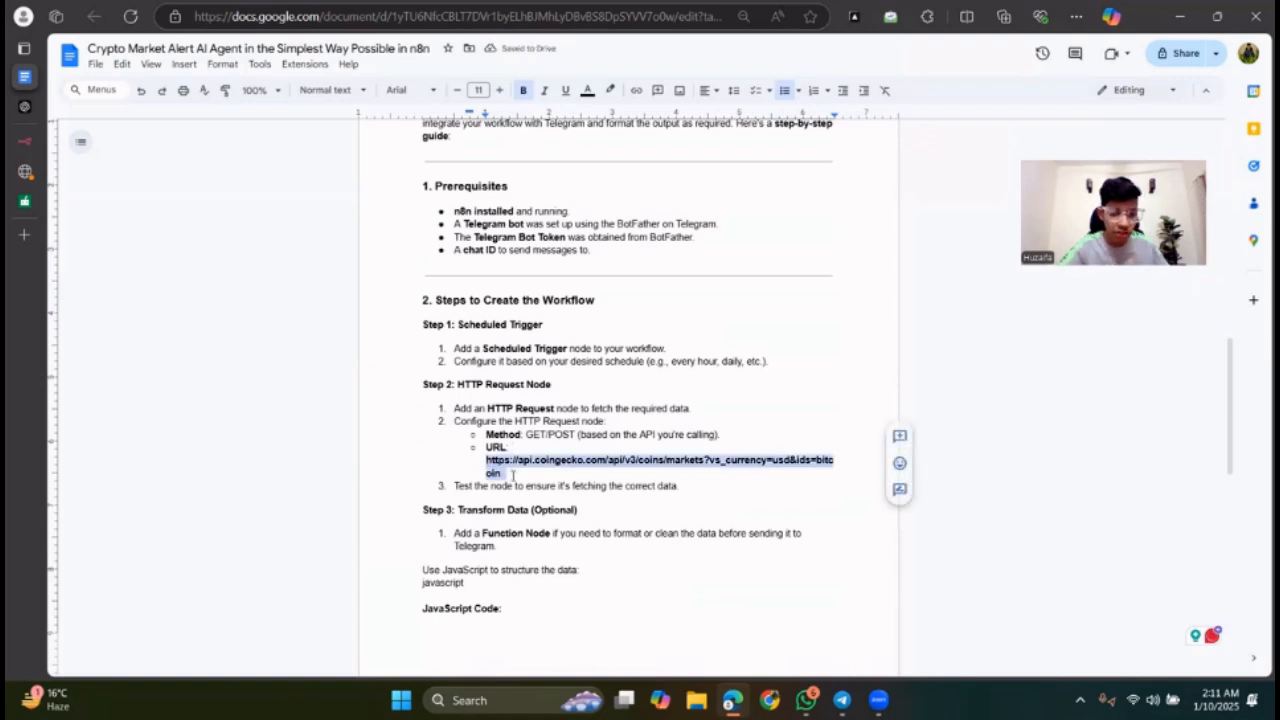
left_click(60, 137)
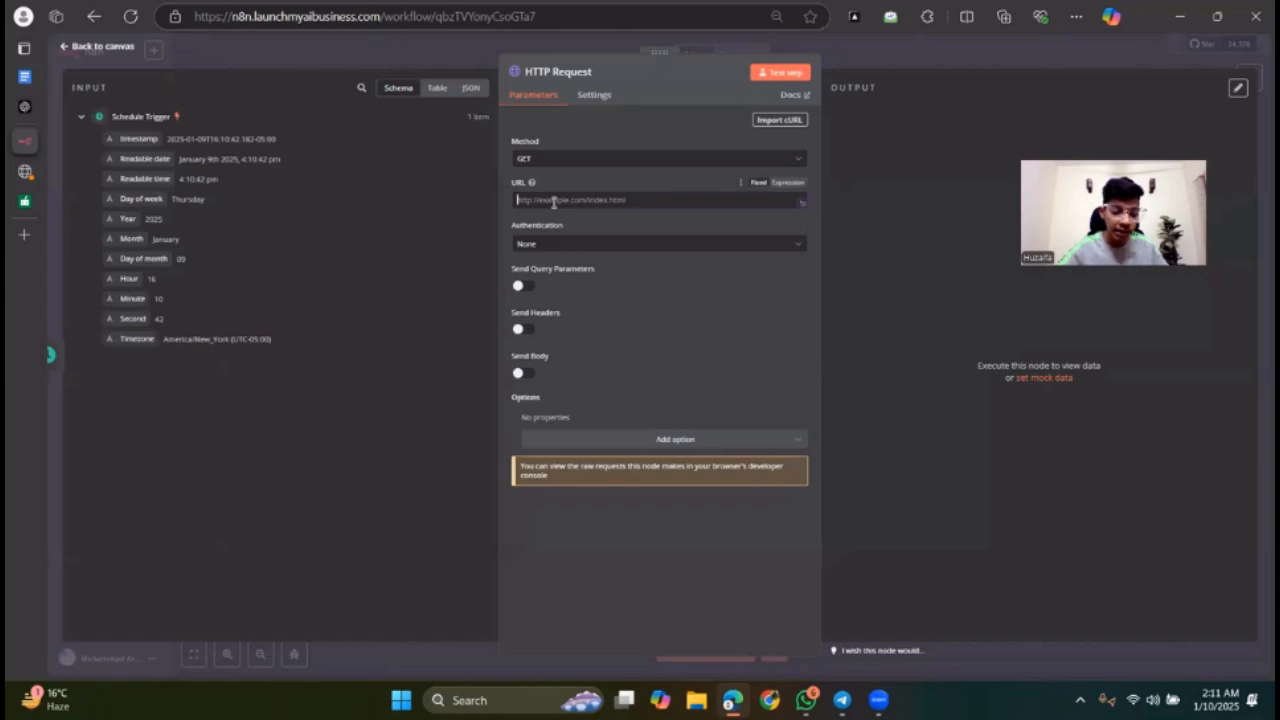
key("ctrl+v")
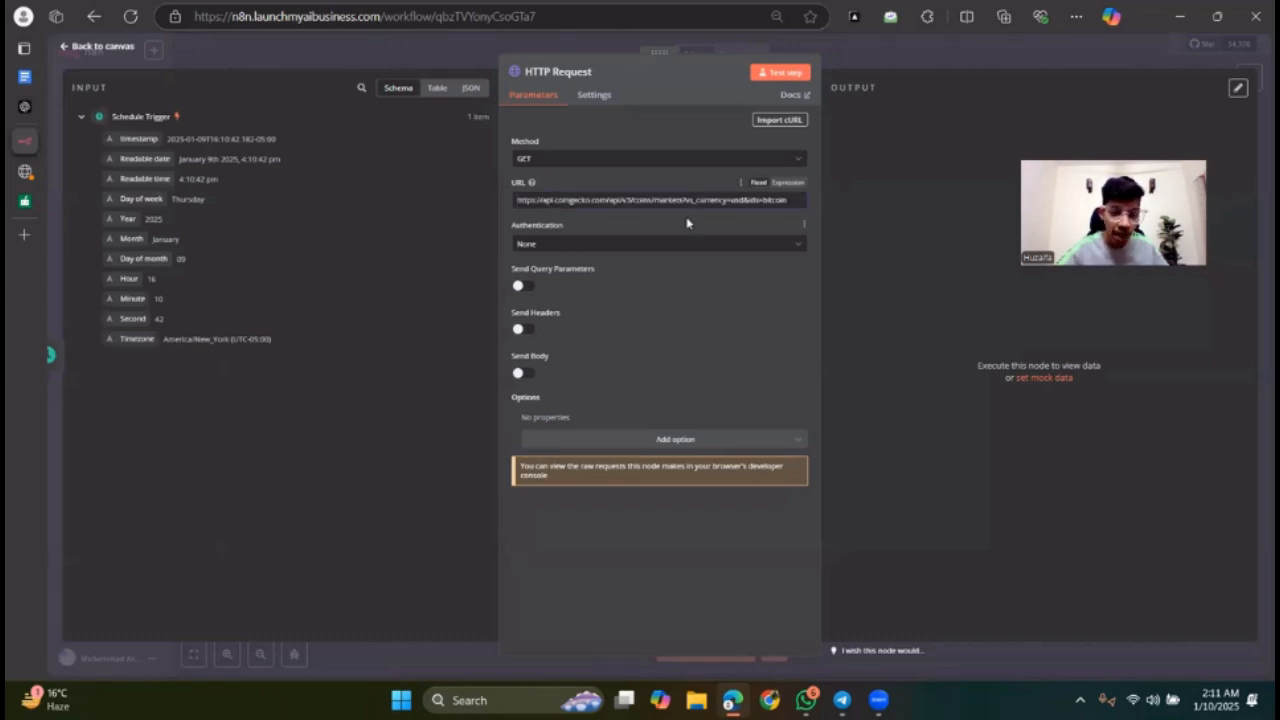
Step: Examine the usd currency and bitcoin ids parameters of the guide's CoinGecko URL in Google Docs, and return to the n8n HTTP Request node
mouse_move(10, 200)
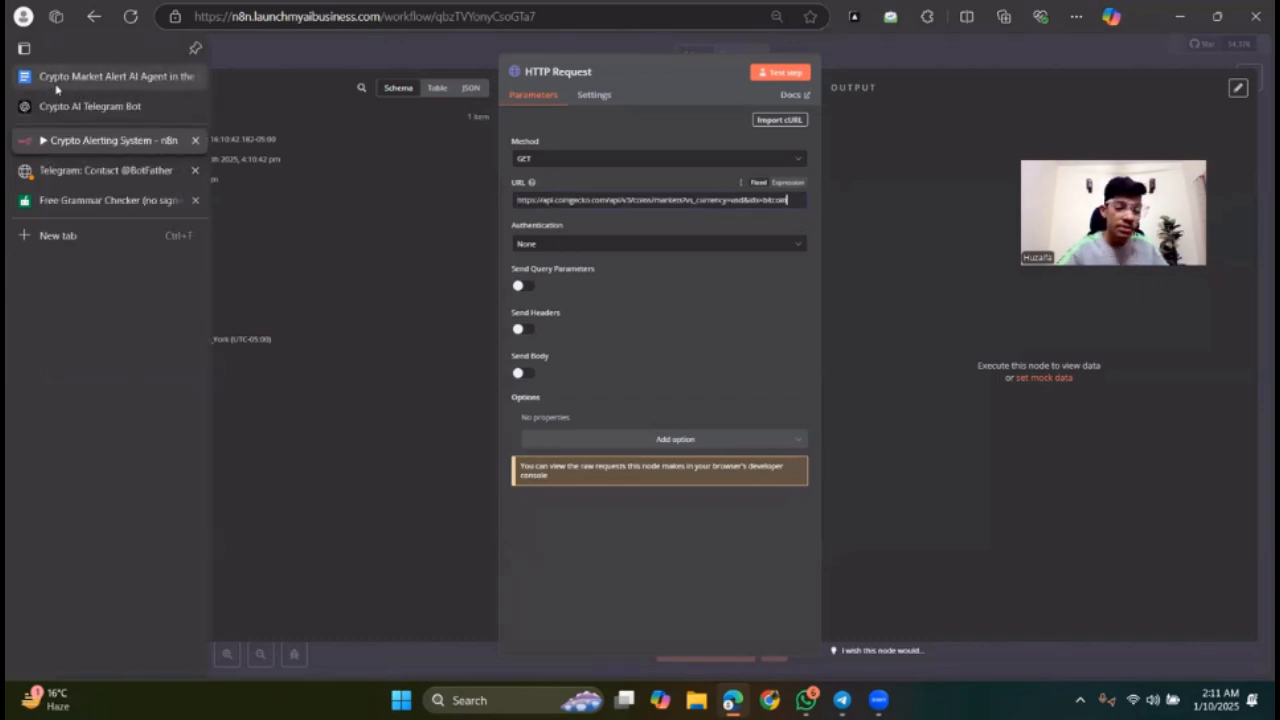
left_click(110, 77)
scroll(453, 397, "down", 3)
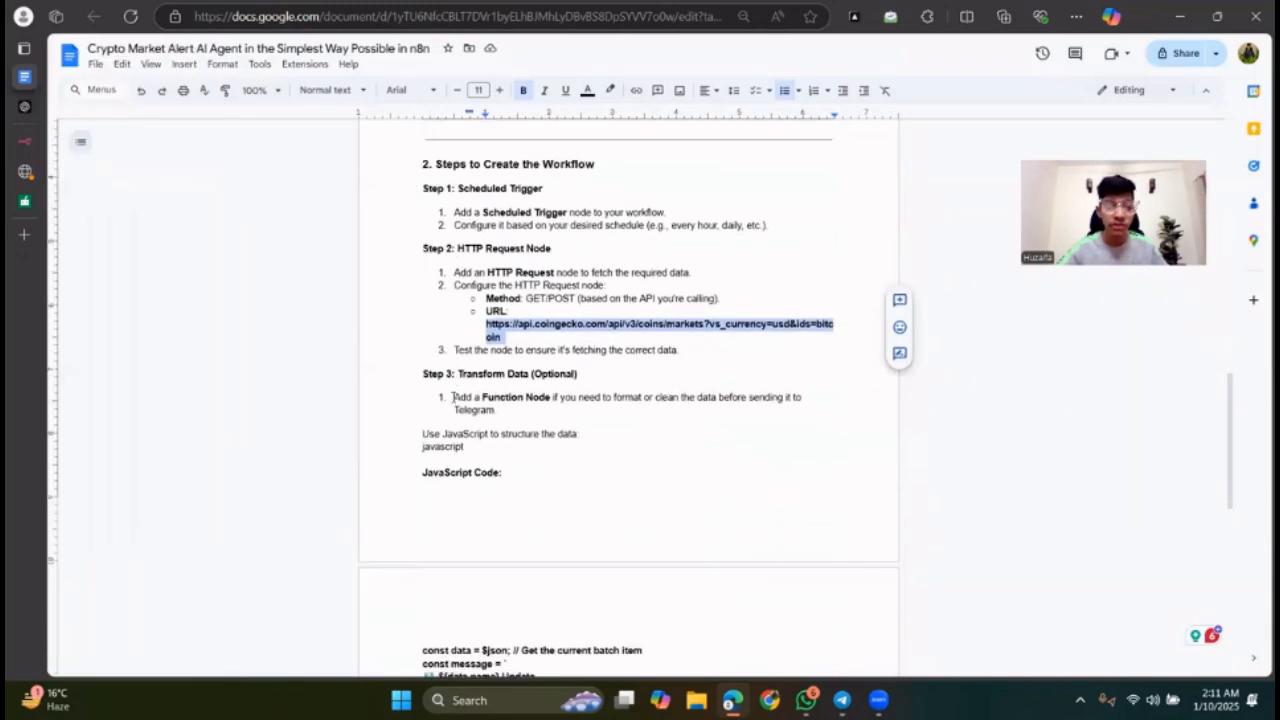
left_click(538, 337)
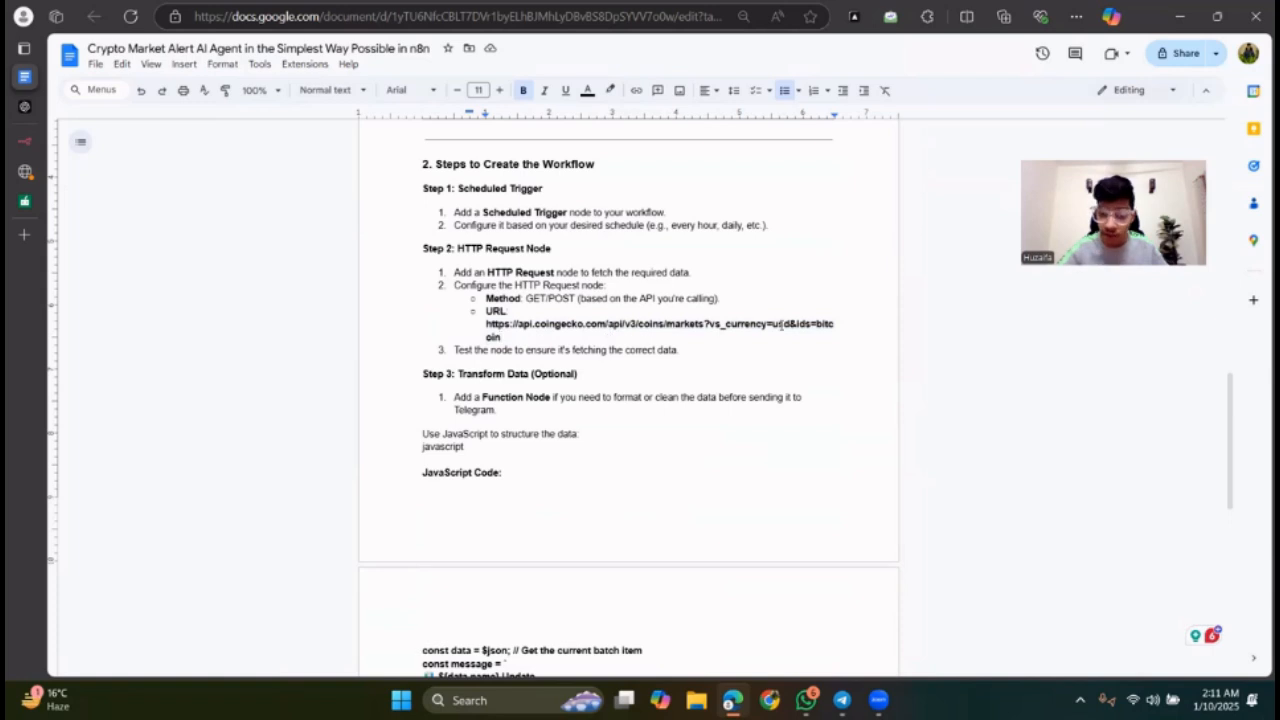
left_click_drag(816, 324, 825, 337)
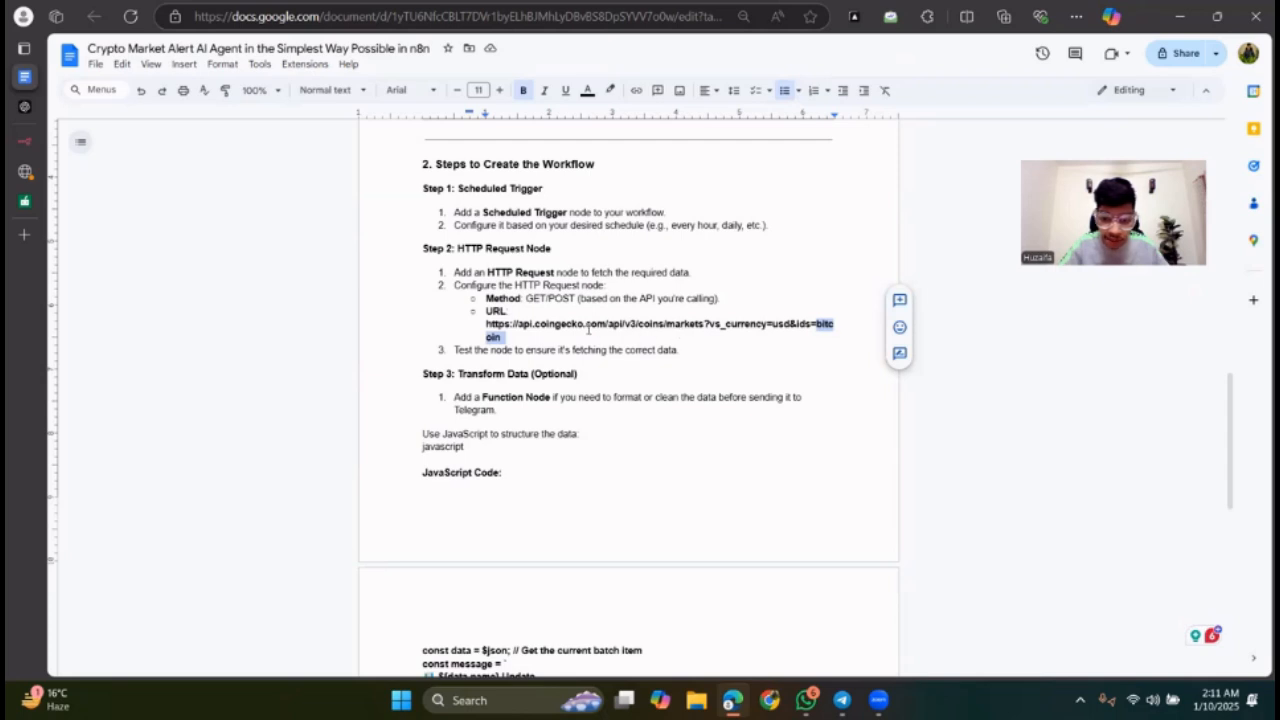
double_click(788, 322)
double_click(782, 323)
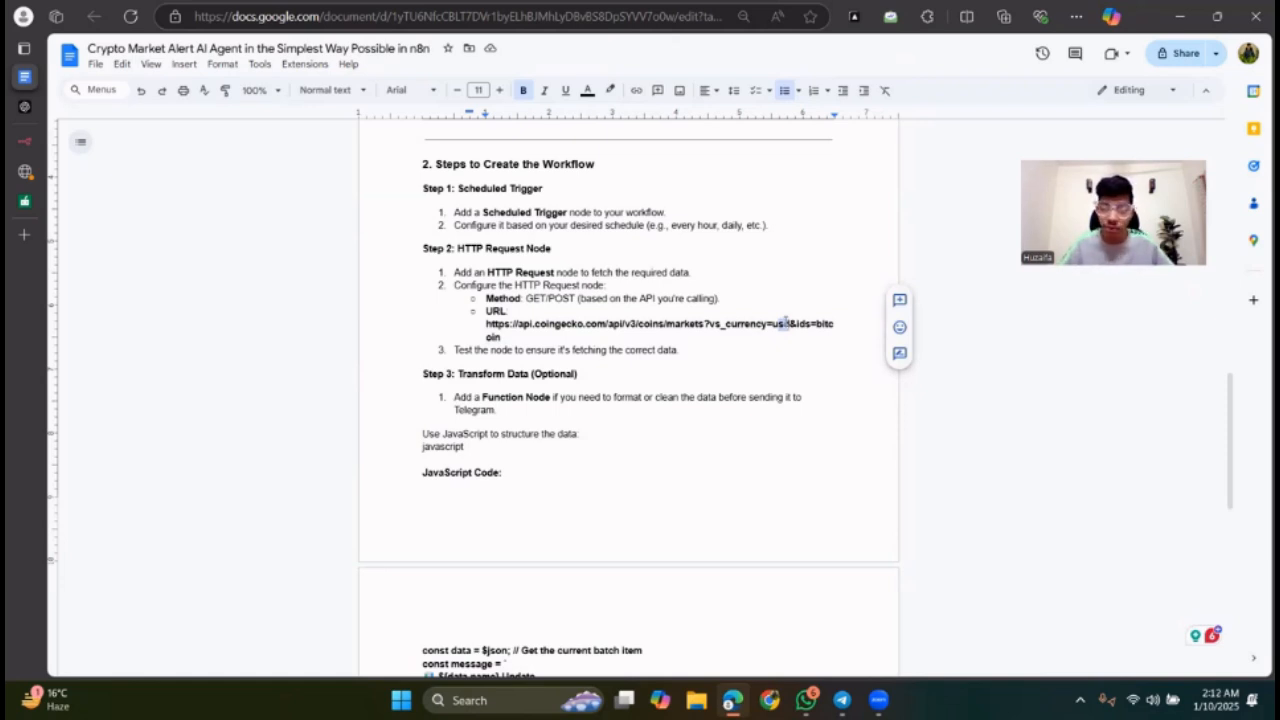
left_click(788, 323)
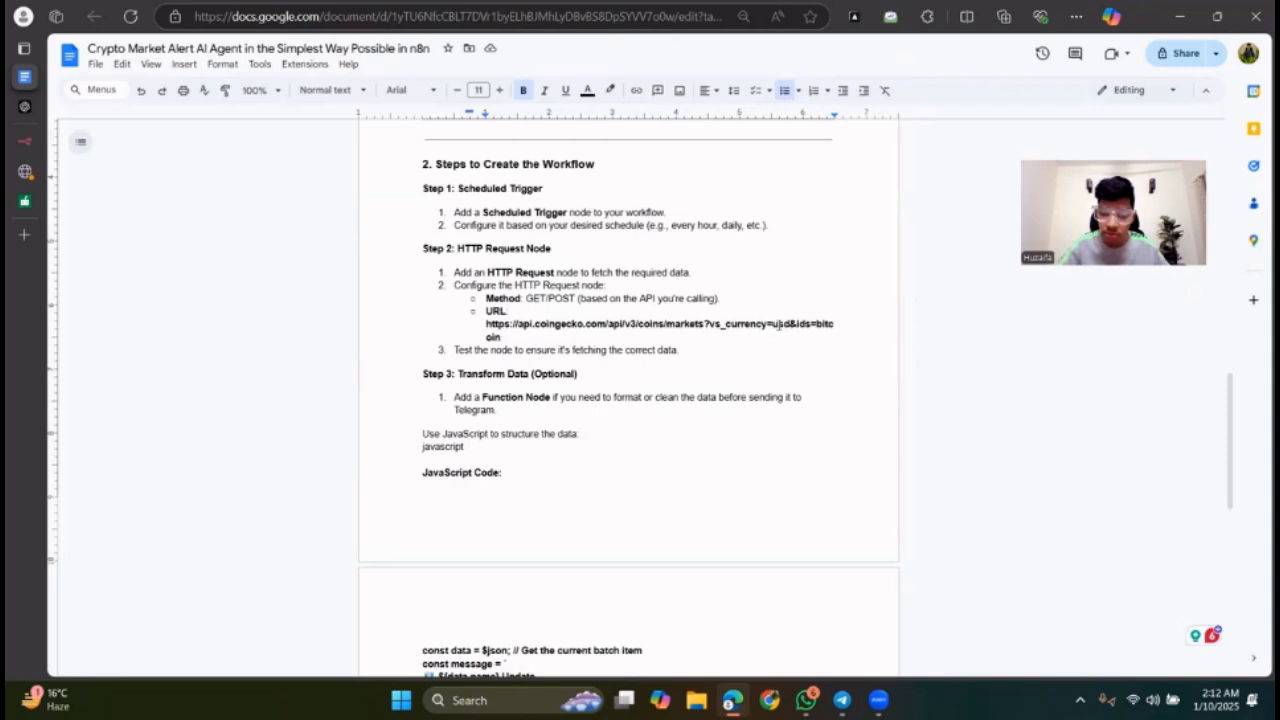
double_click(780, 323)
left_click_drag(818, 323, 825, 336)
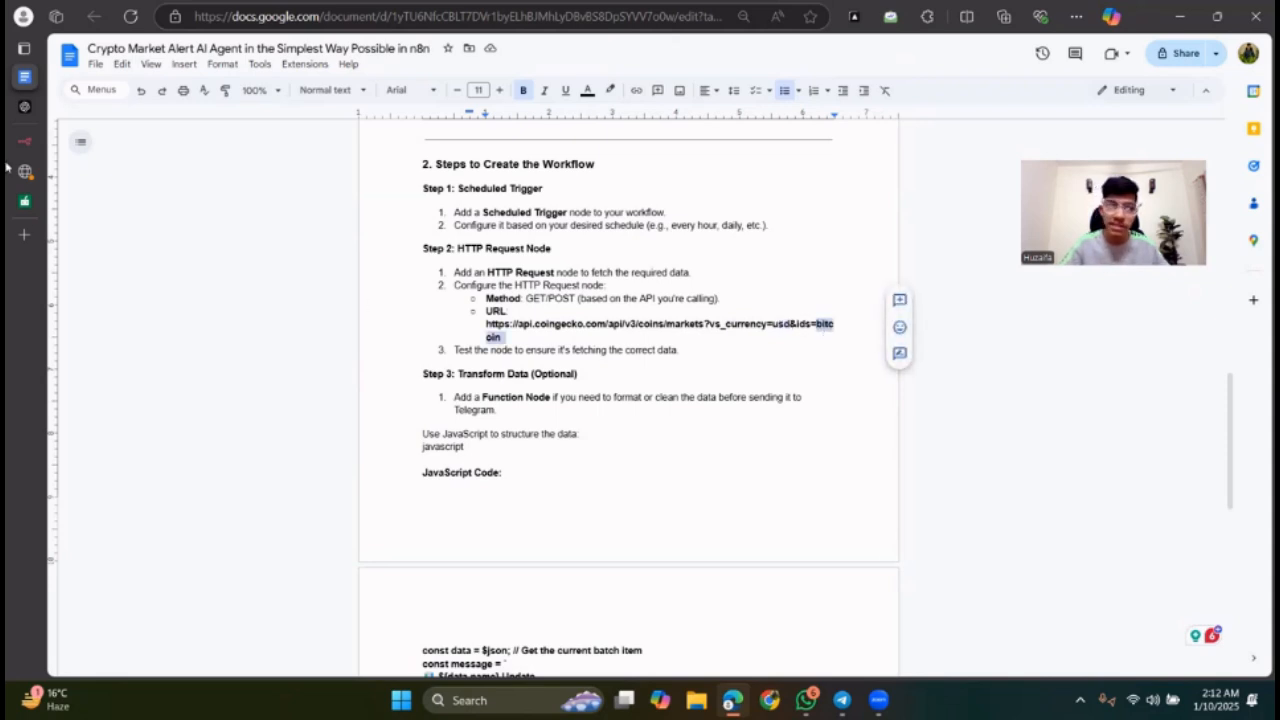
mouse_move(14, 155)
left_click(100, 140)
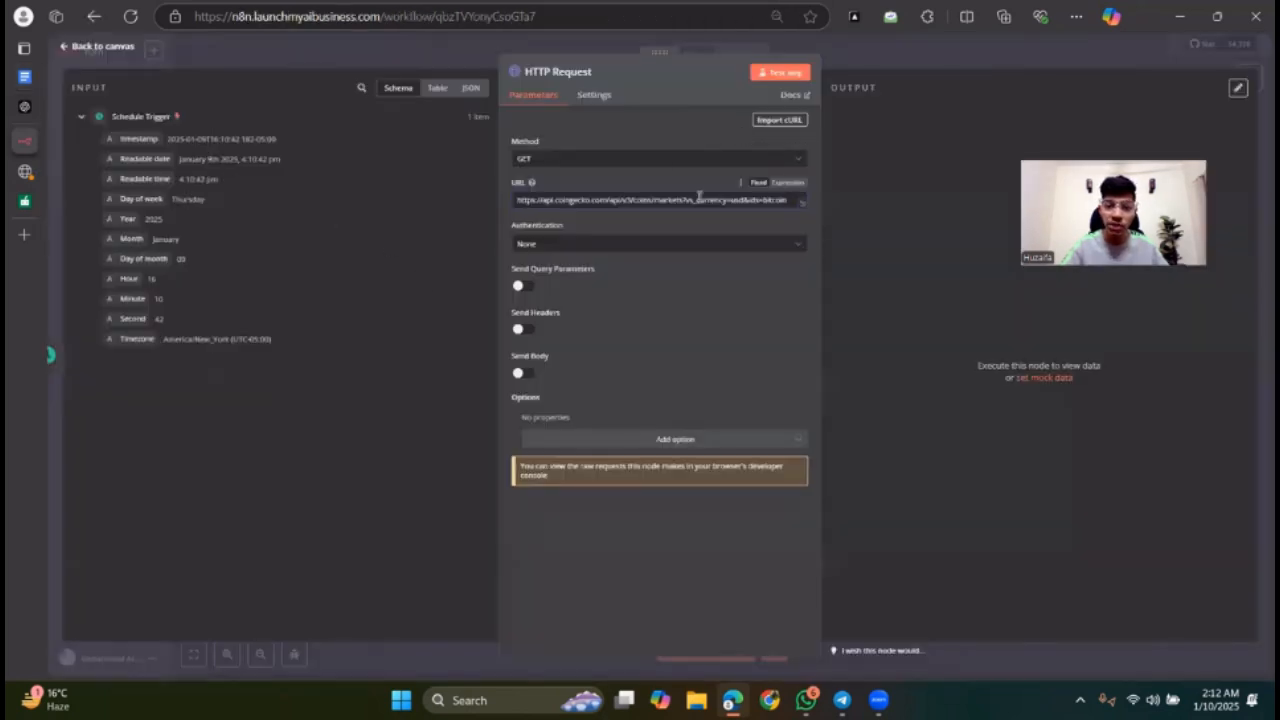
Step: Test the workflow from the canvas and open the HTTP Request node's results
left_click(100, 46)
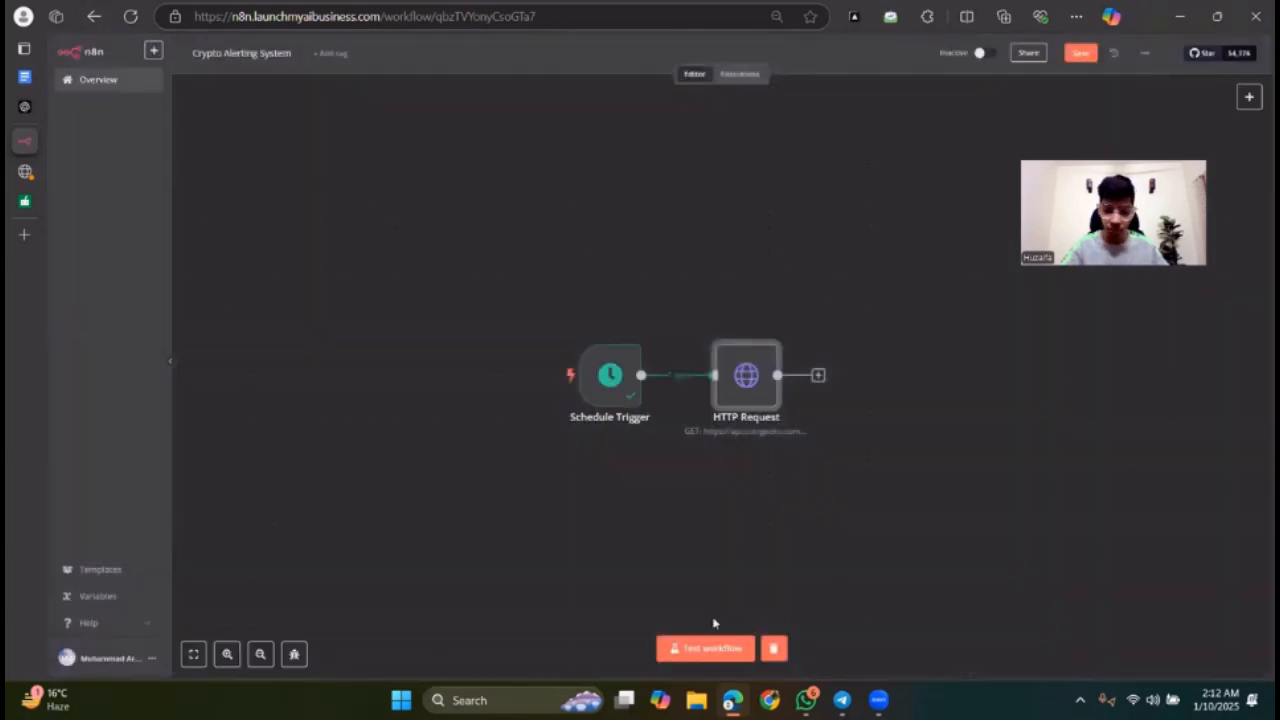
left_click(699, 650)
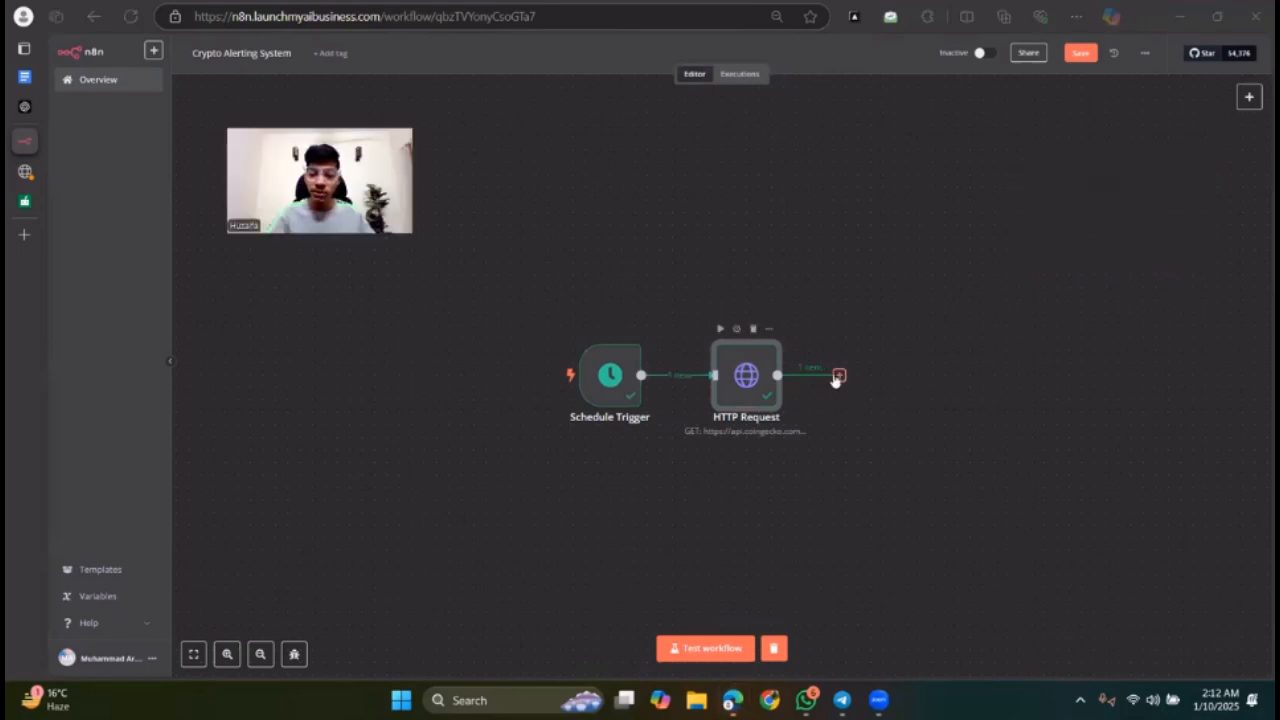
double_click(741, 380)
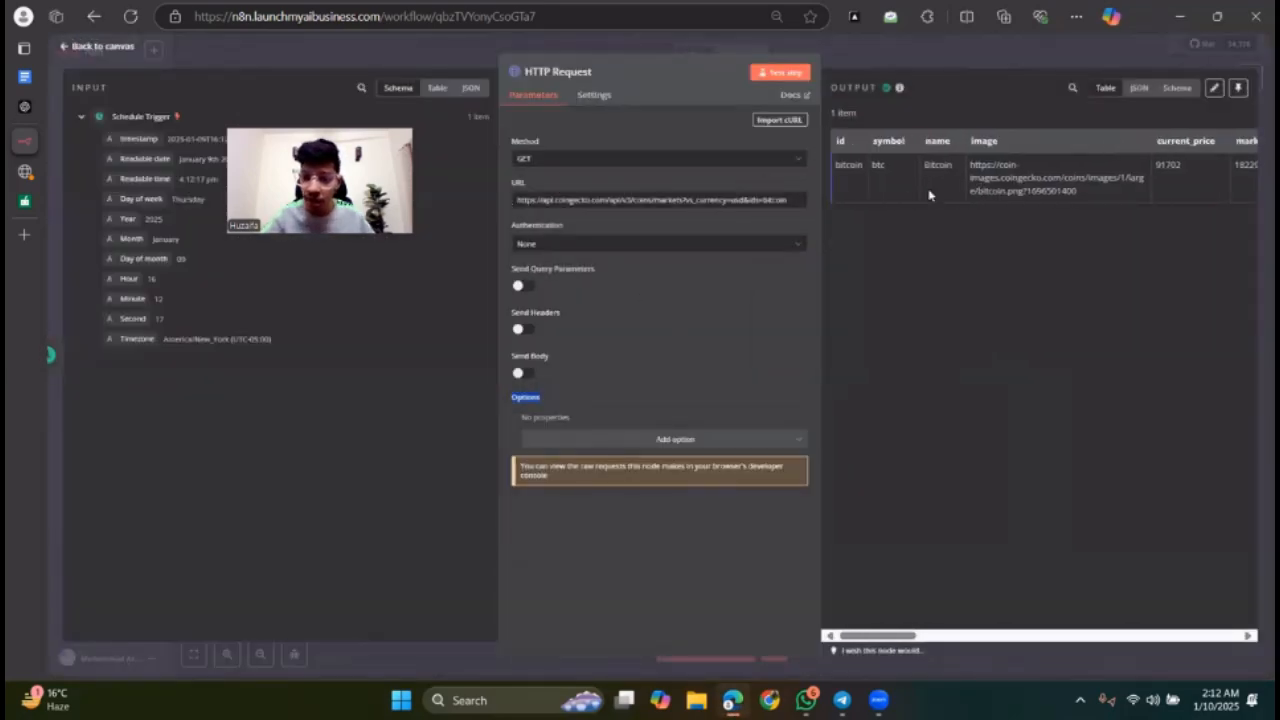
Step: Examine the Bitcoin market fields across the HTTP Request node's output table, from current_price through last_updated, and return to the canvas
scroll(929, 188, "right", 5)
scroll(929, 190, "right", 5)
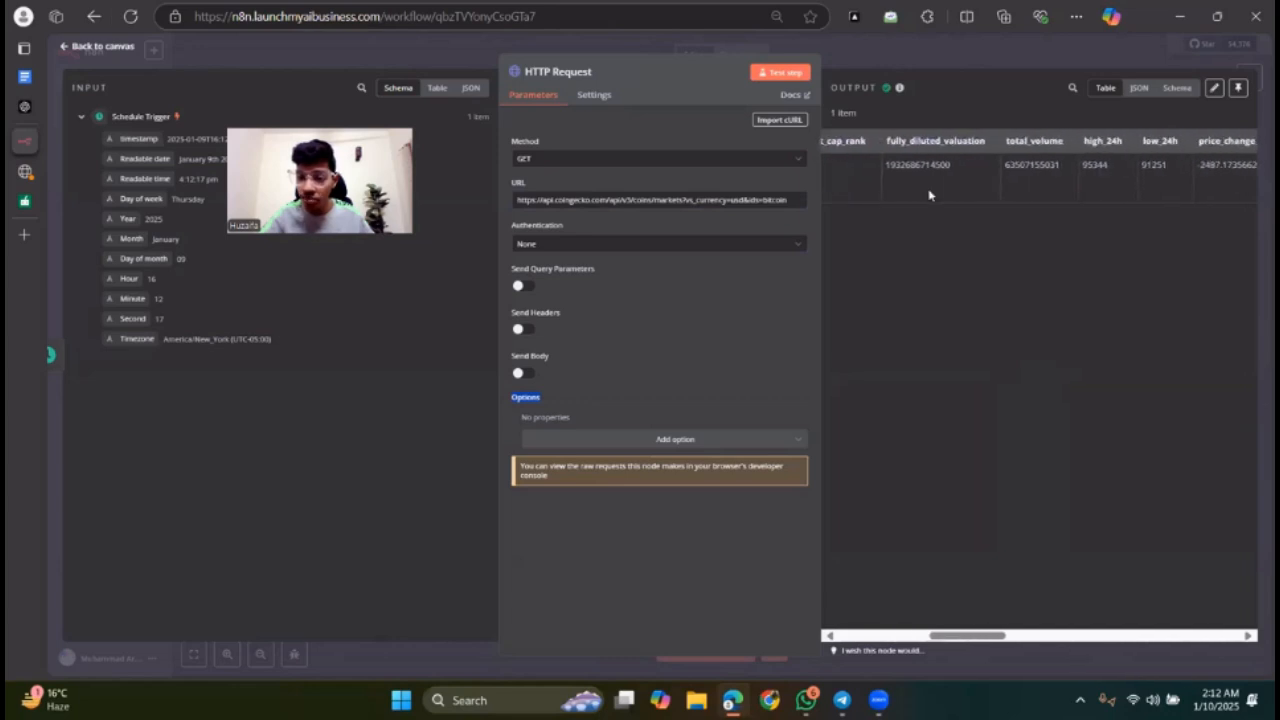
scroll(929, 195, "right", 2)
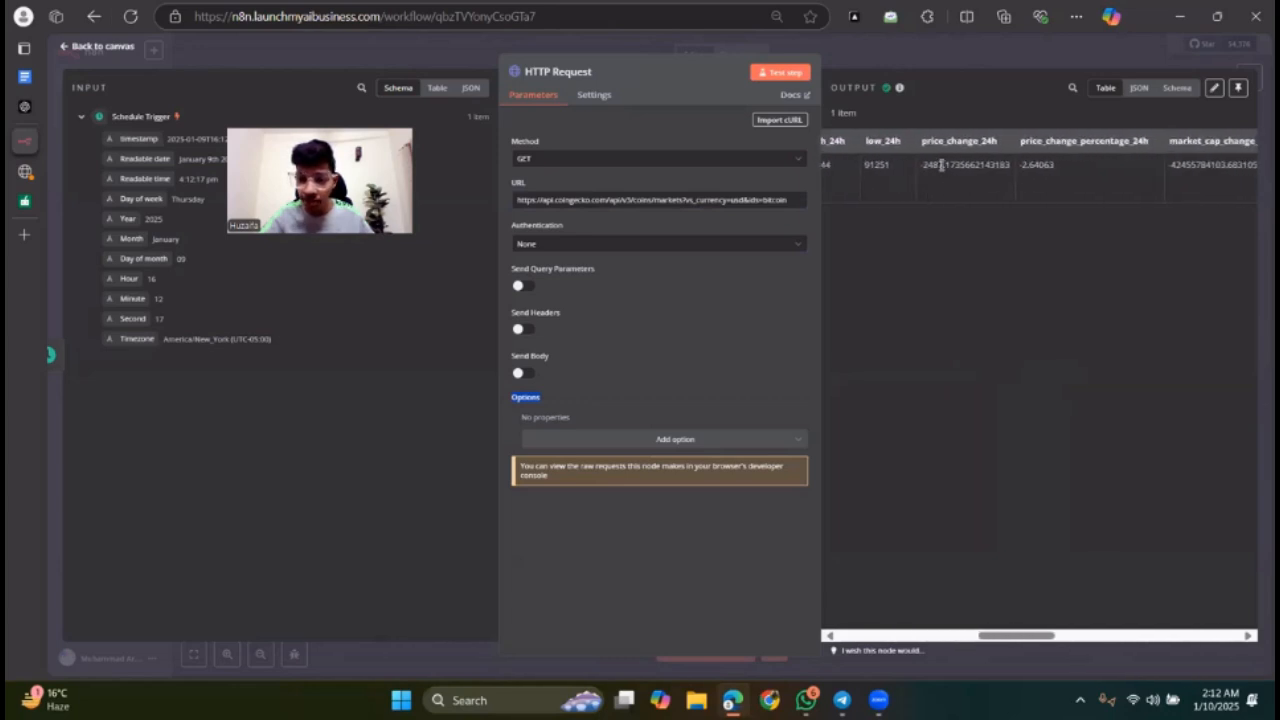
scroll(940, 170, "right", 4)
scroll(940, 168, "right", 10)
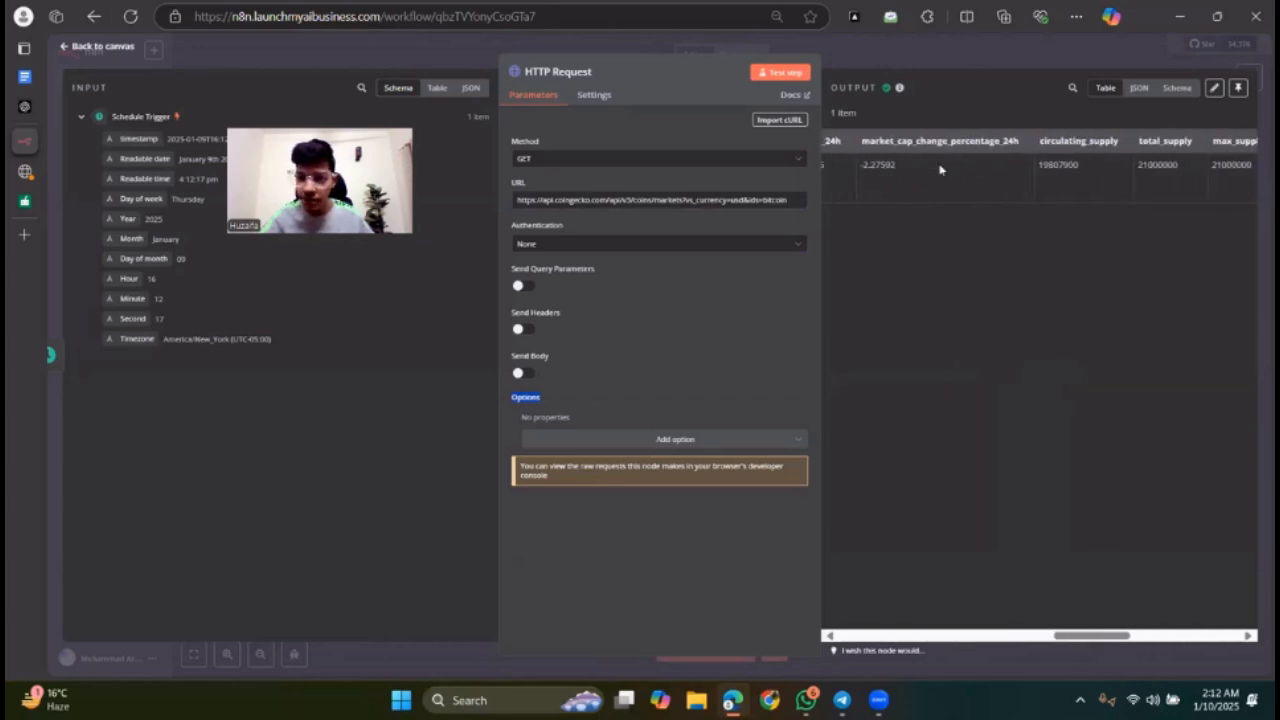
scroll(940, 168, "right", 2)
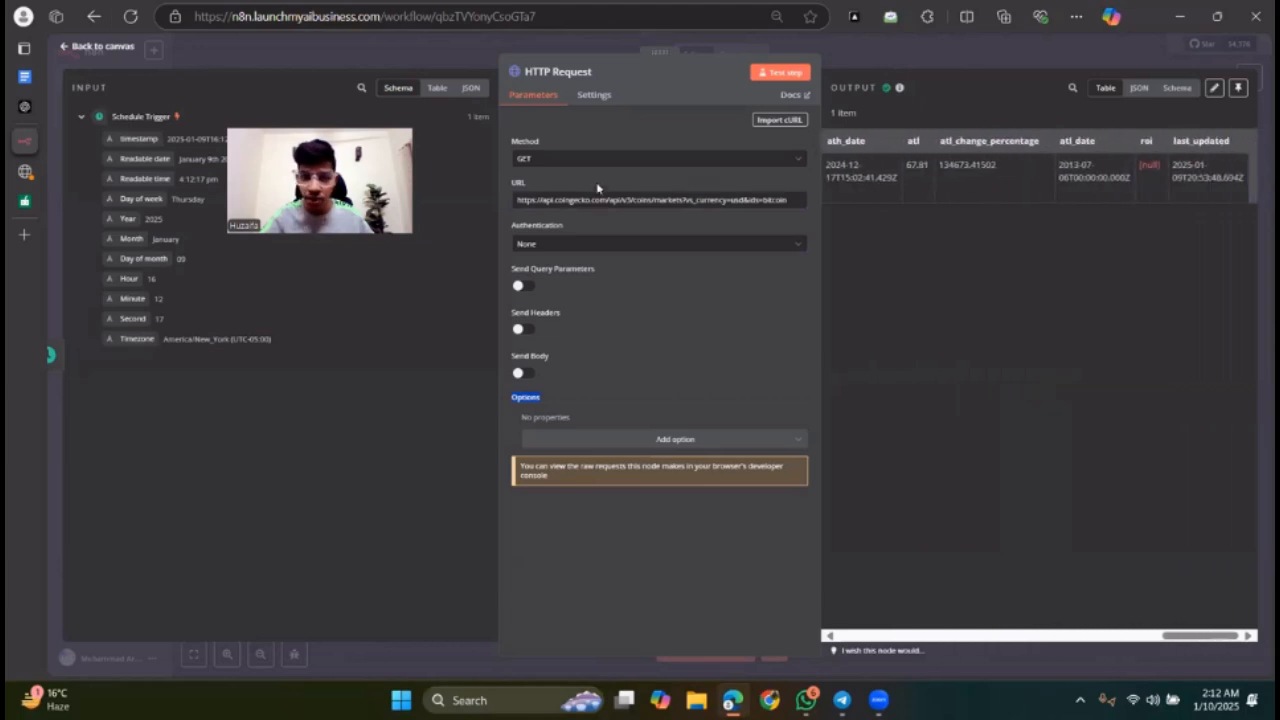
left_click_drag(359, 181, 1195, 384)
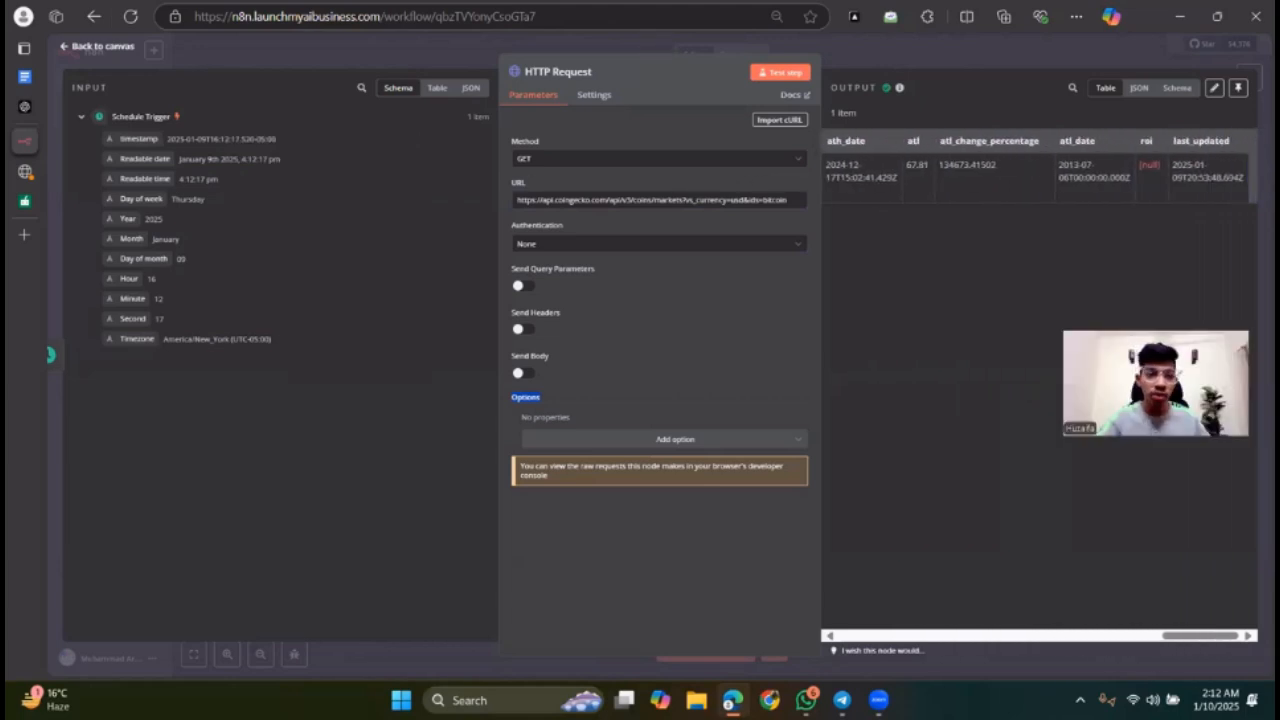
left_click(100, 48)
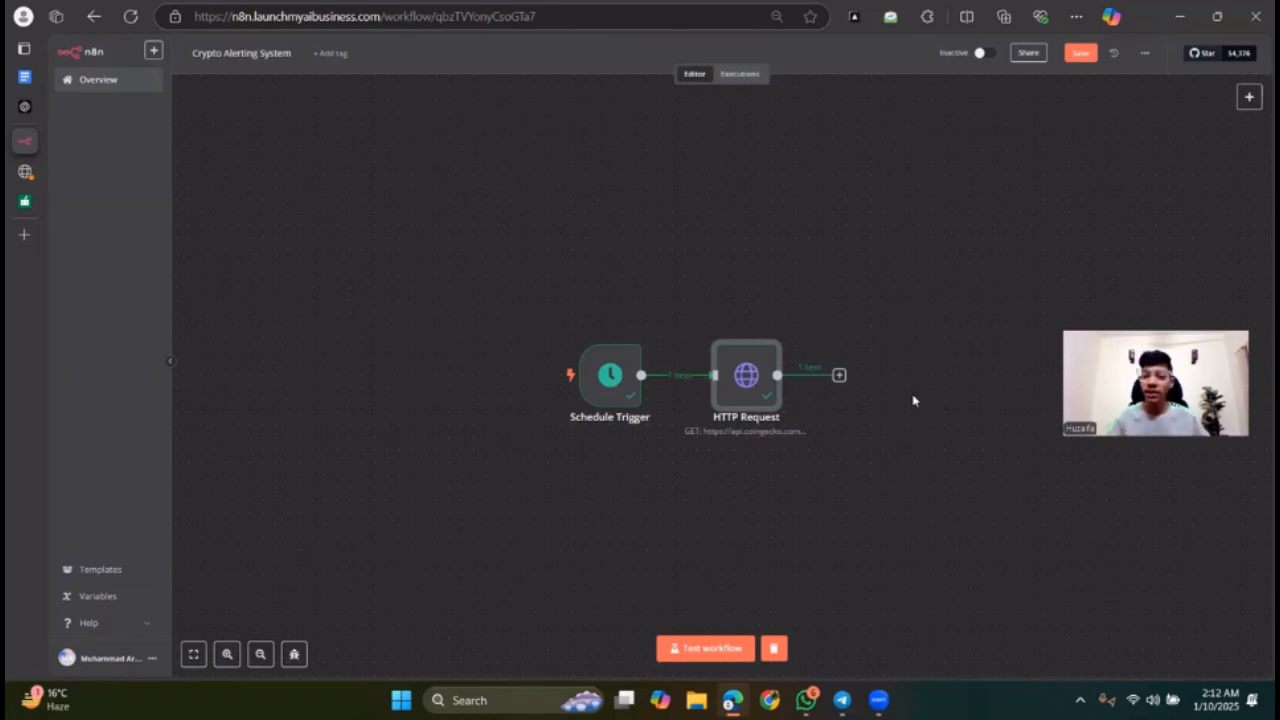
Step: Add a Code node after the HTTP Request node and clear its default JavaScript
left_click(839, 376)
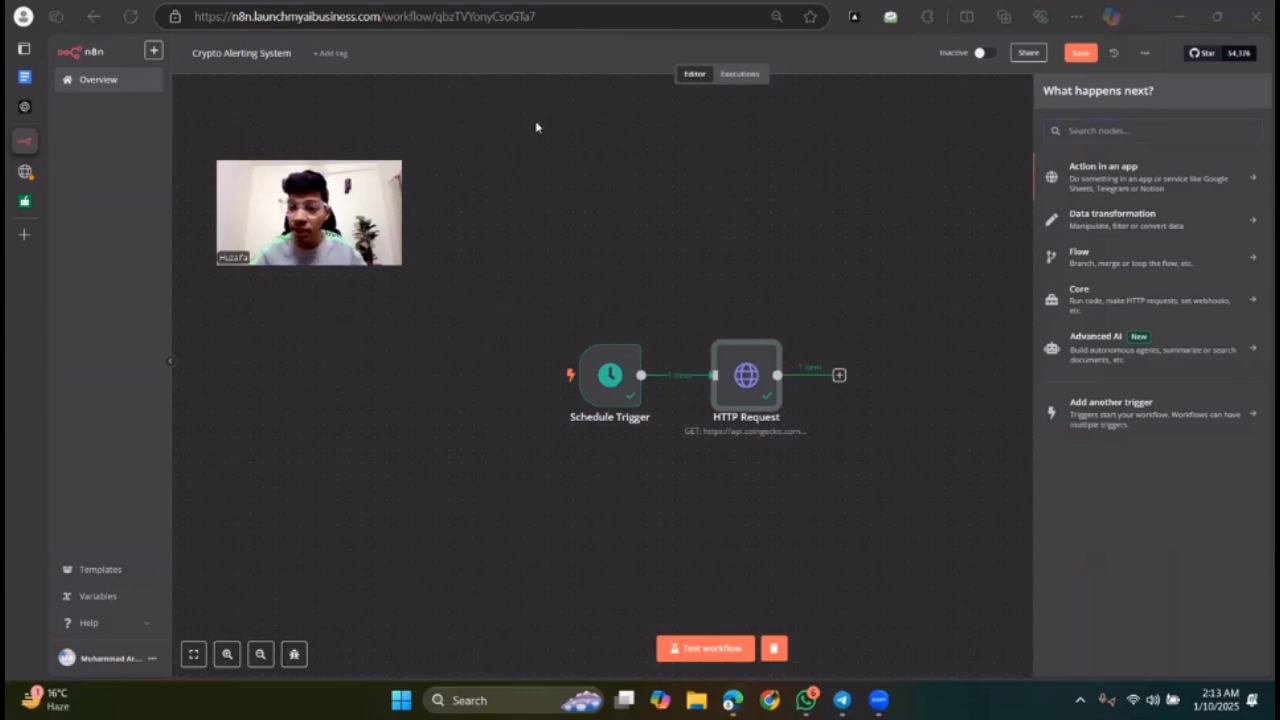
left_click(1110, 129)
type("code")
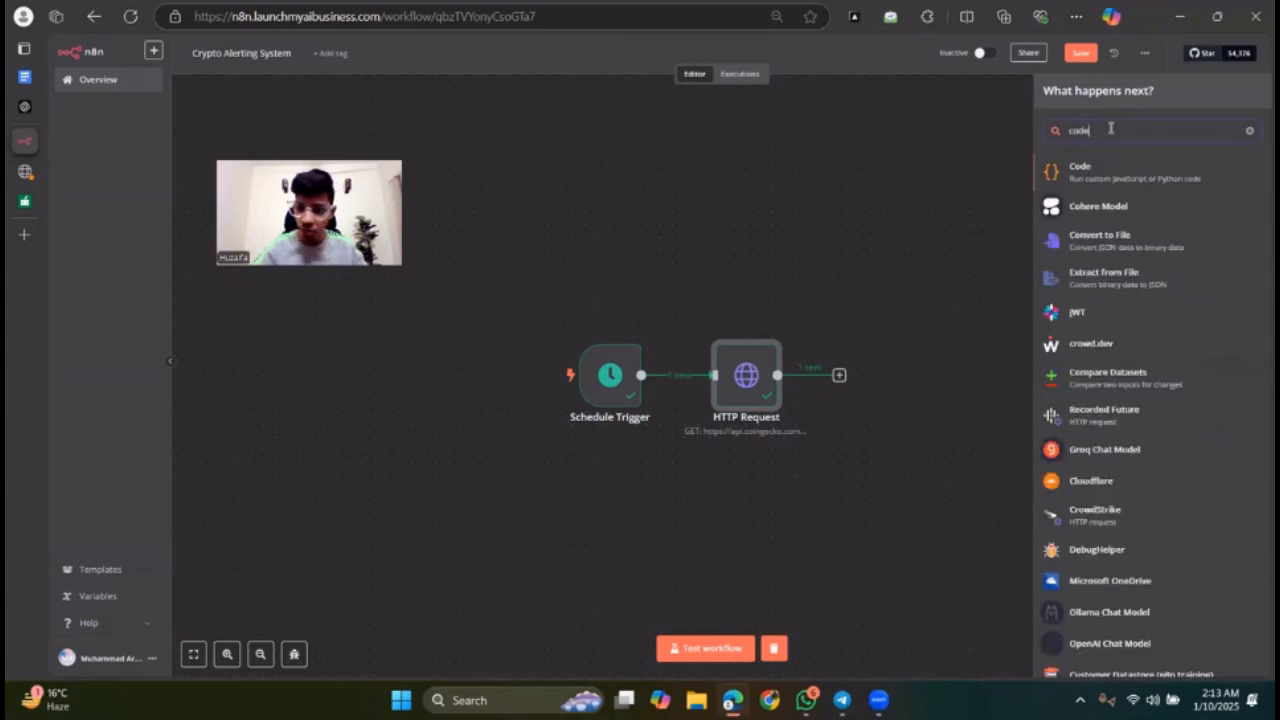
left_click(1084, 177)
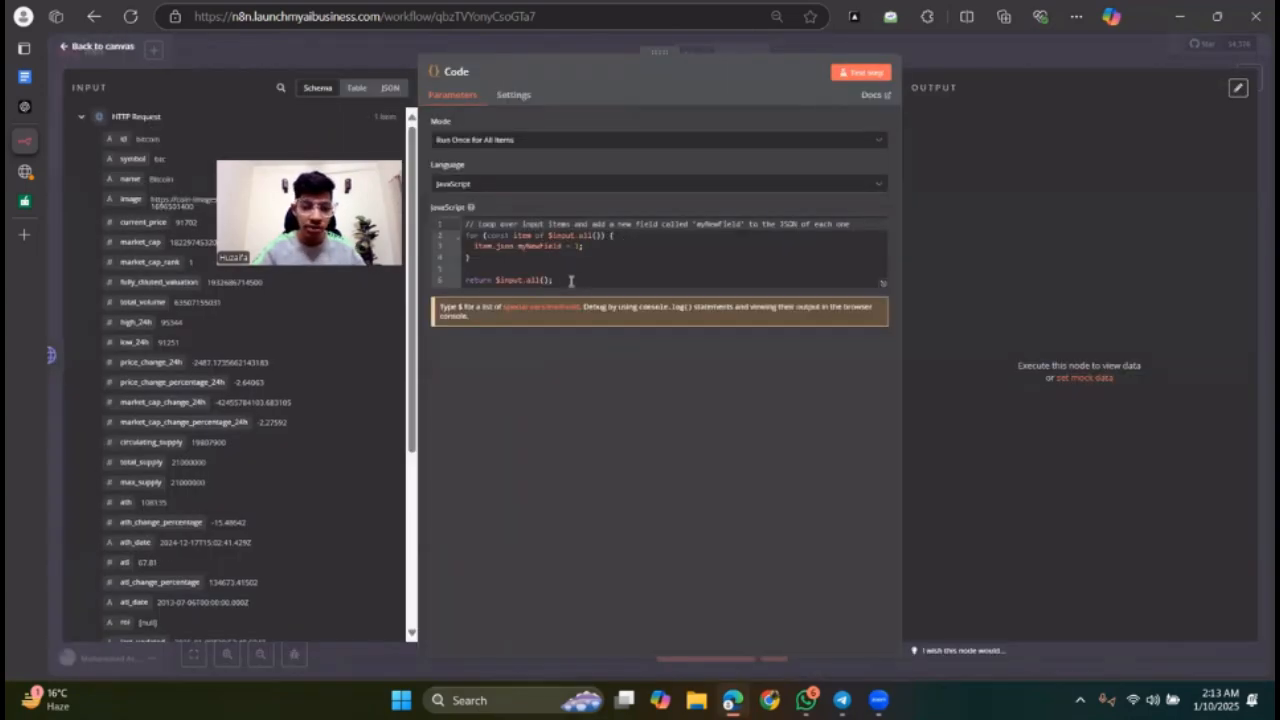
left_click_drag(572, 282, 447, 215)
key("BackSpace")
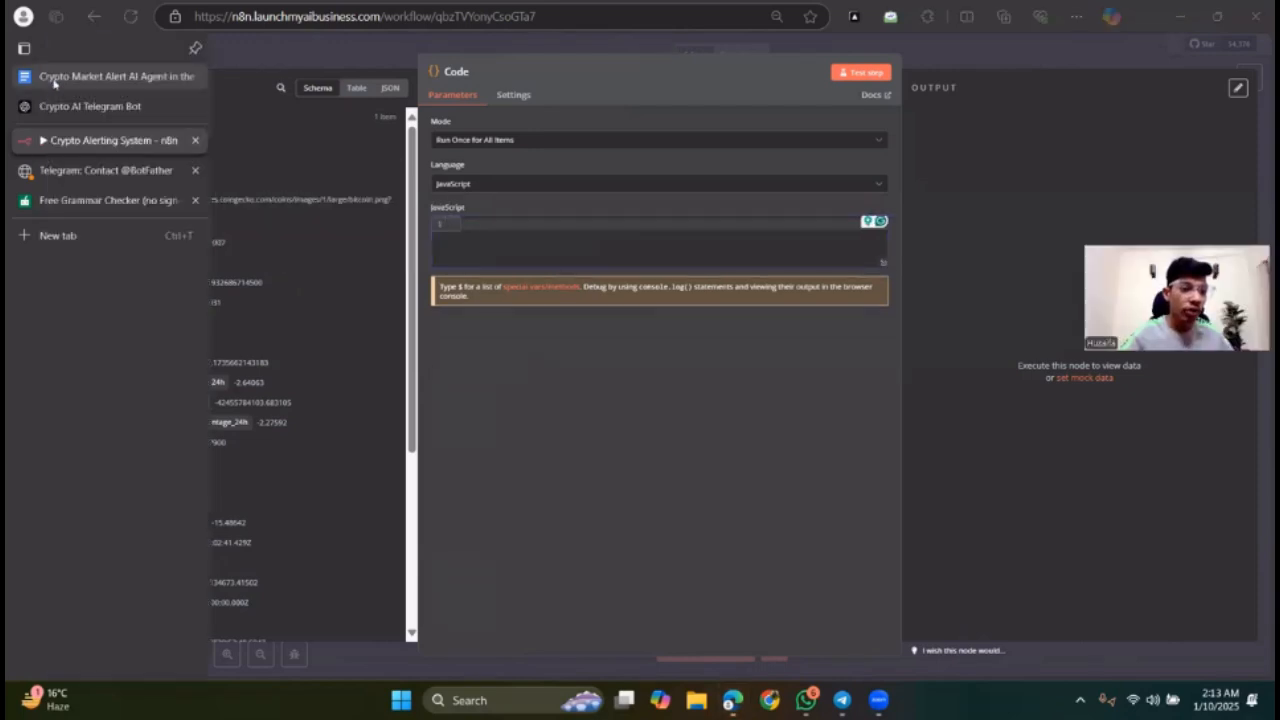
Step: Switch to the Crypto Market Alert guide in Google Docs and copy the full message-formatting script under JavaScript Code
left_click(40, 77)
scroll(553, 393, "down", 5)
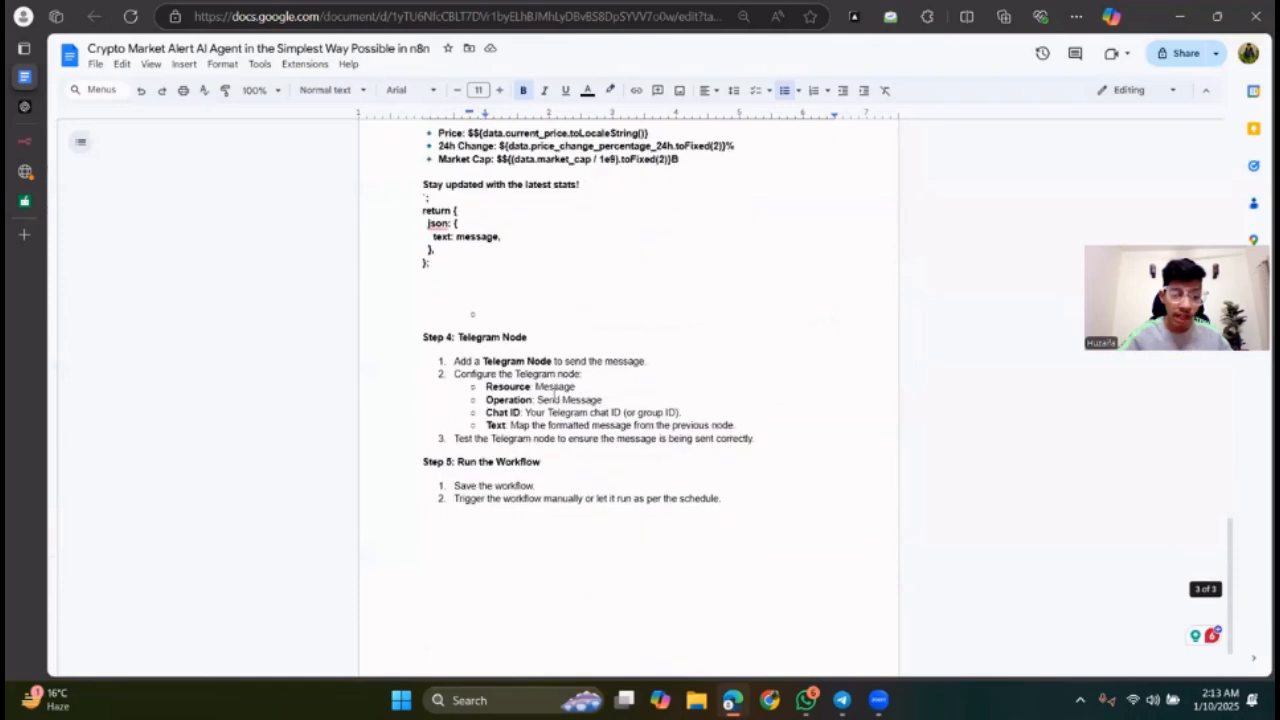
scroll(532, 349, "up", 1)
scroll(450, 266, "up", 3)
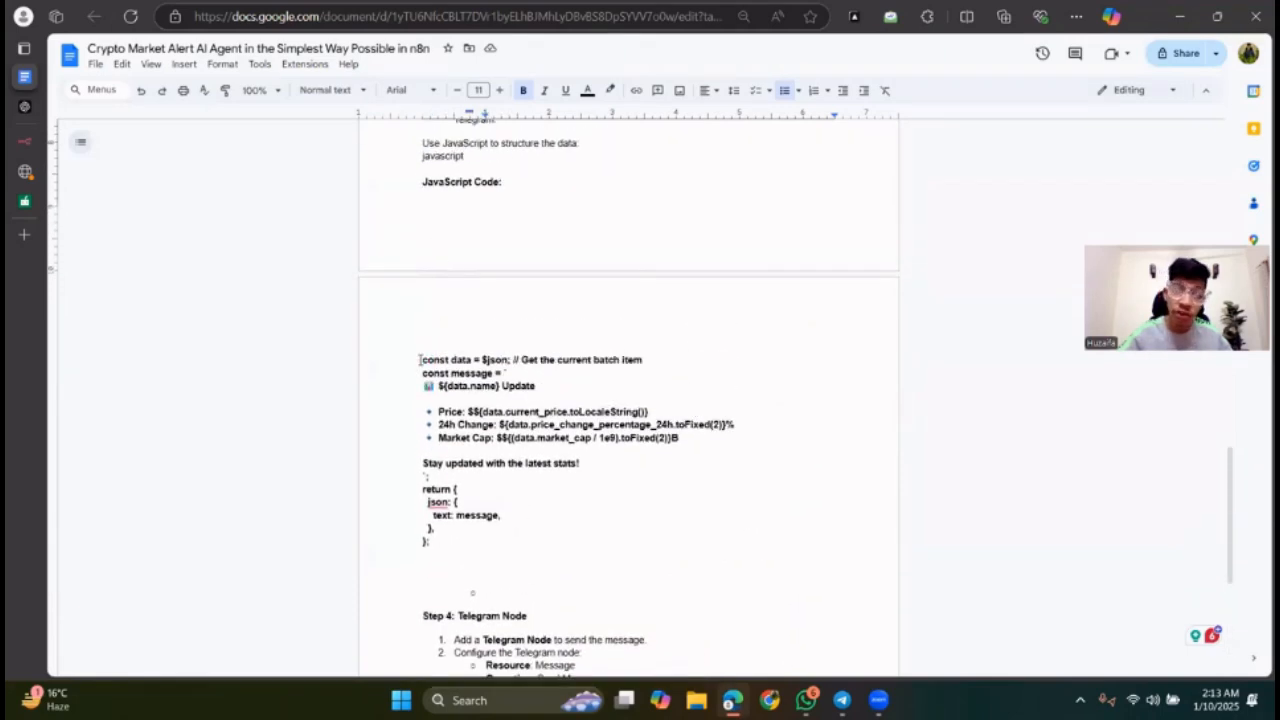
left_click_drag(422, 360, 467, 541)
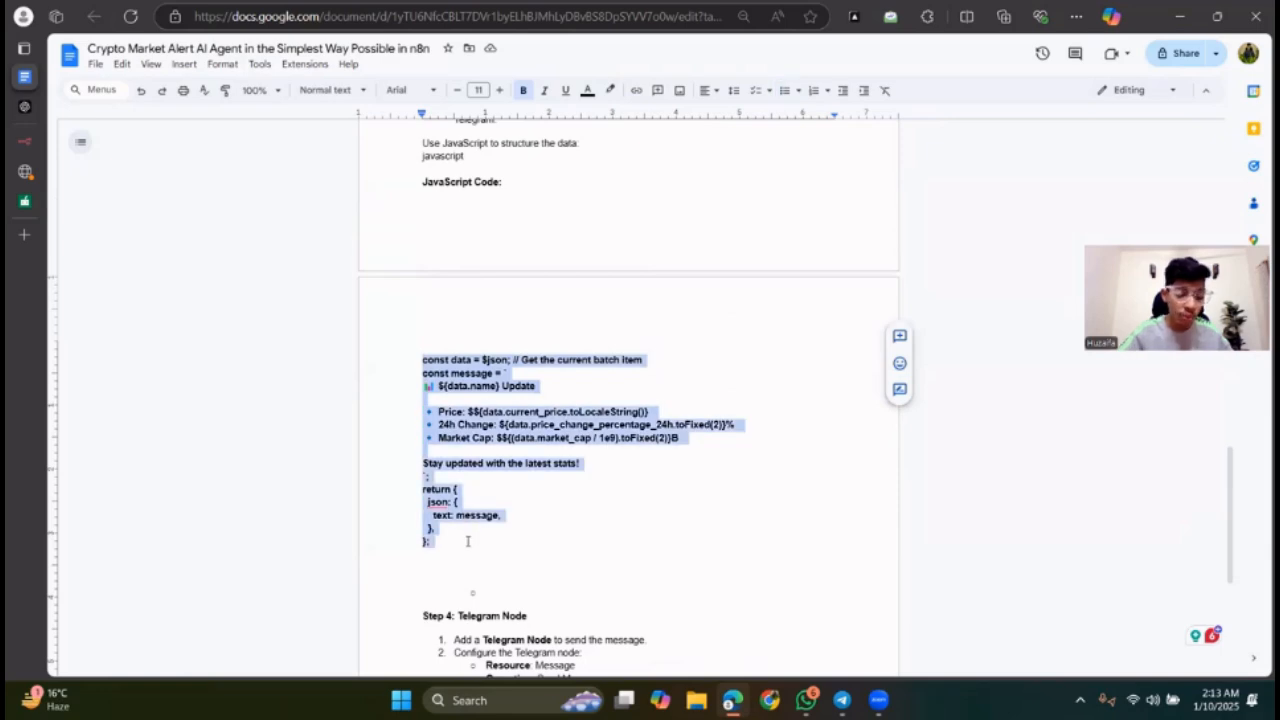
Step: Return to n8n and paste the guide's script, from const data = $json to the closing return block, into the Code node
scroll(467, 541, "up", 15)
scroll(450, 480, "down", 3)
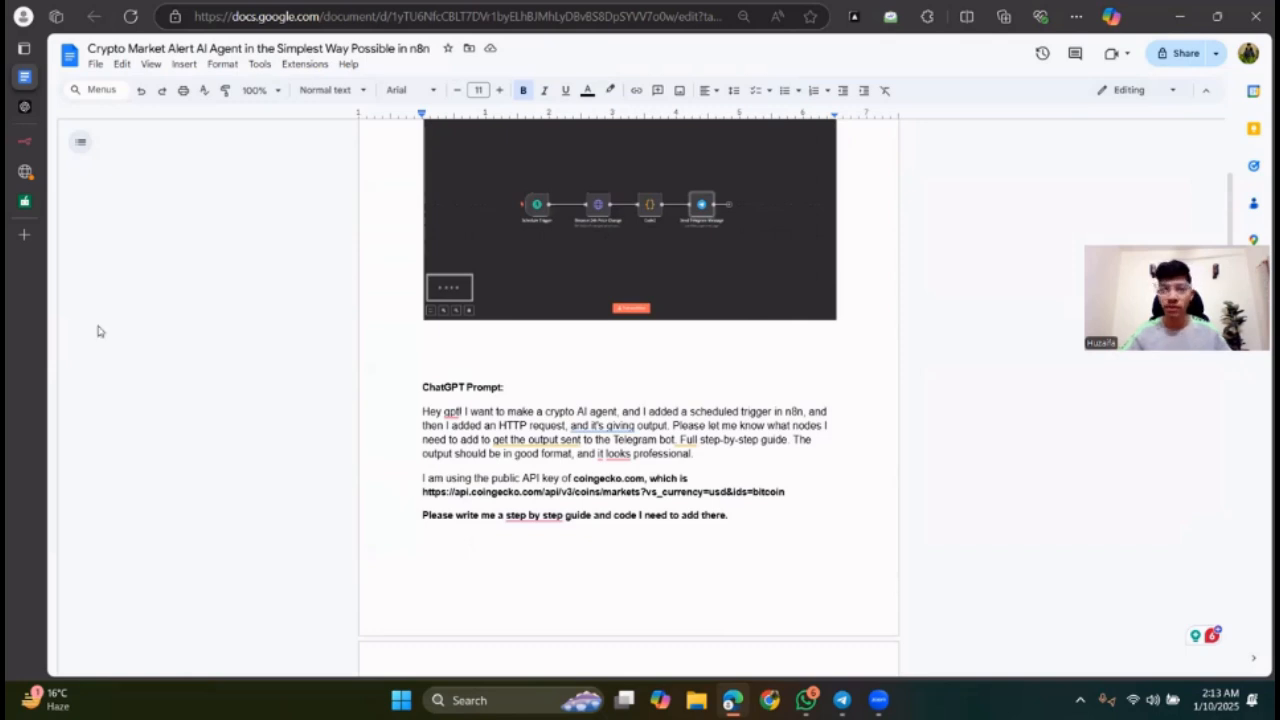
mouse_move(8, 222)
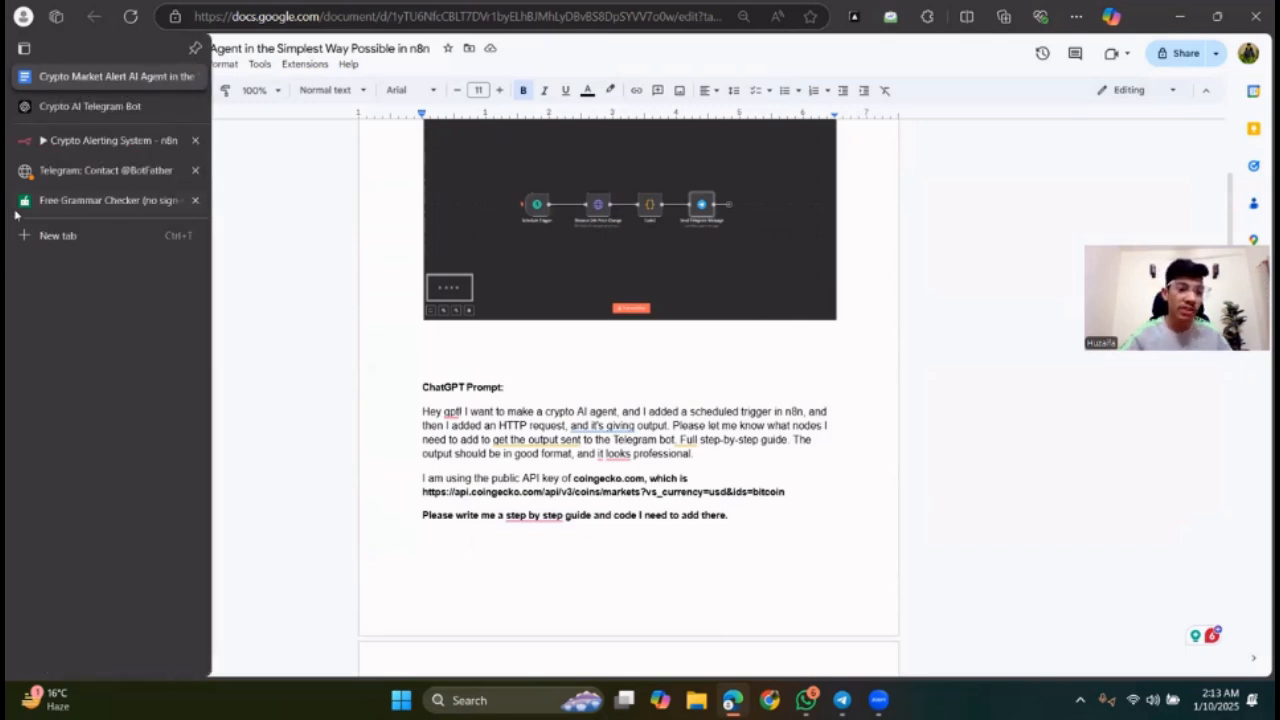
left_click(89, 140)
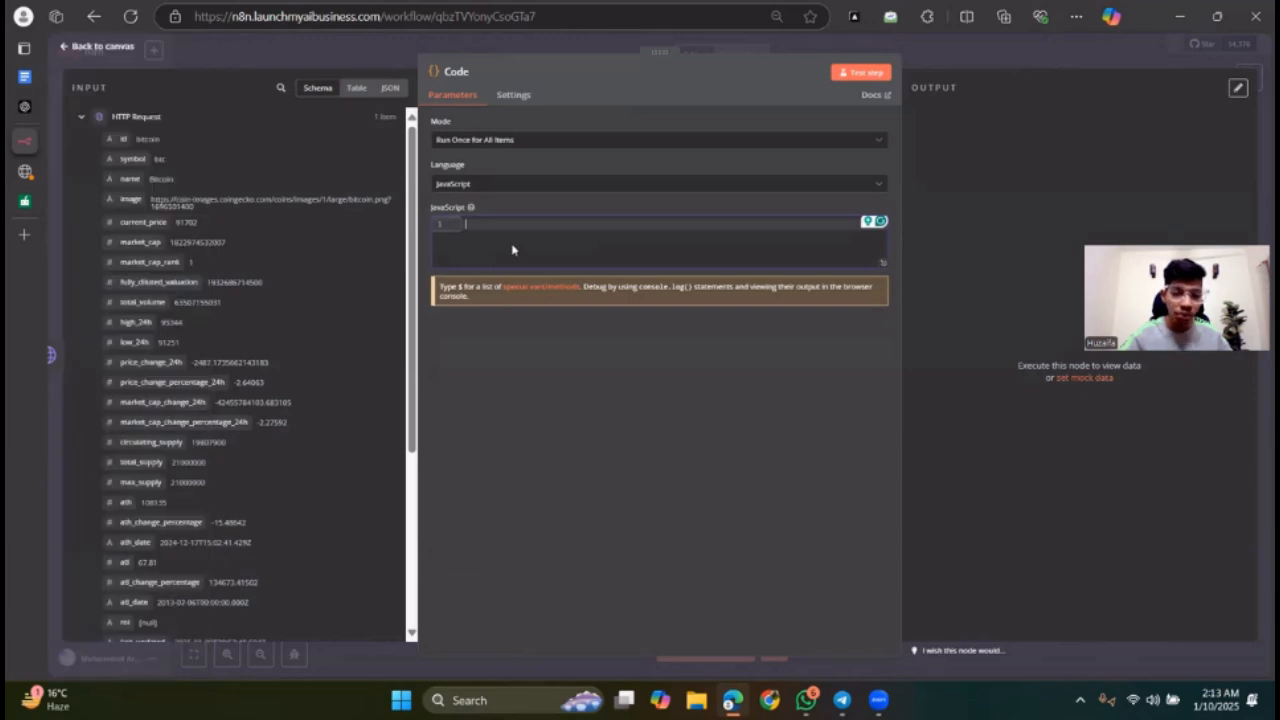
type("const data = $json; // Get the current batch item const message = ` 📊 ${data.name} Update  💰 Price: $${data.current_price.toLocaleString()} 📈 24h Change: ${data.price_change_percentage_24h.toFixed(2)}% 💎 Market Cap: $${(data.market_cap / 1e9).toFixed(2)}B  Stay updated with the latest stats! `; return [   json: {     text: message,   }, ];")
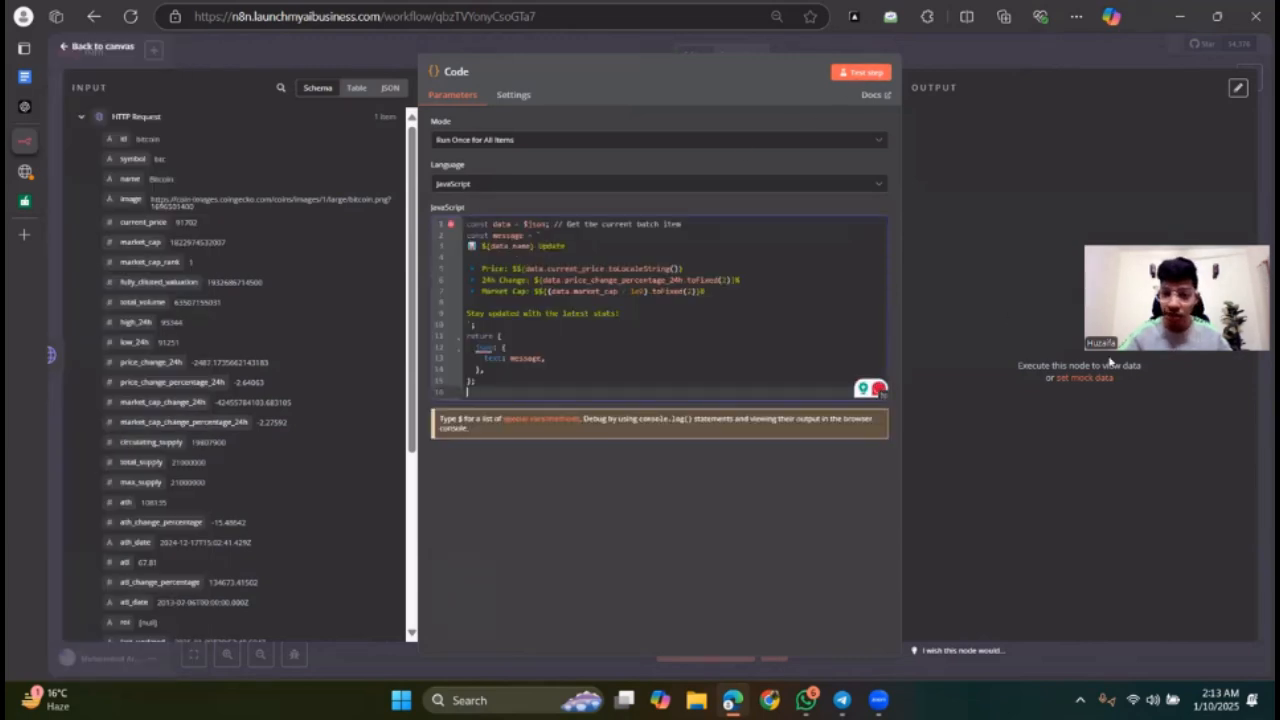
Step: Test the Code node, check the formatted Bitcoin Update text in its output, and return to the canvas
left_click(860, 72)
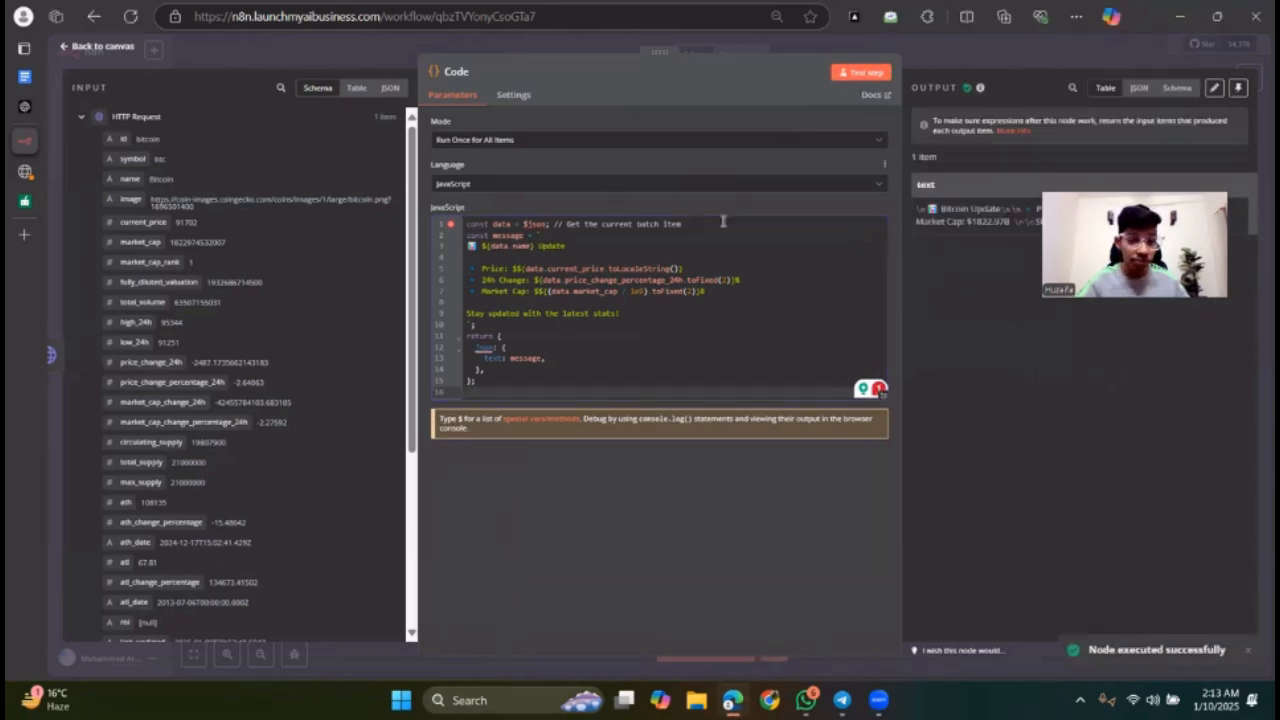
left_click_drag(1159, 204, 1137, 310)
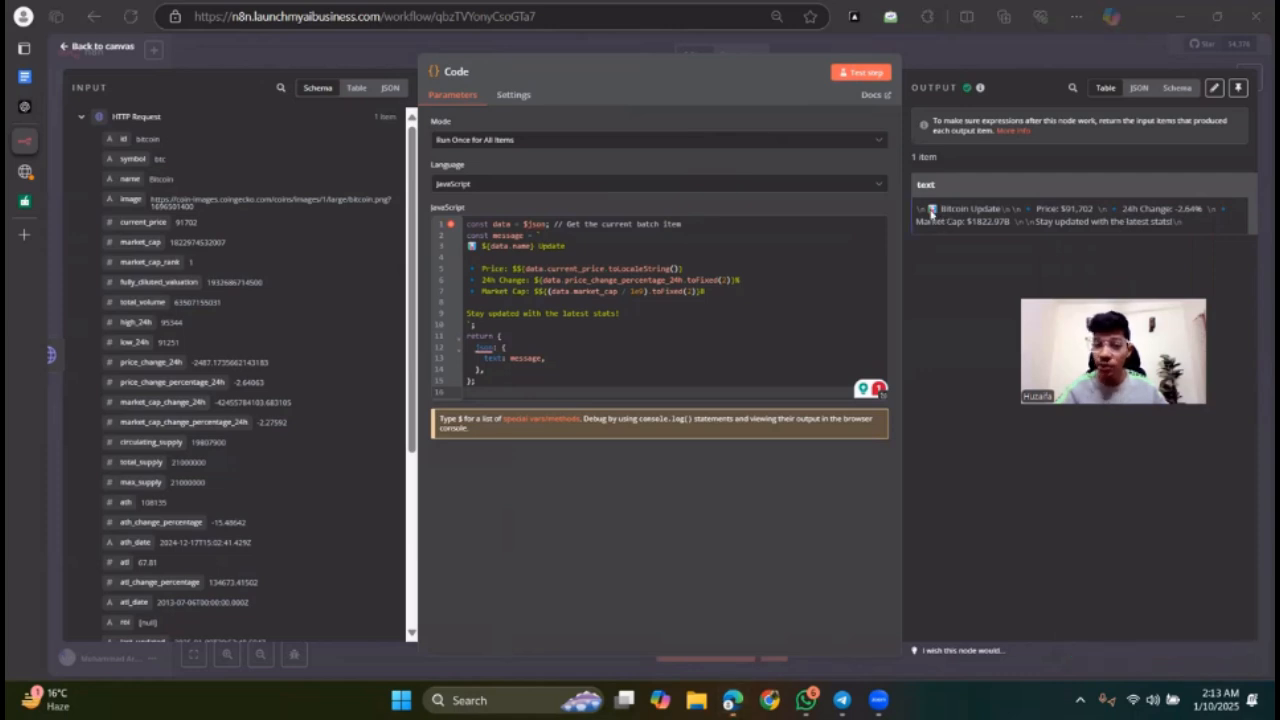
left_click_drag(933, 211, 1003, 213)
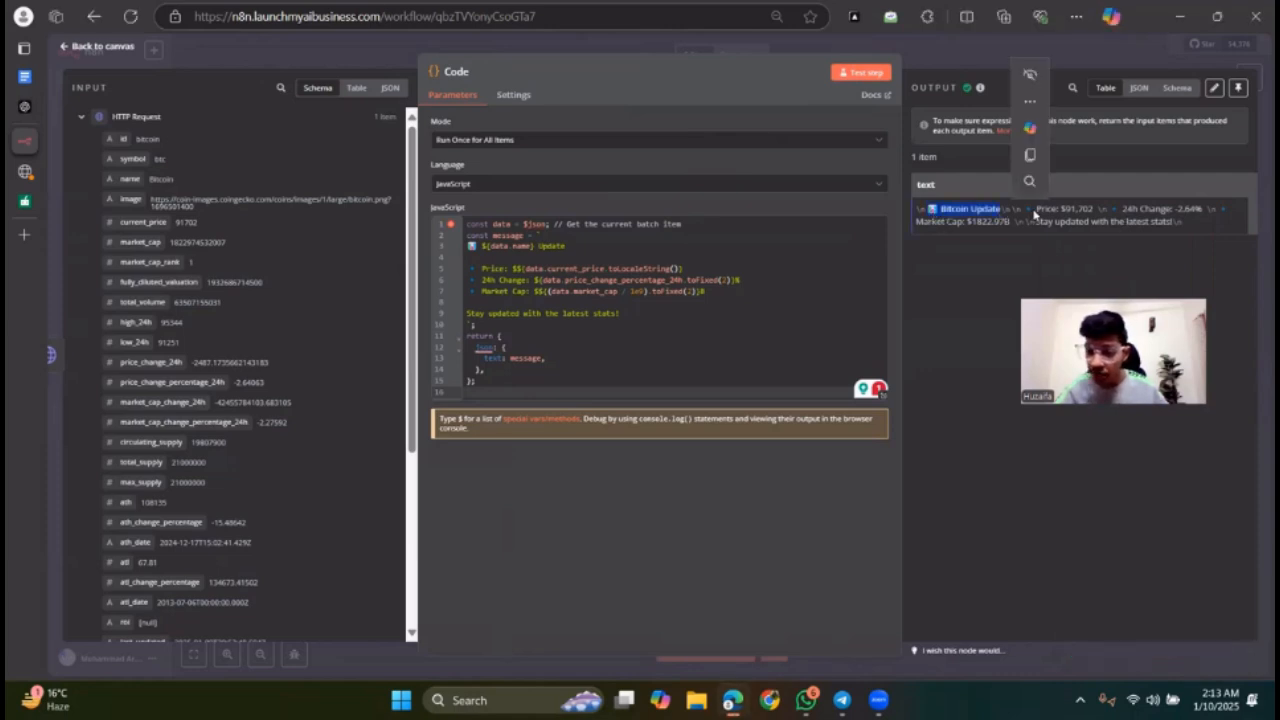
left_click(1039, 222)
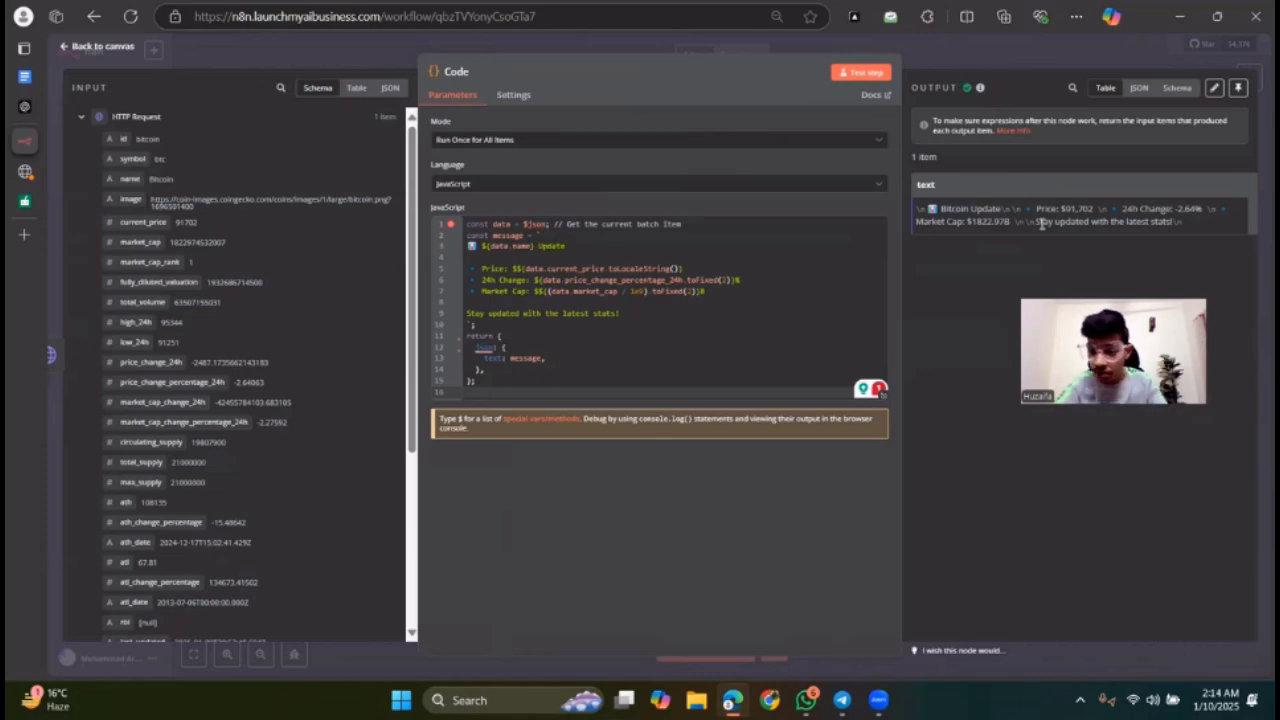
left_click(98, 46)
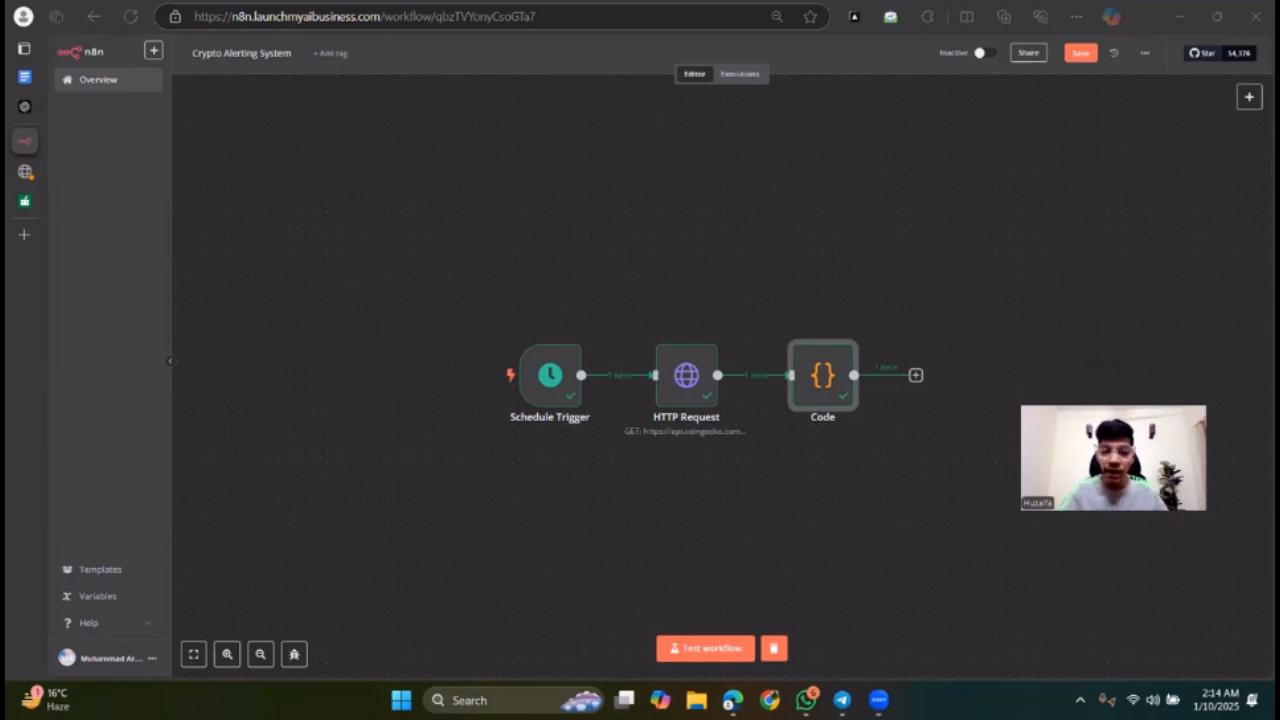
Step: Add a Telegram node with the Send a text message action after the Code node
left_click(915, 377)
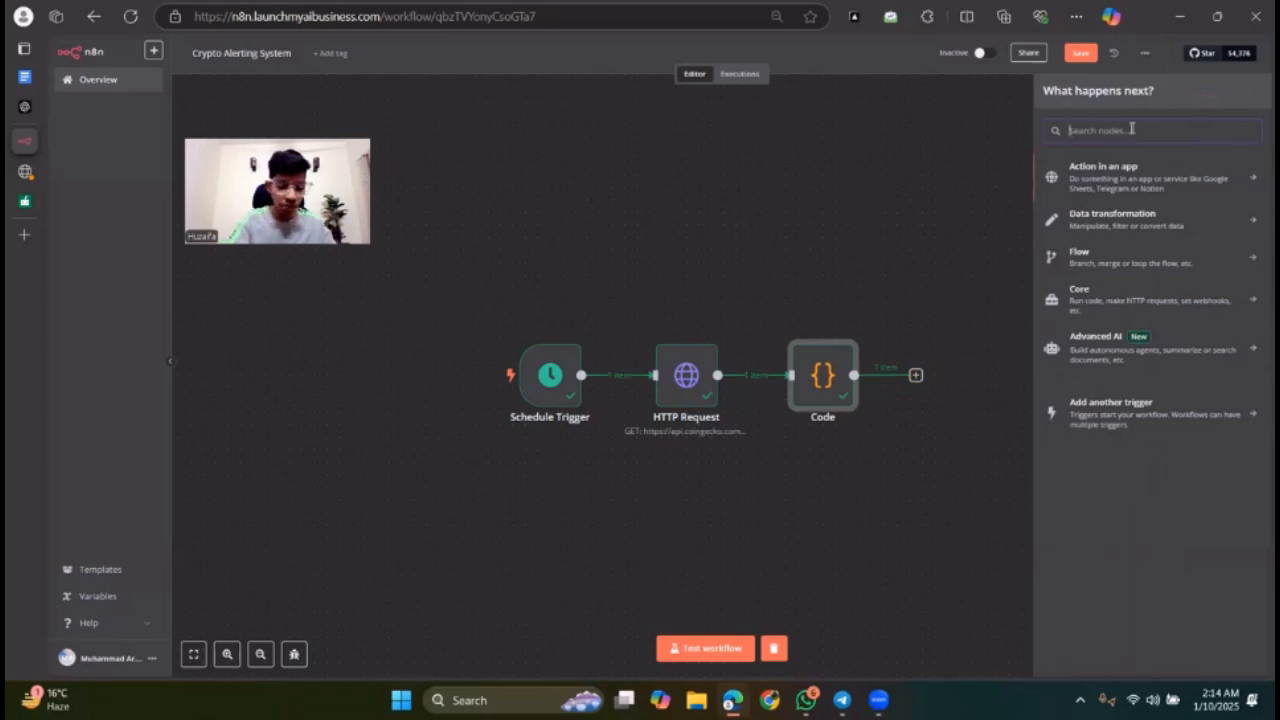
type("tele")
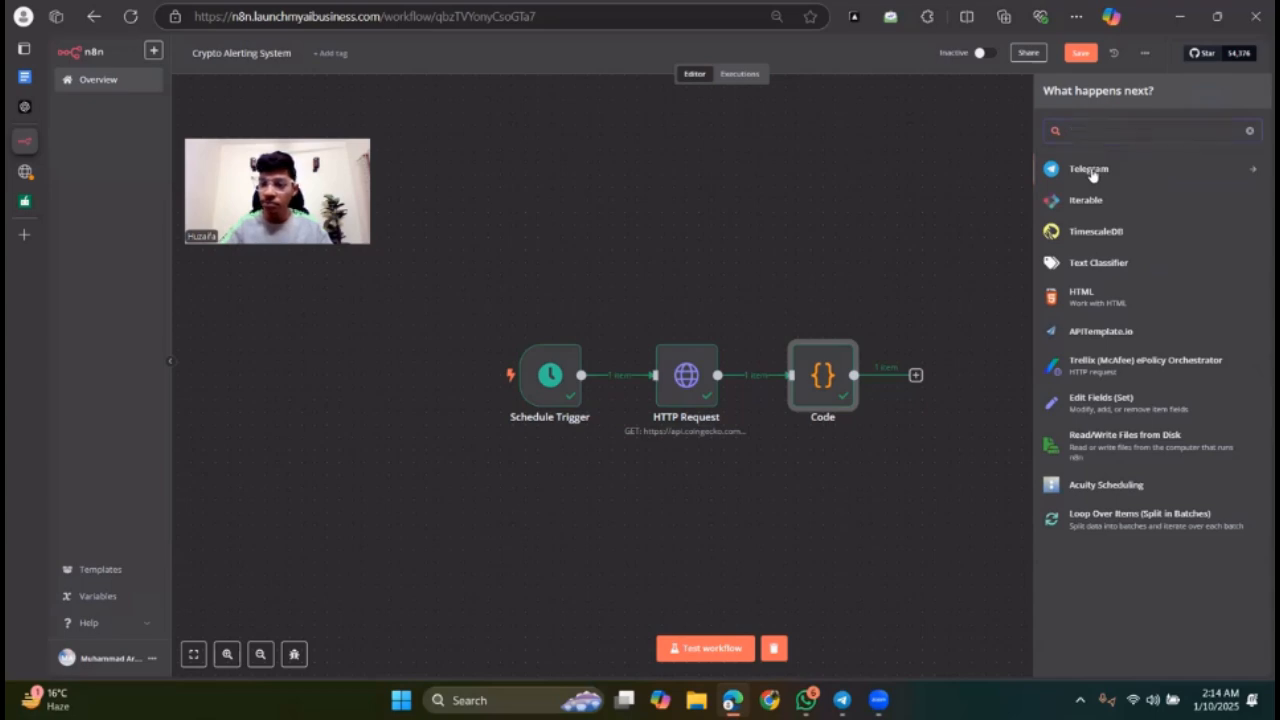
left_click(1090, 170)
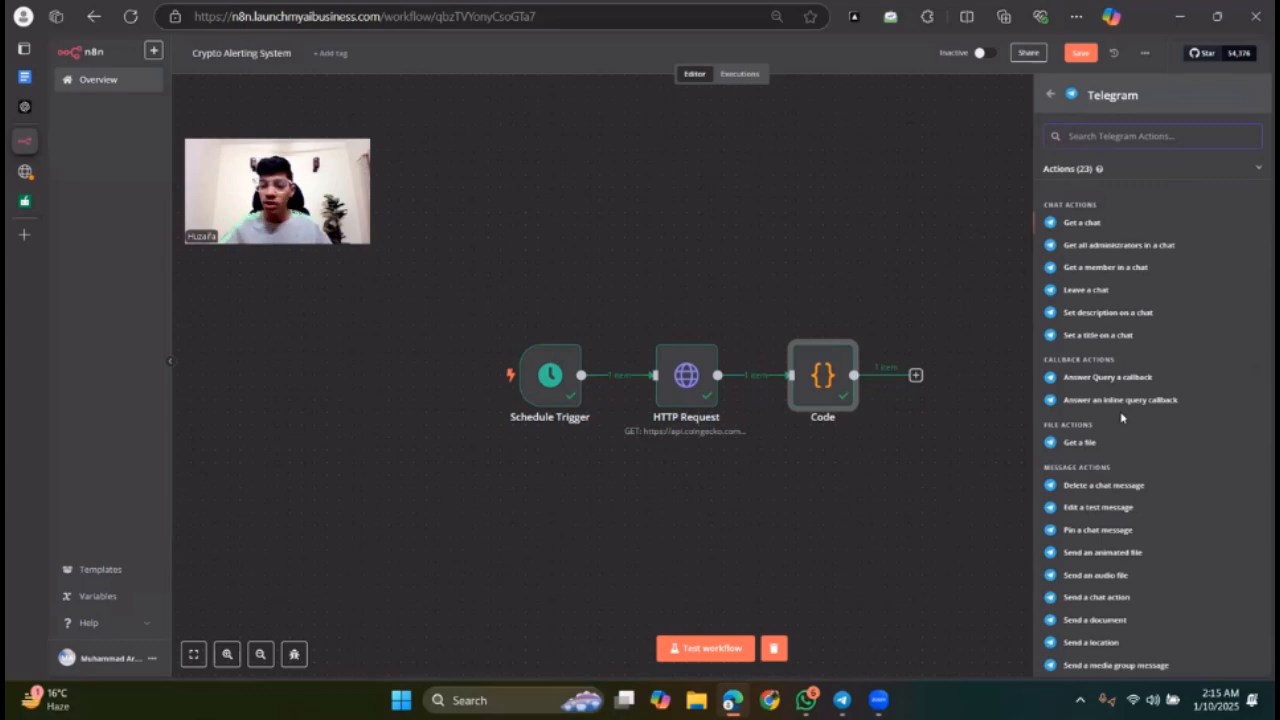
scroll(1148, 399, "down", 4)
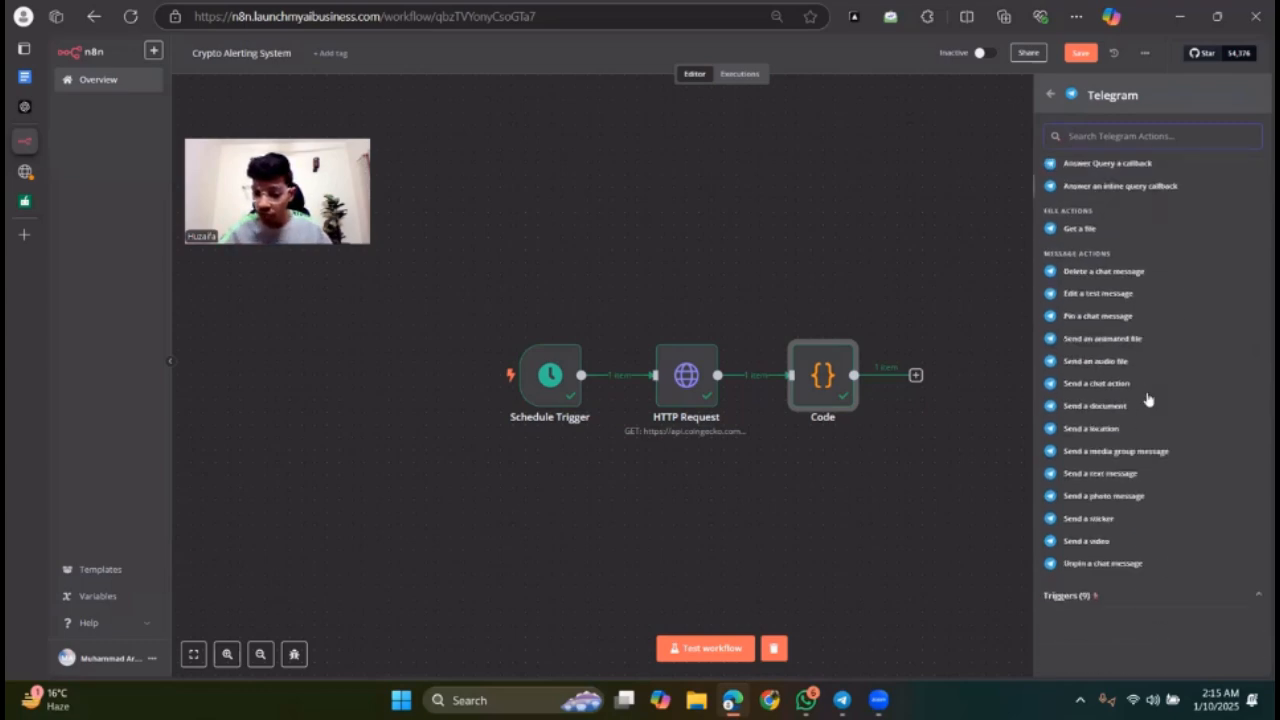
left_click(1100, 476)
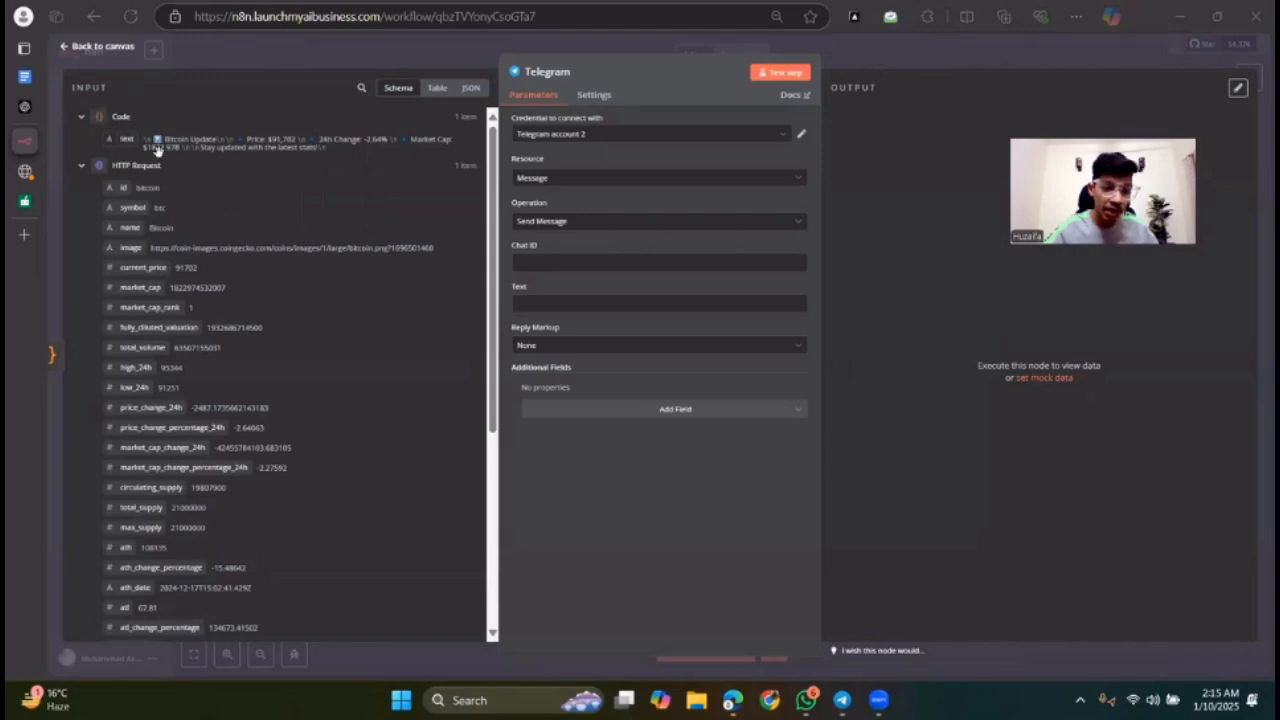
Step: Map the Code node's text output to the Telegram message Text as {{ $json.text }} and review the message preview
left_click_drag(120, 140, 548, 304)
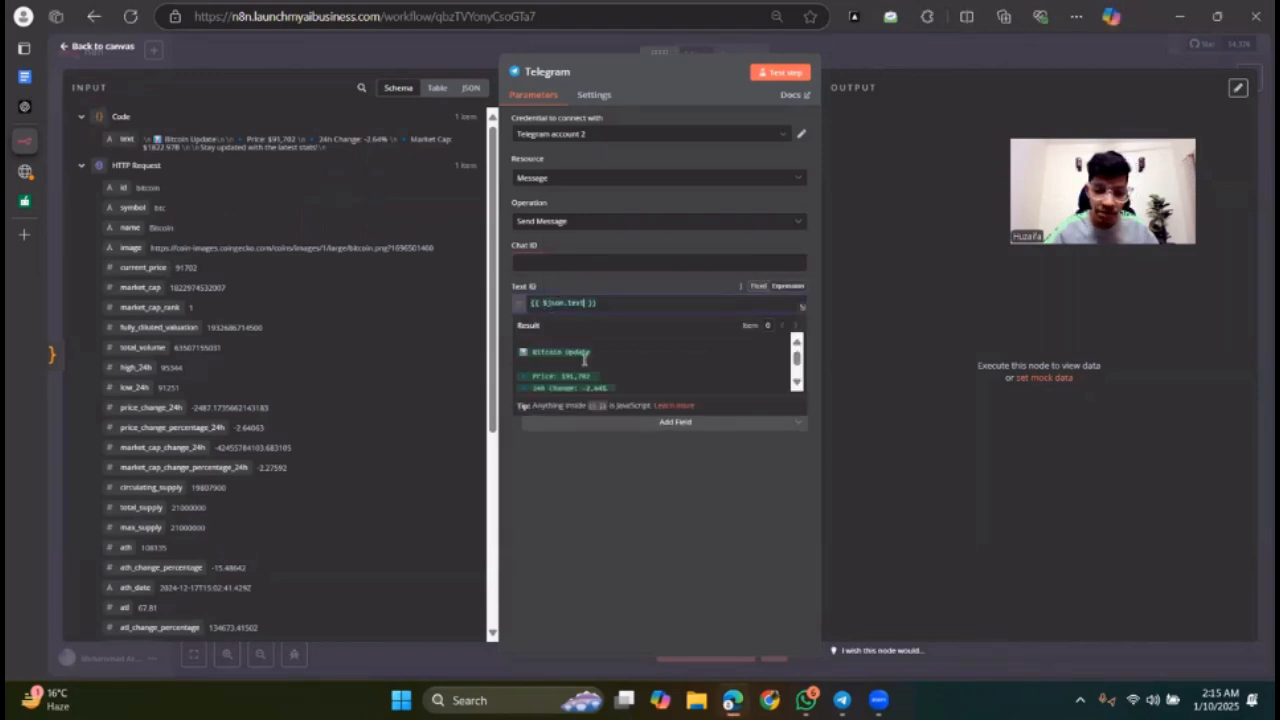
scroll(630, 371, "down", 2)
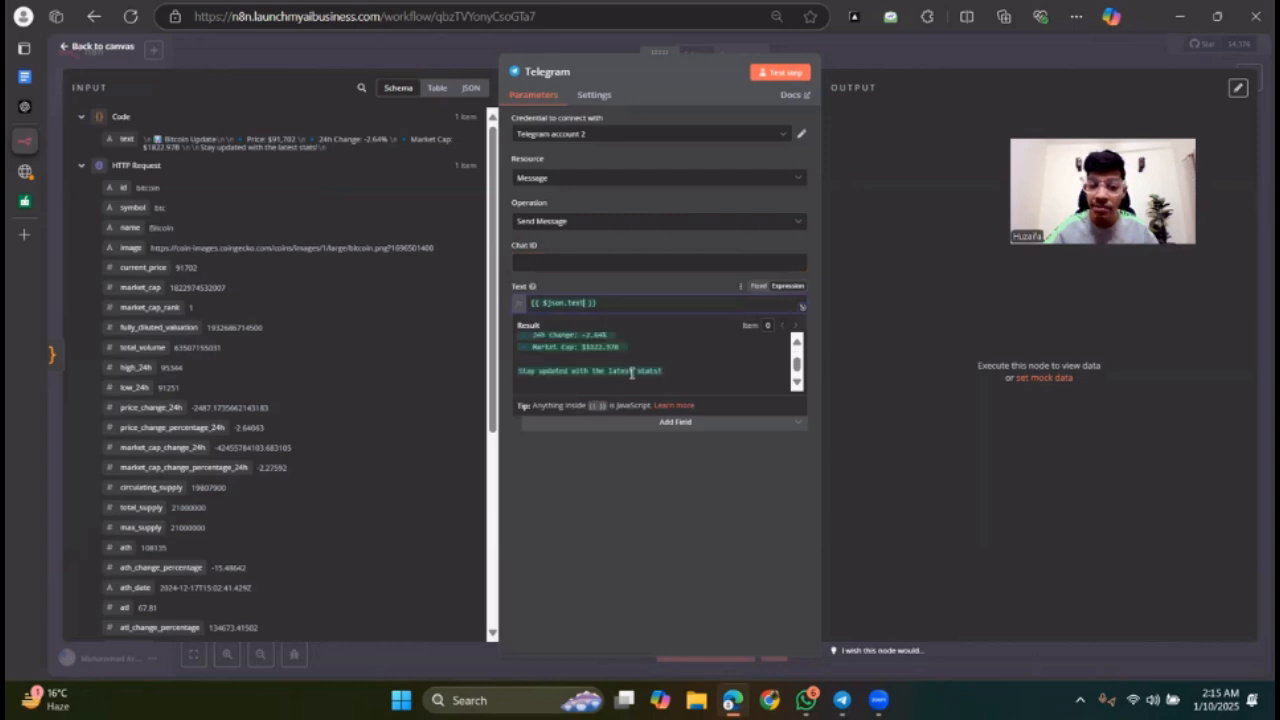
scroll(630, 371, "up", 1)
scroll(632, 373, "down", 1)
scroll(632, 373, "up", 3)
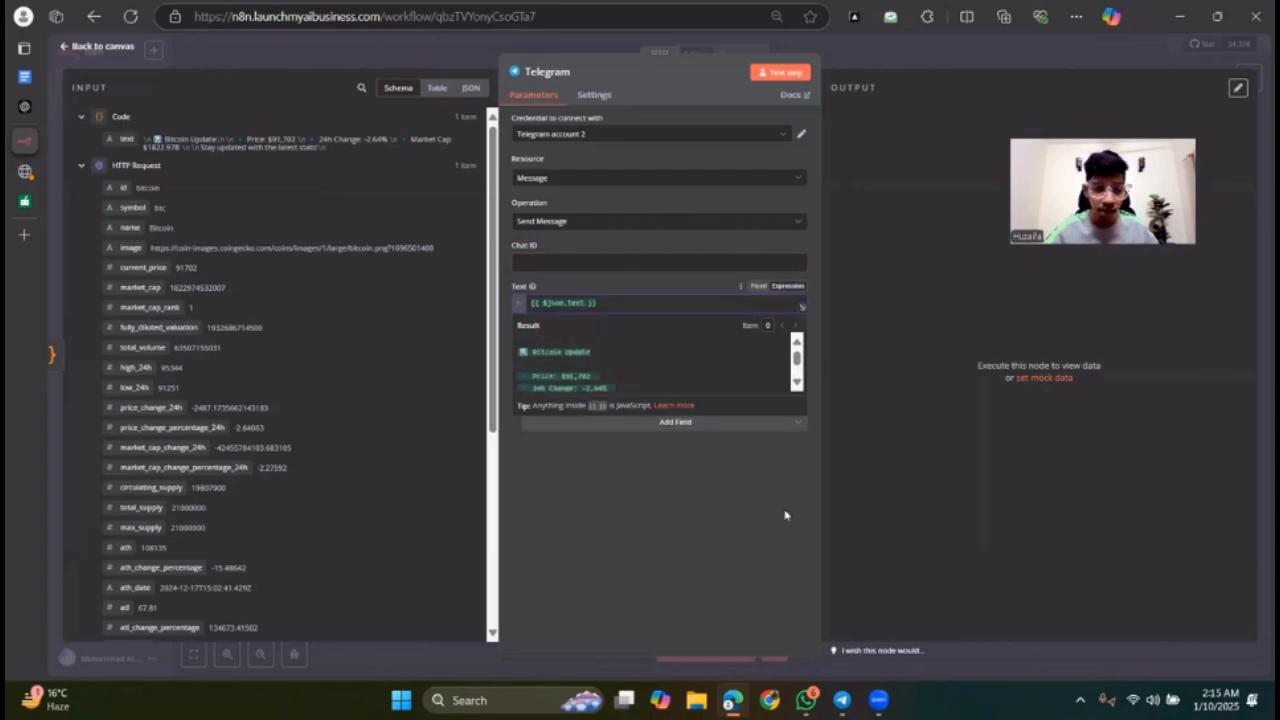
Step: Enter the recipient's Telegram chat ID and test the Telegram node to send the message
left_click(593, 258)
type("628589815")
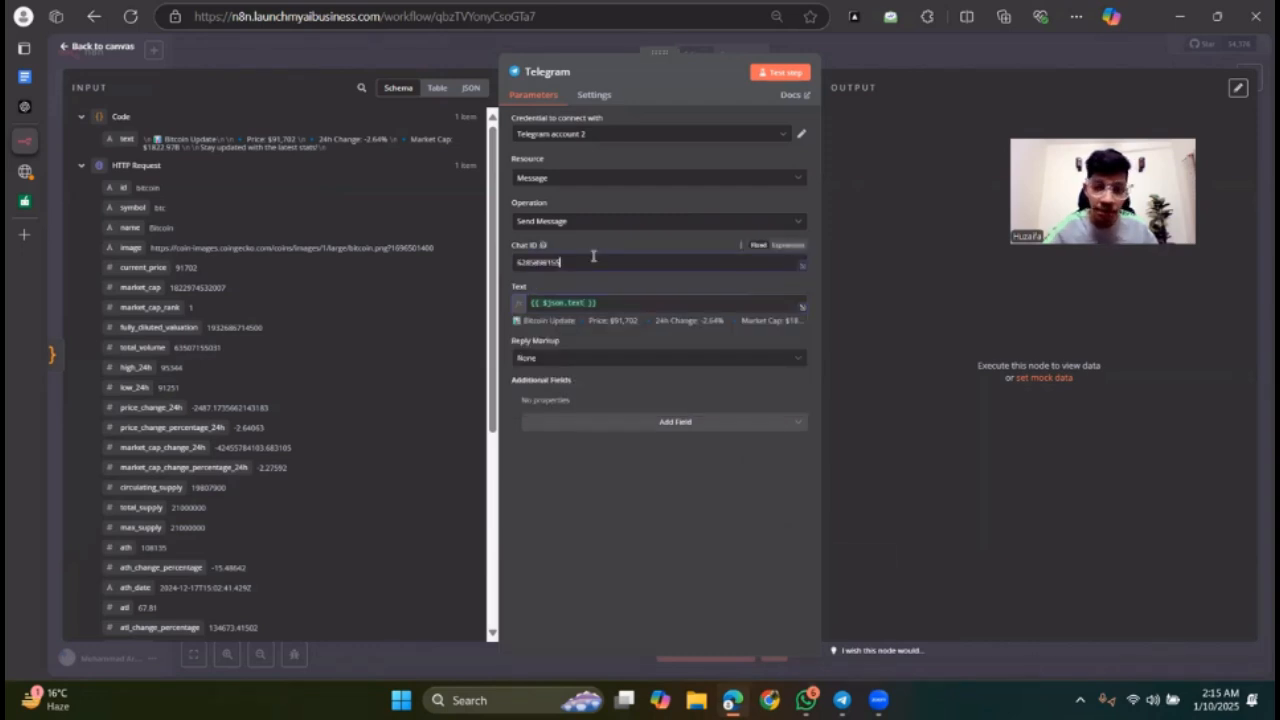
left_click(772, 84)
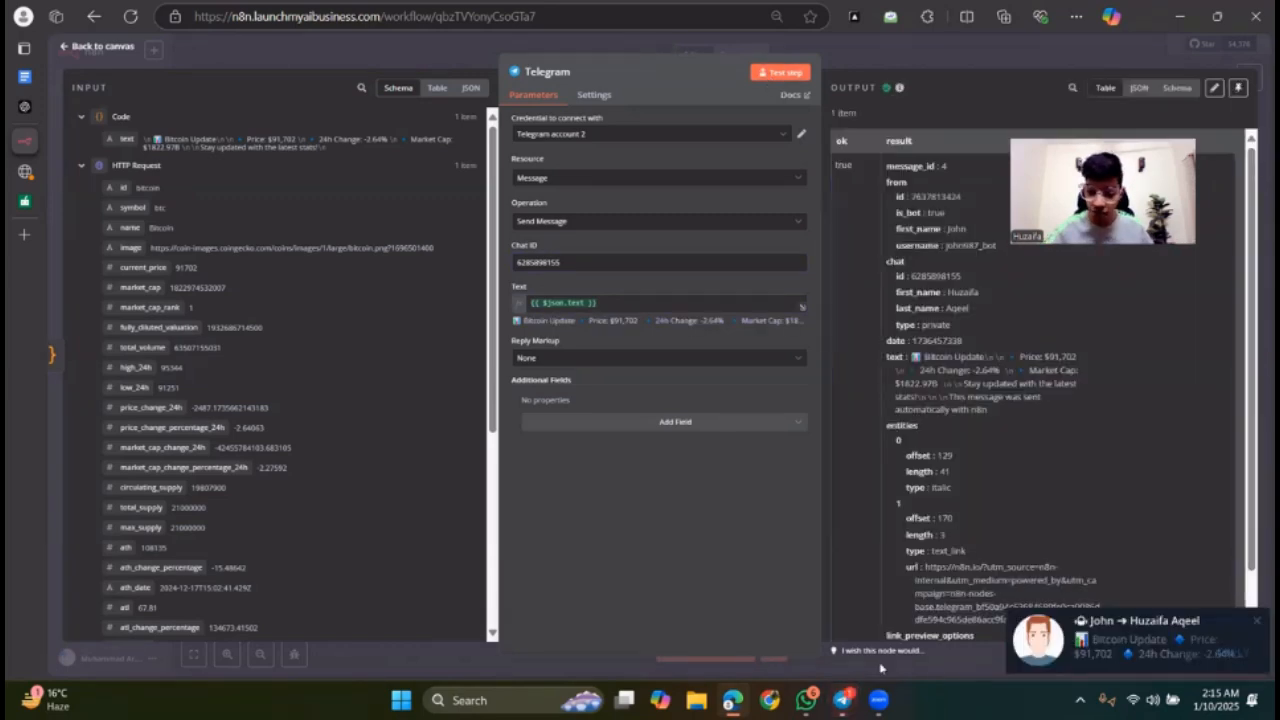
Step: Switch to Telegram, check the received Bitcoin Update and its n8n attribution line in the bot chat, and return to n8n
mouse_move(843, 700)
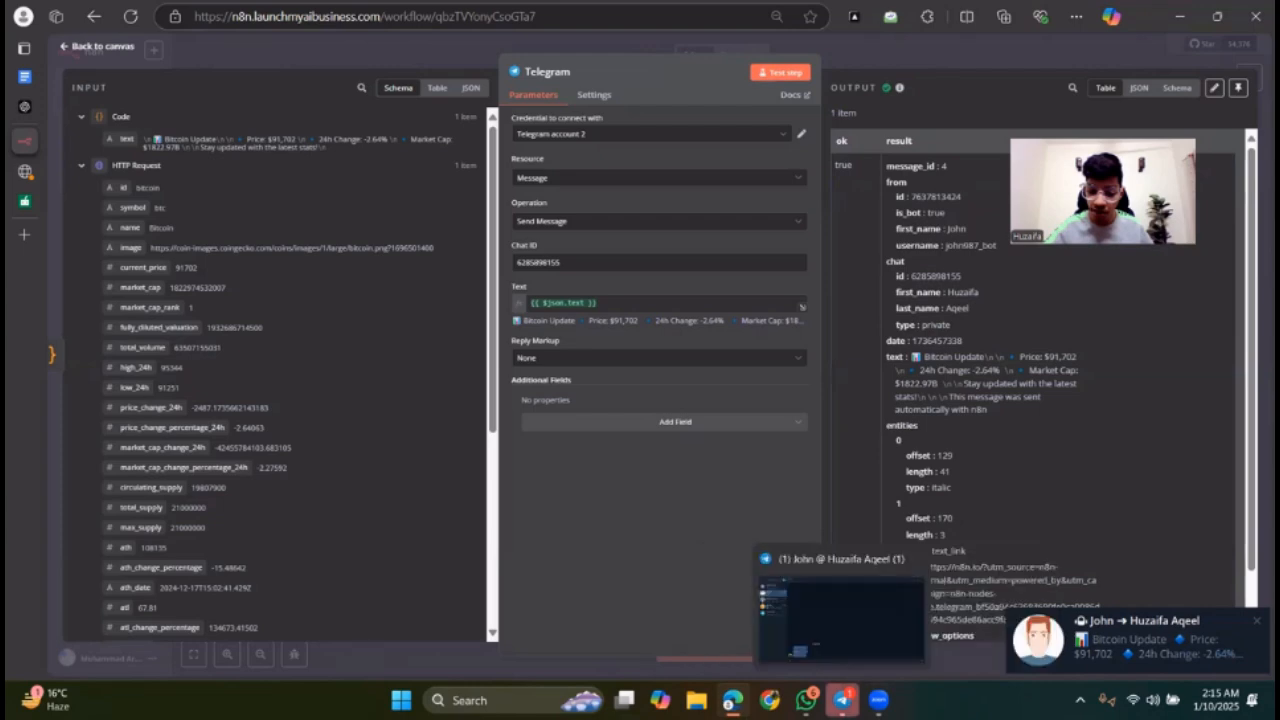
left_click(840, 610)
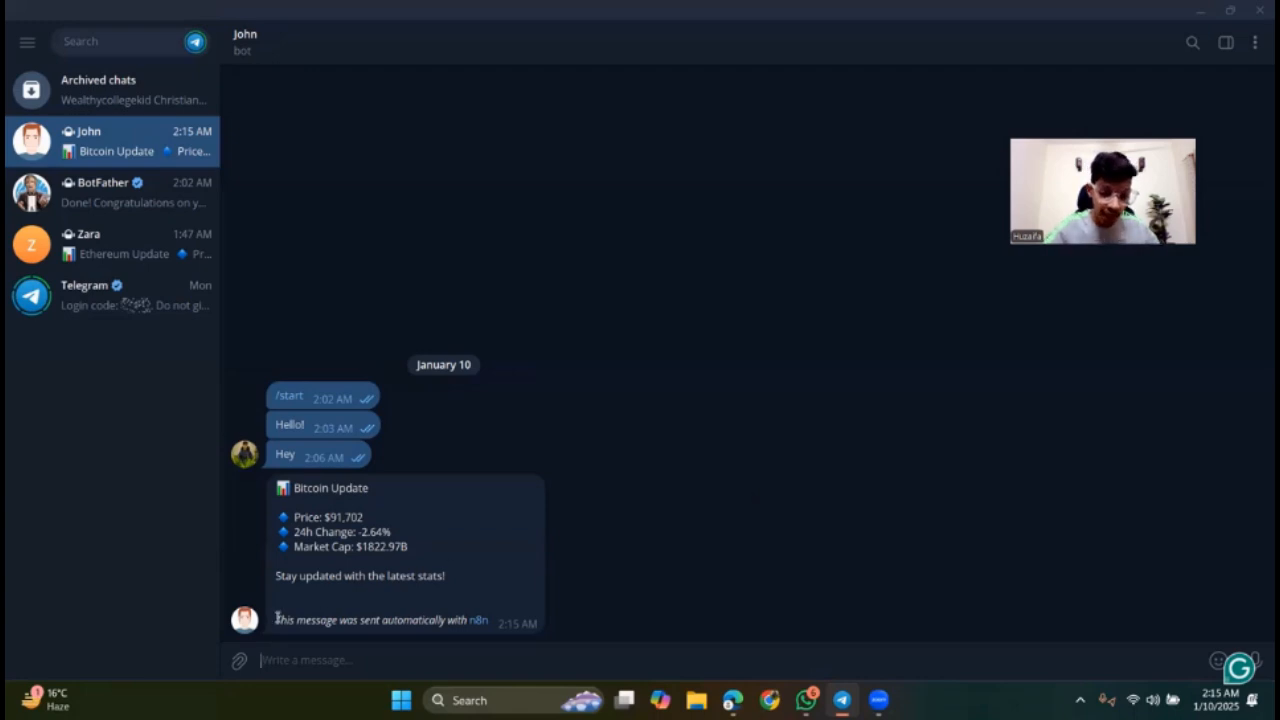
left_click_drag(276, 619, 498, 625)
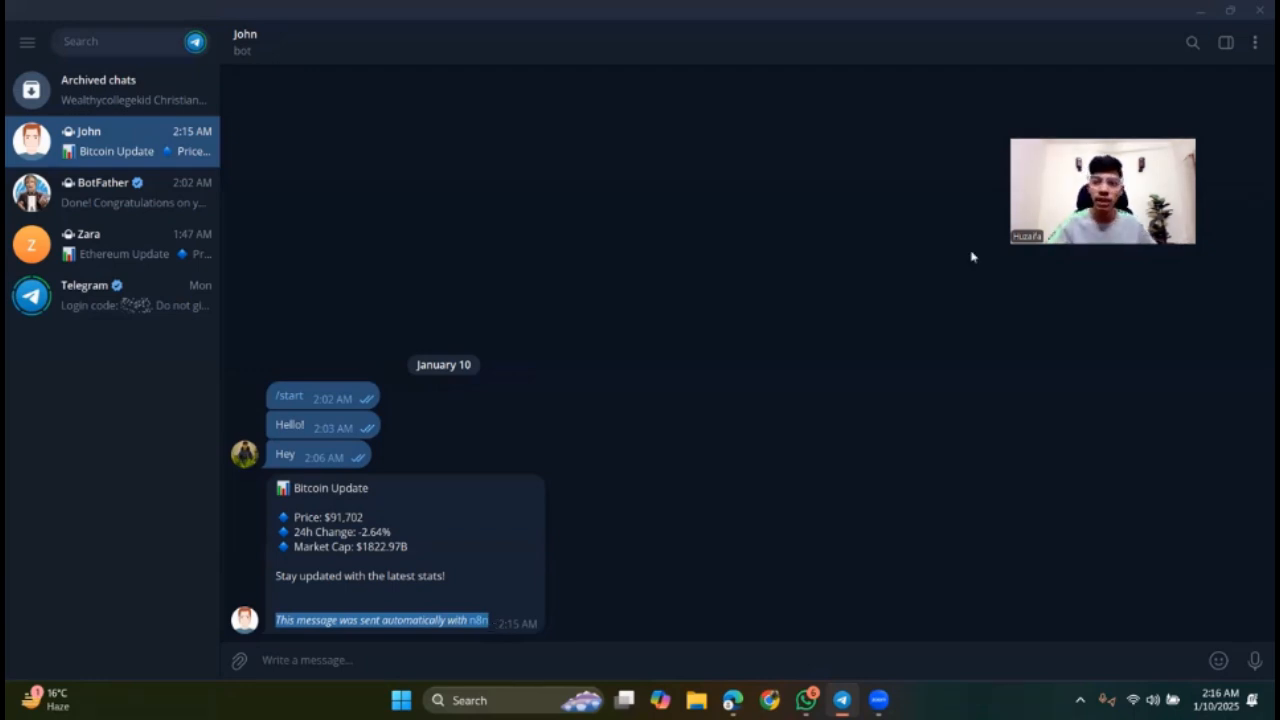
left_click(1196, 14)
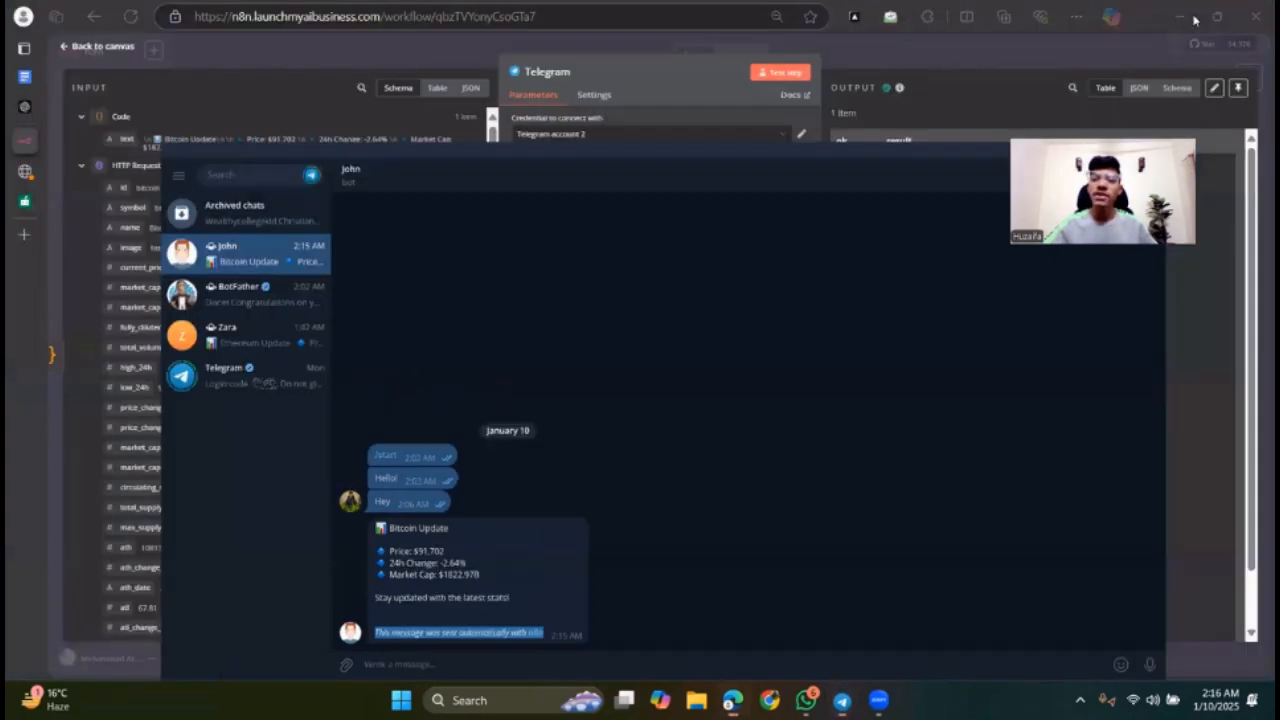
Step: Add the Append n8n Attribution field to the Telegram node, turn it off, and return to the canvas
left_click(103, 47)
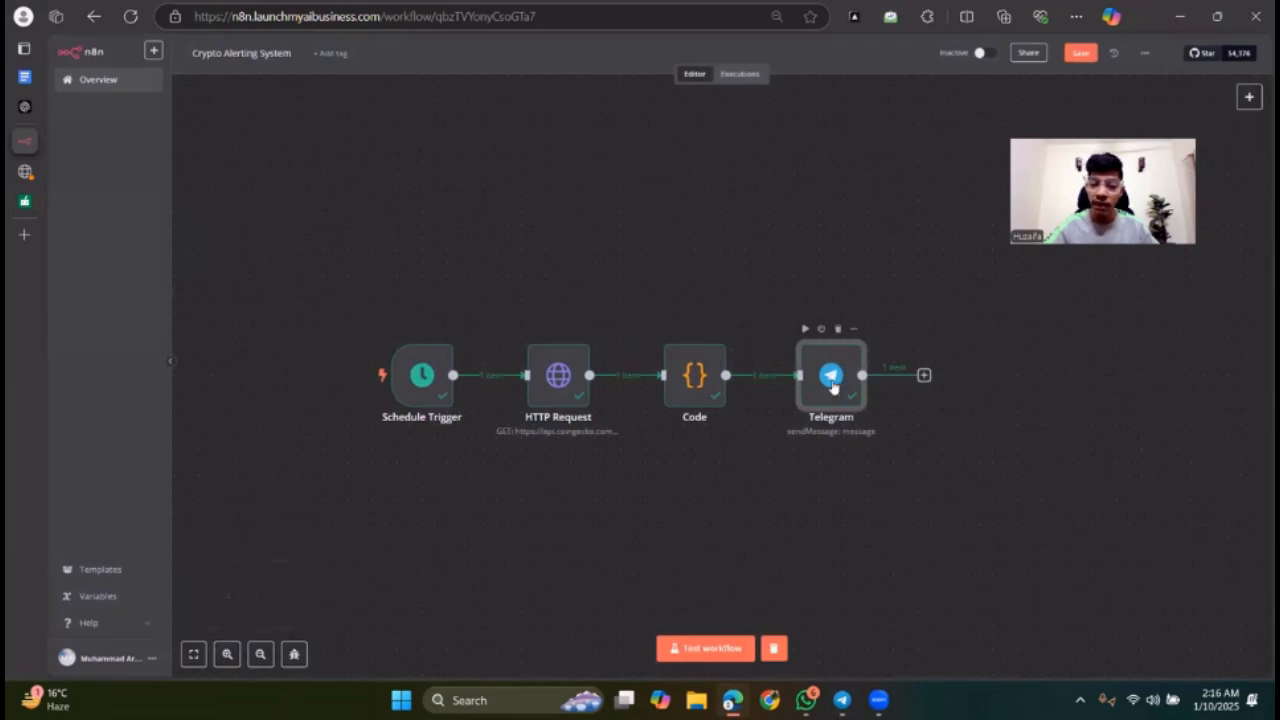
double_click(833, 381)
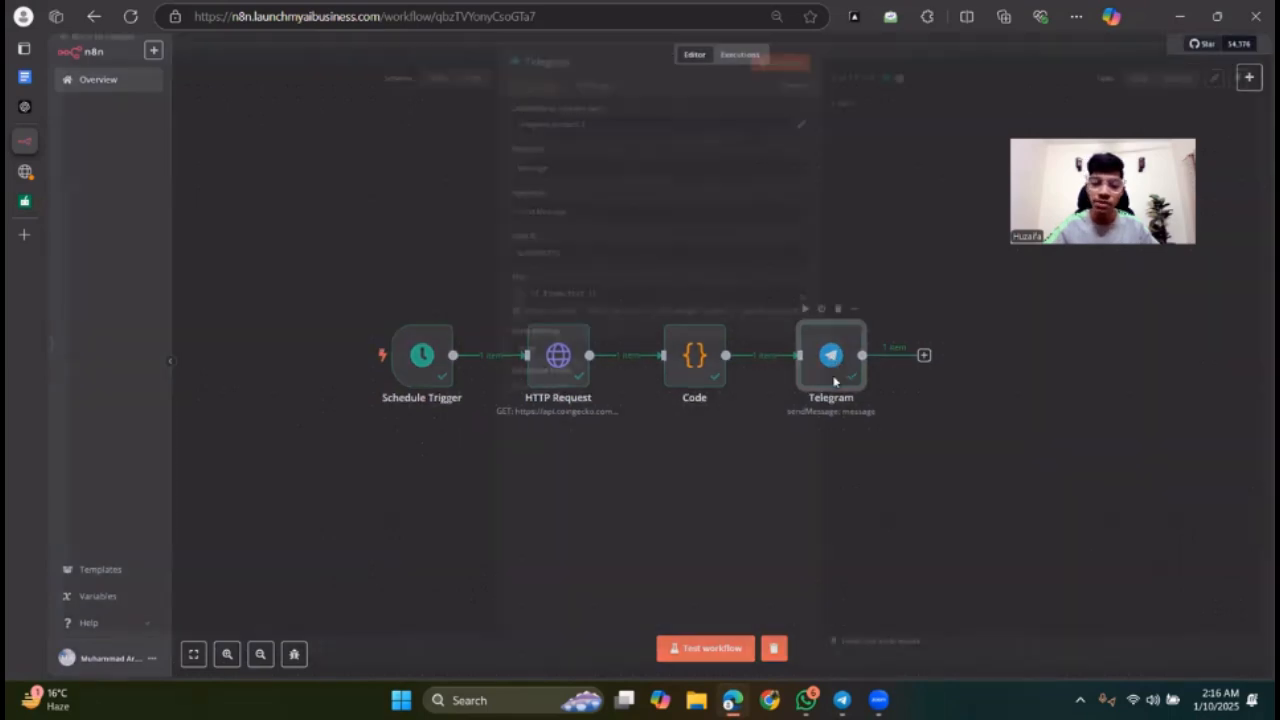
left_click(635, 423)
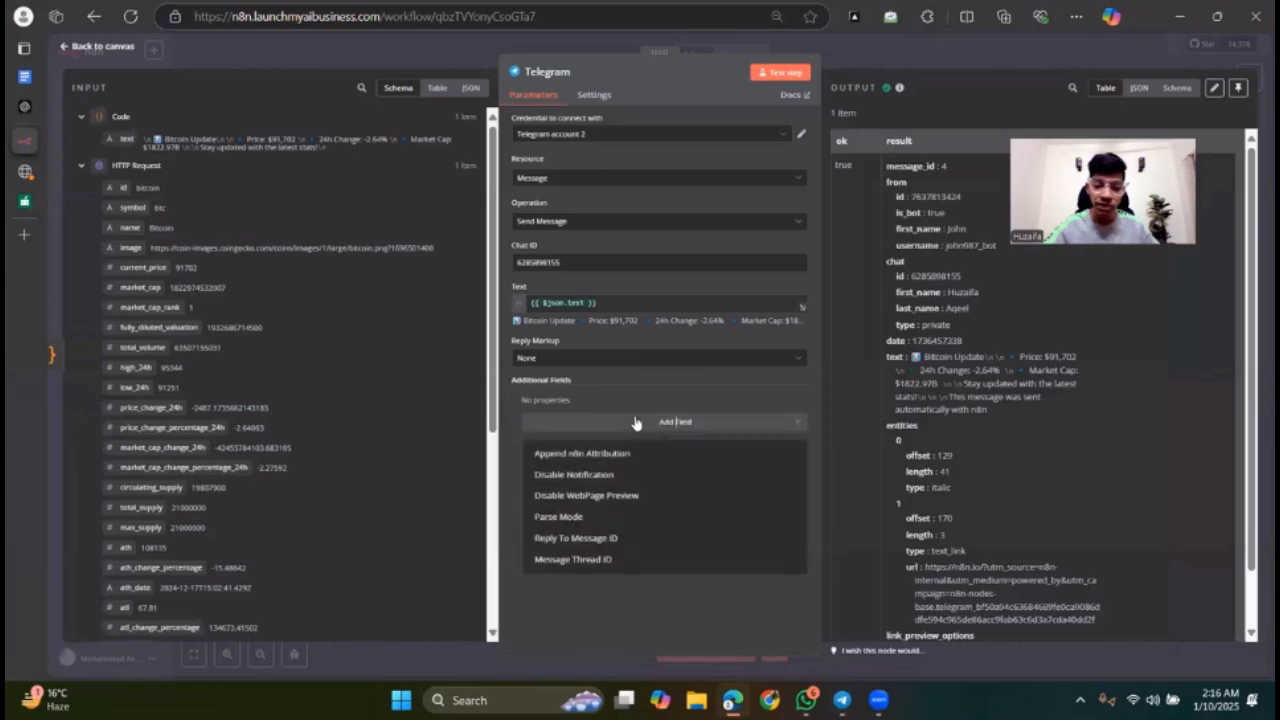
left_click(580, 458)
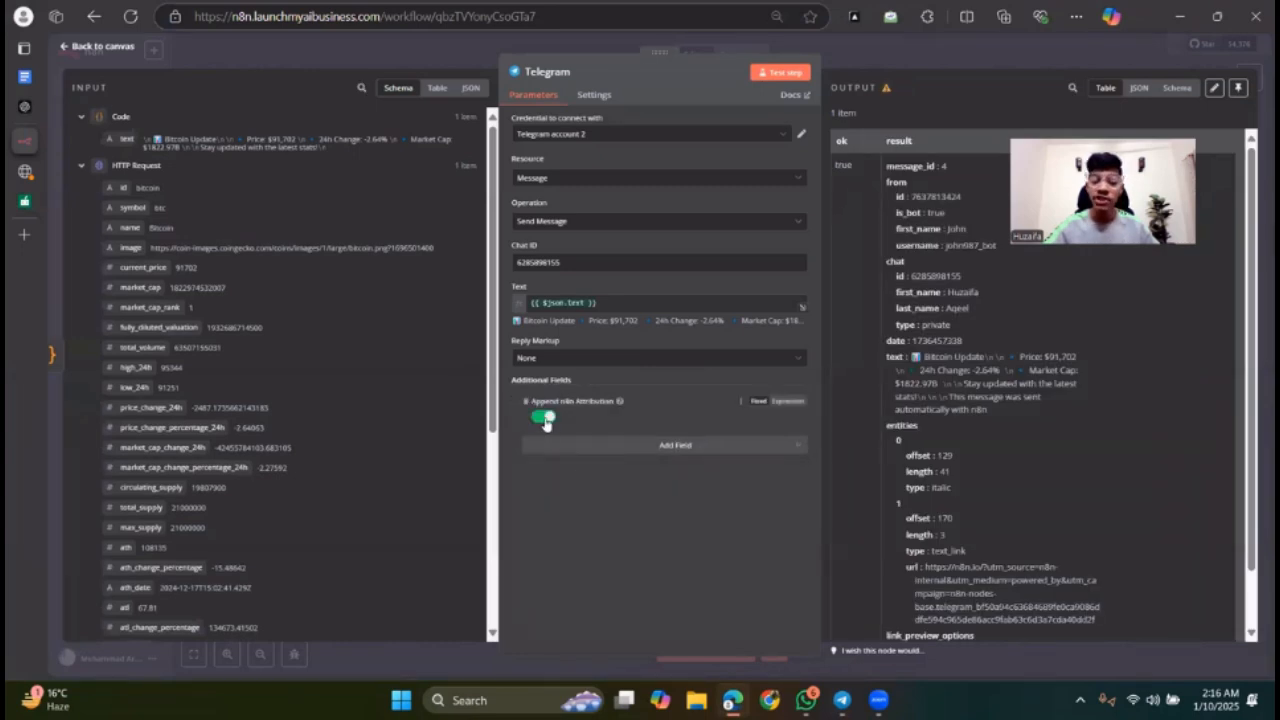
left_click(544, 419)
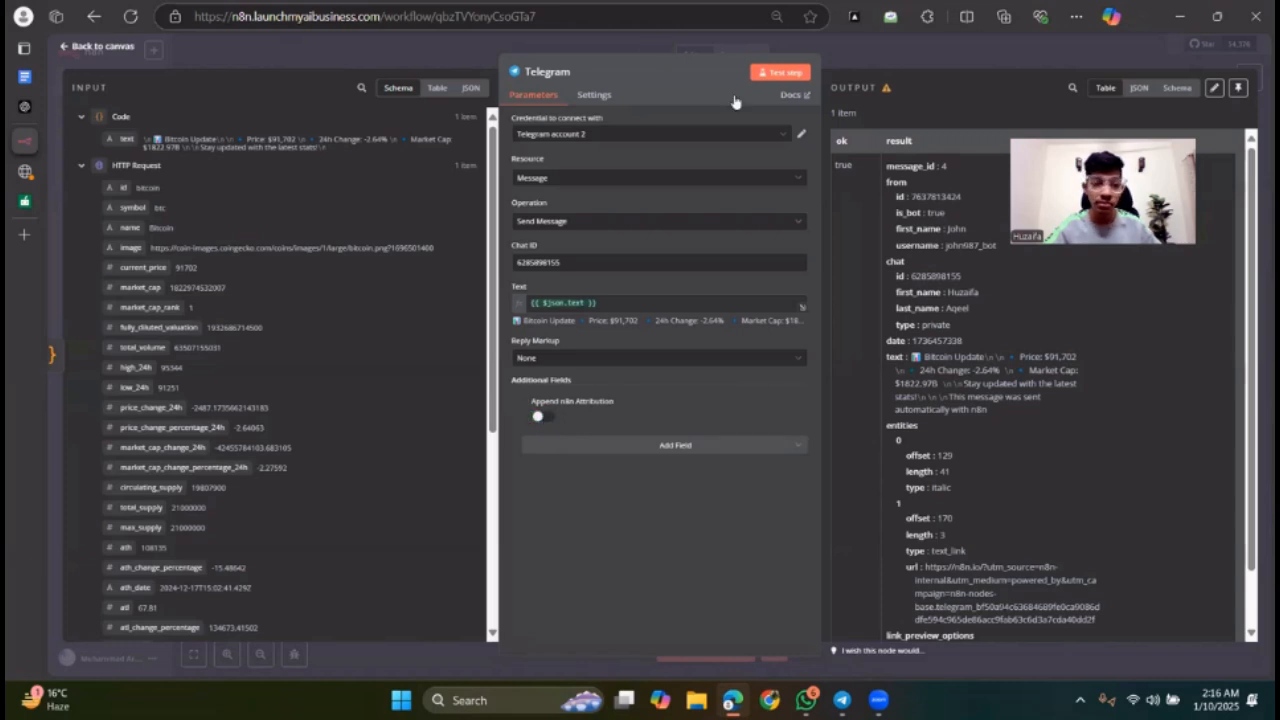
left_click(102, 46)
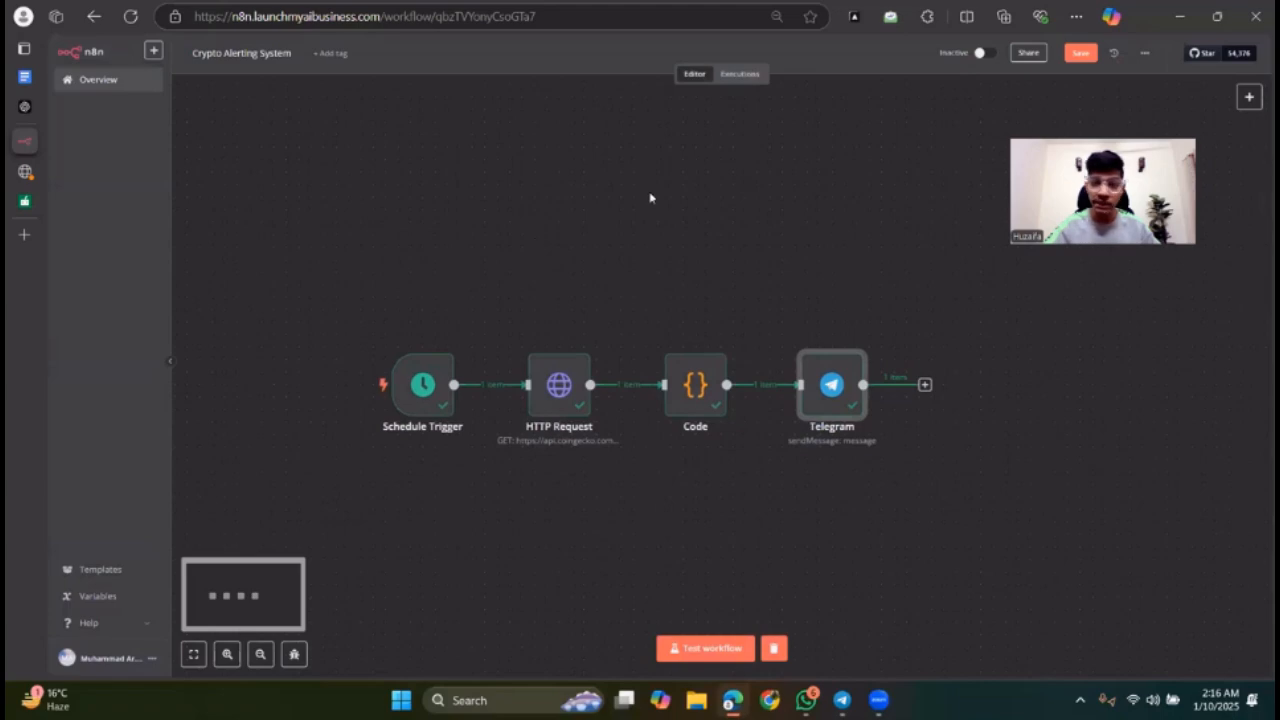
Step: Save the Crypto Alerting System workflow and activate it
left_click(1078, 53)
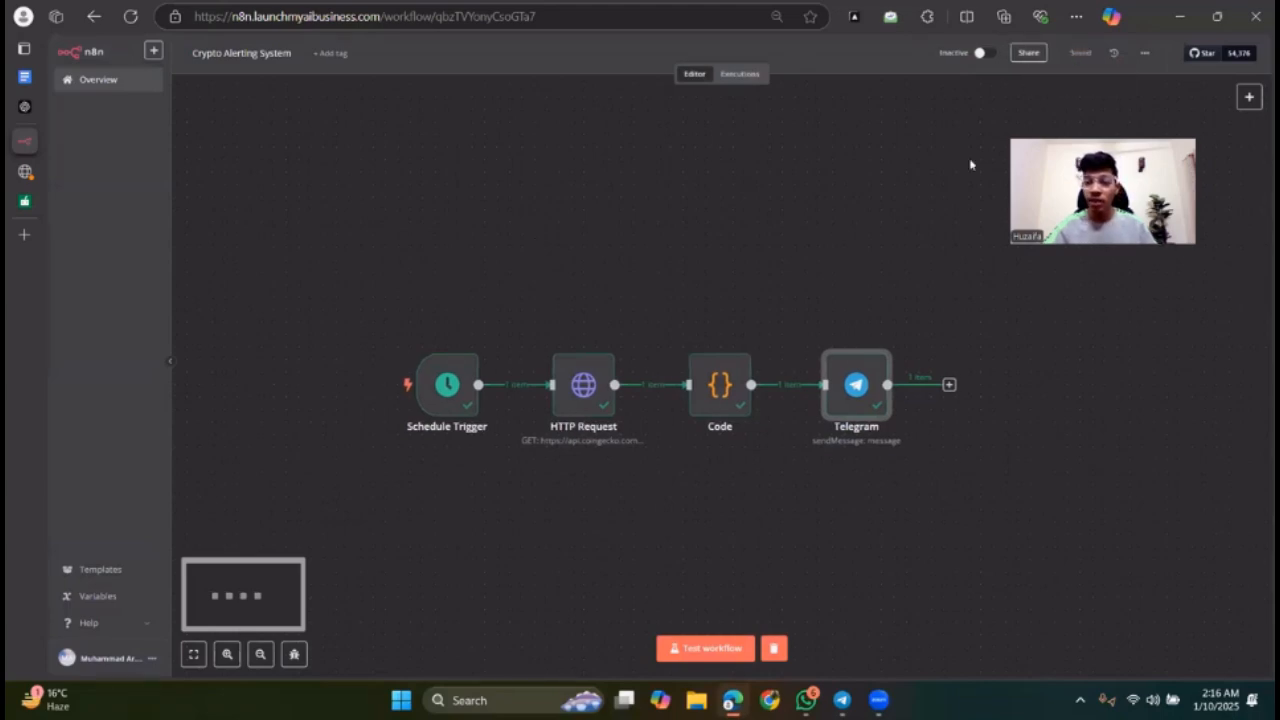
left_click_drag(1111, 243, 1143, 565)
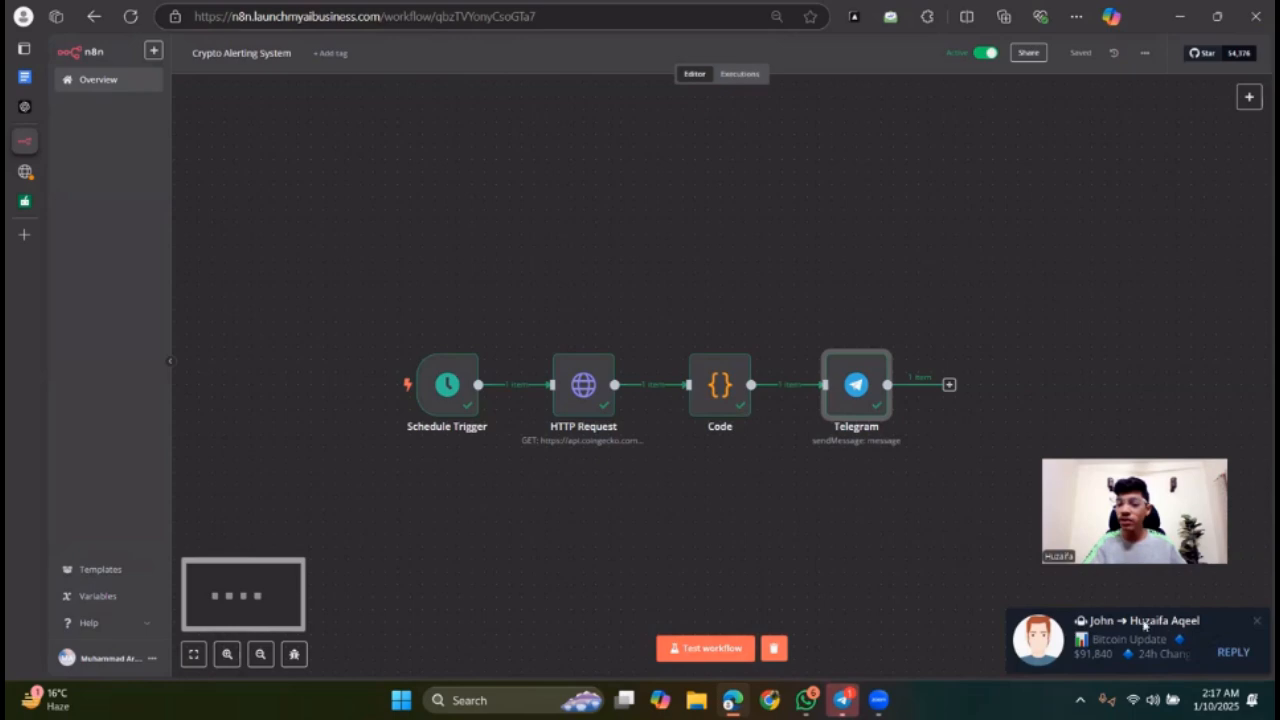
Step: Open the new scheduled Bitcoin Update in Telegram, compare it with the earlier message, and return to n8n
left_click(1140, 630)
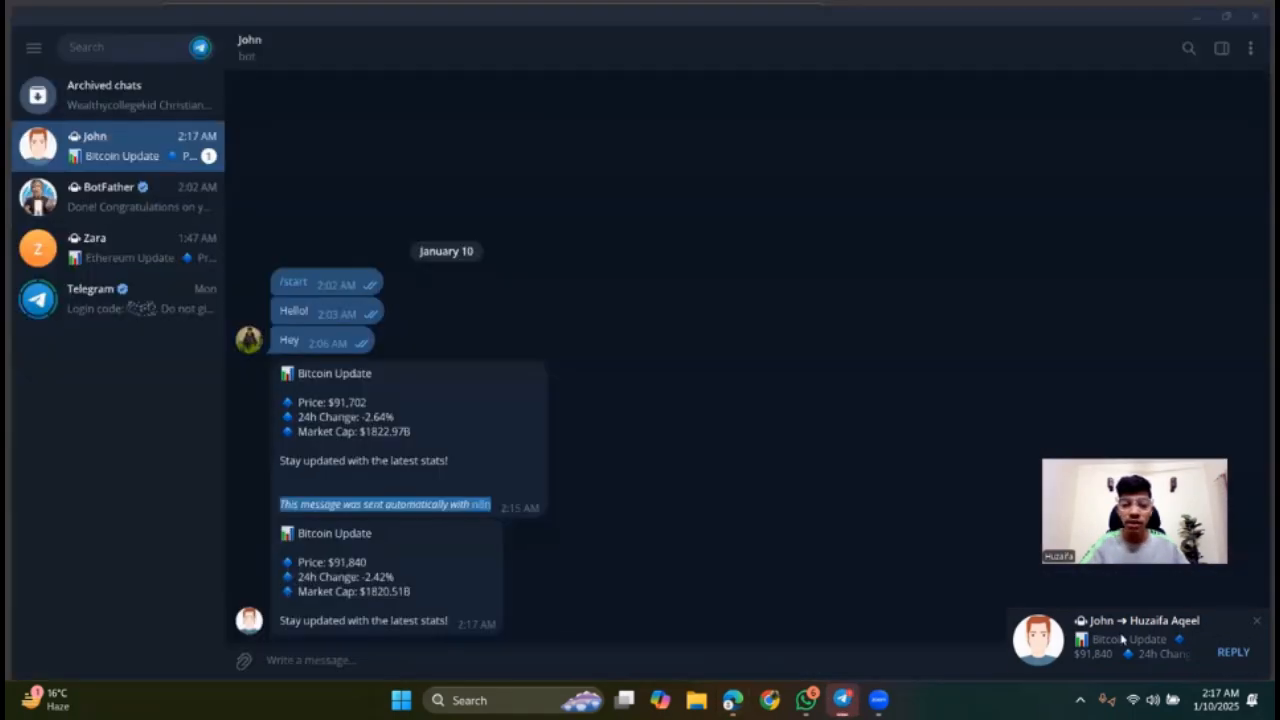
left_click(516, 438)
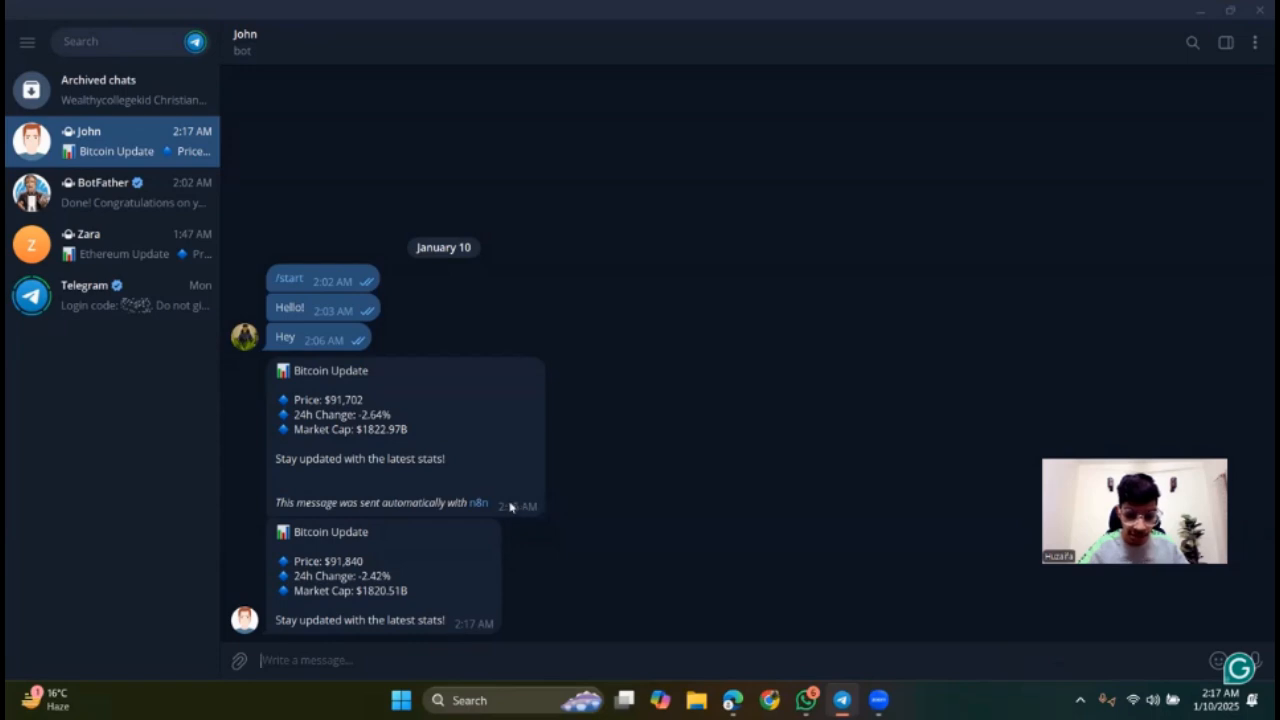
left_click(1195, 12)
Step: Switch to the Crypto AI Telegram Bot chat in ChatGPT and locate Ethereum in the list of top 10 trending cryptocurrencies
mouse_move(8, 200)
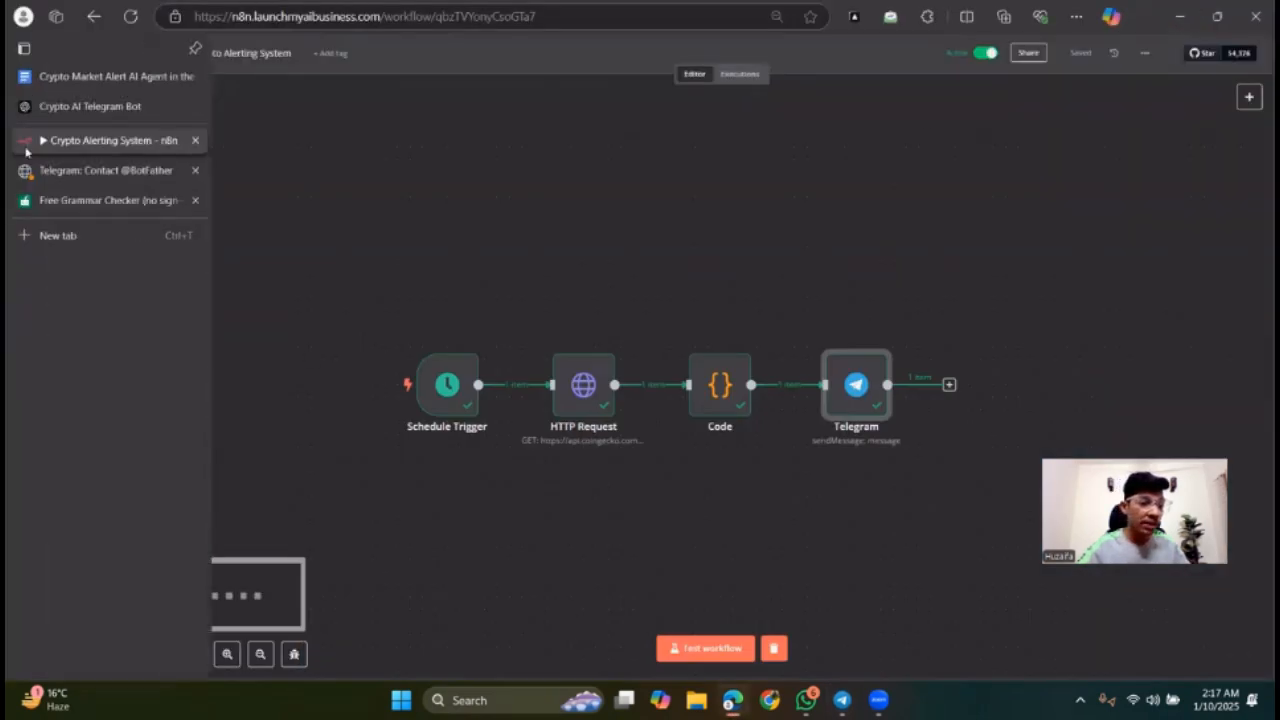
left_click(70, 105)
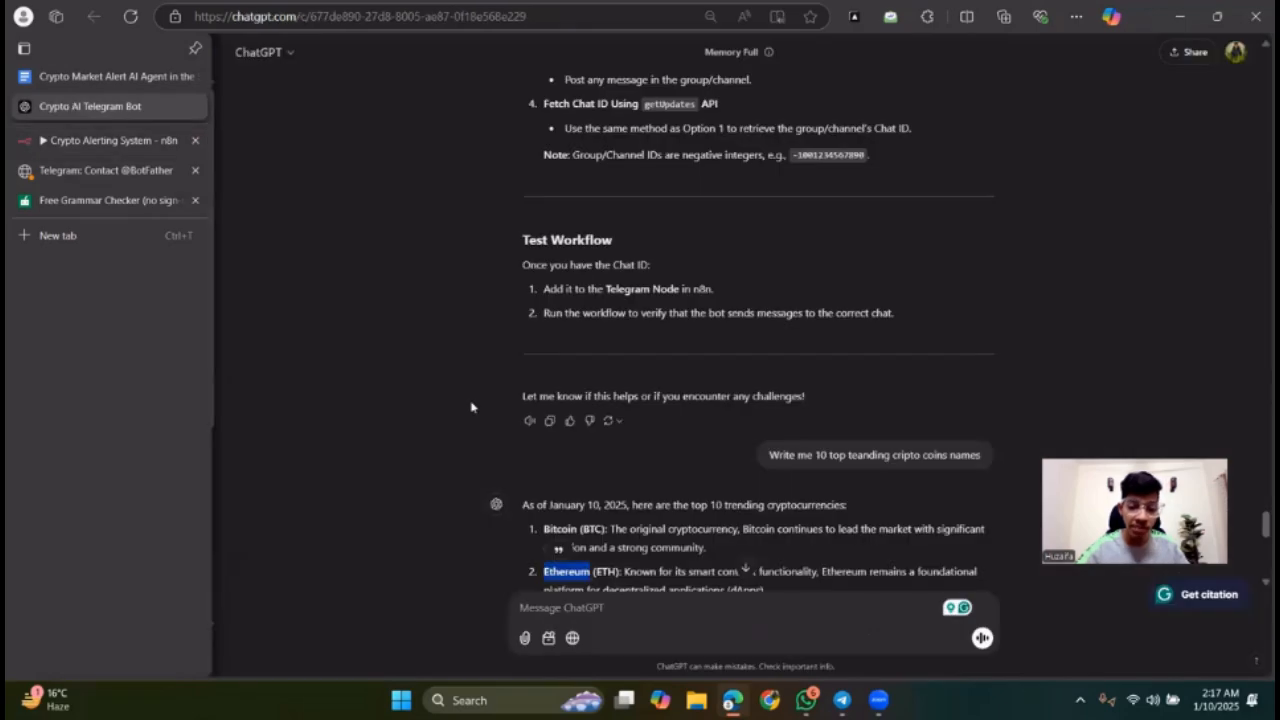
scroll(471, 406, "down", 10)
scroll(570, 390, "up", 5)
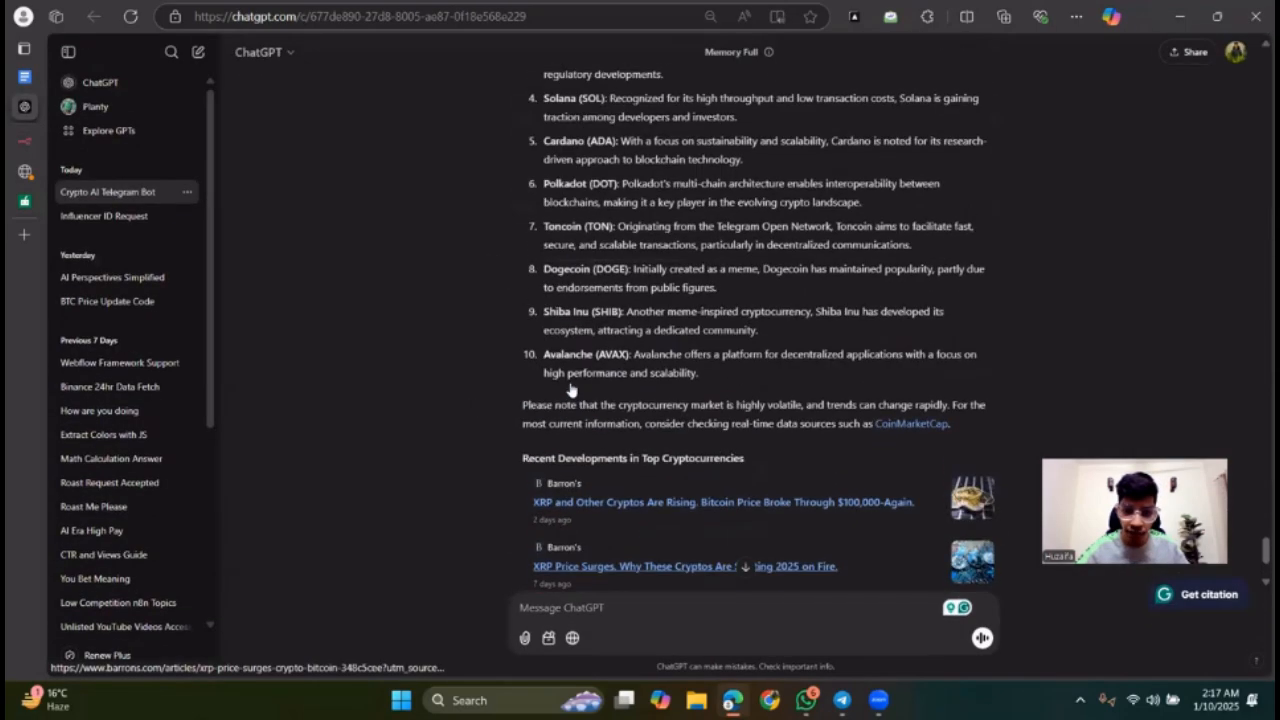
scroll(573, 382, "up", 2)
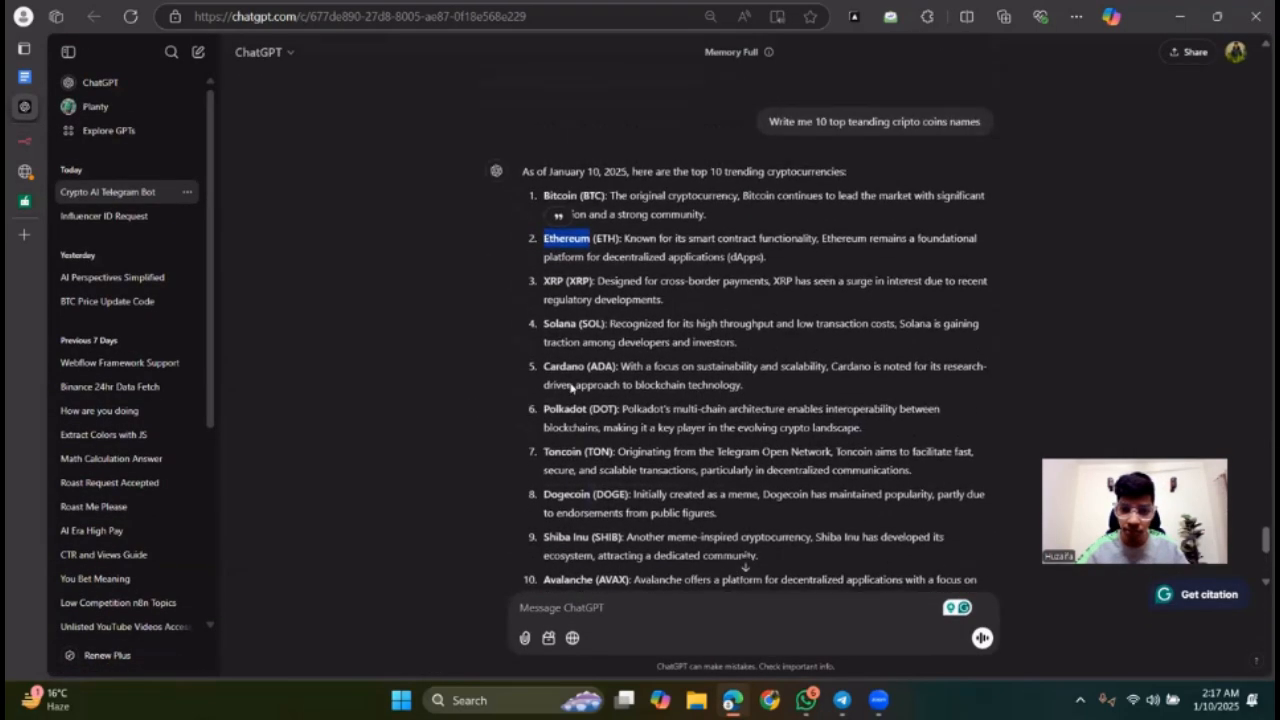
left_click(617, 290)
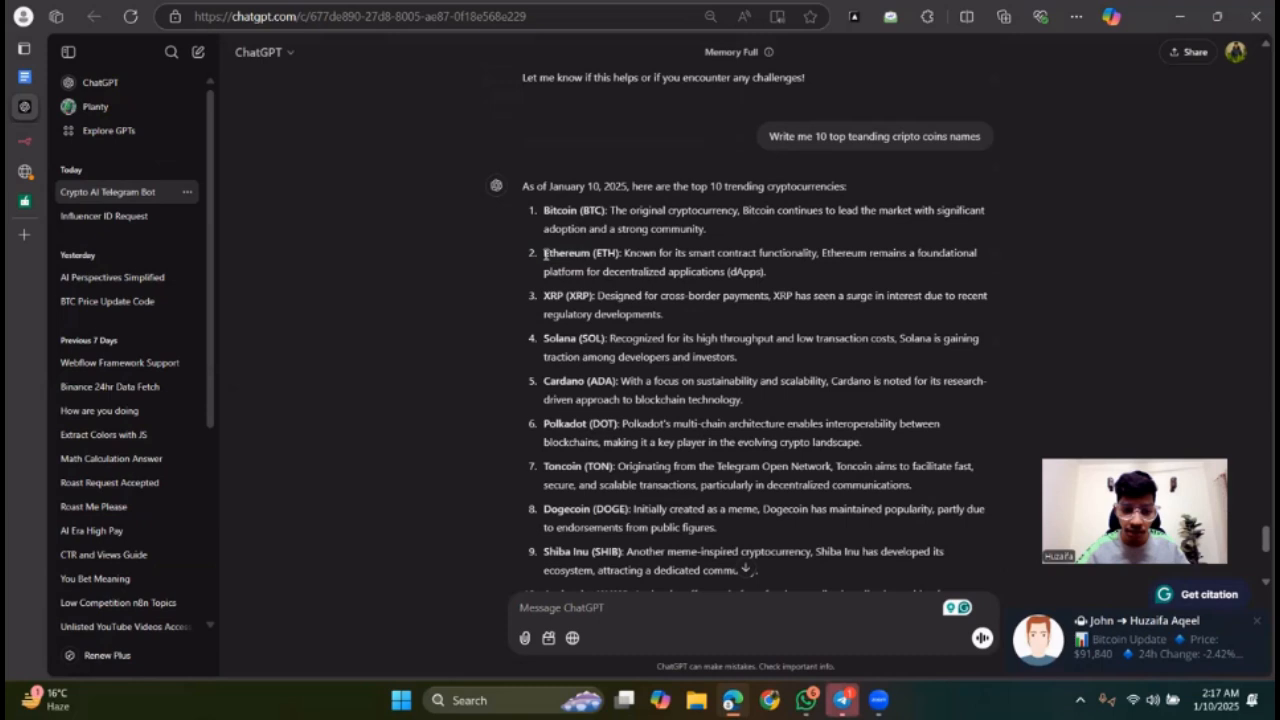
left_click_drag(543, 254, 590, 250)
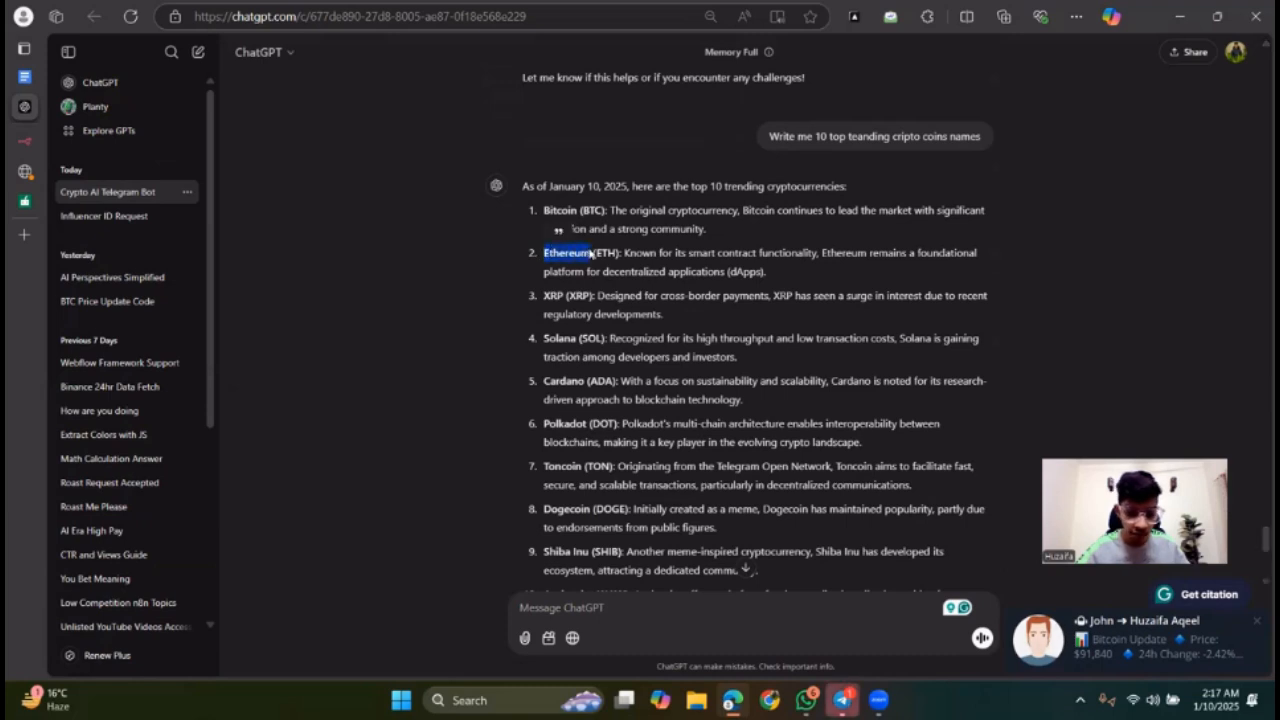
Step: Return to the Crypto Alerting System workflow in n8n and deactivate it
mouse_move(58, 160)
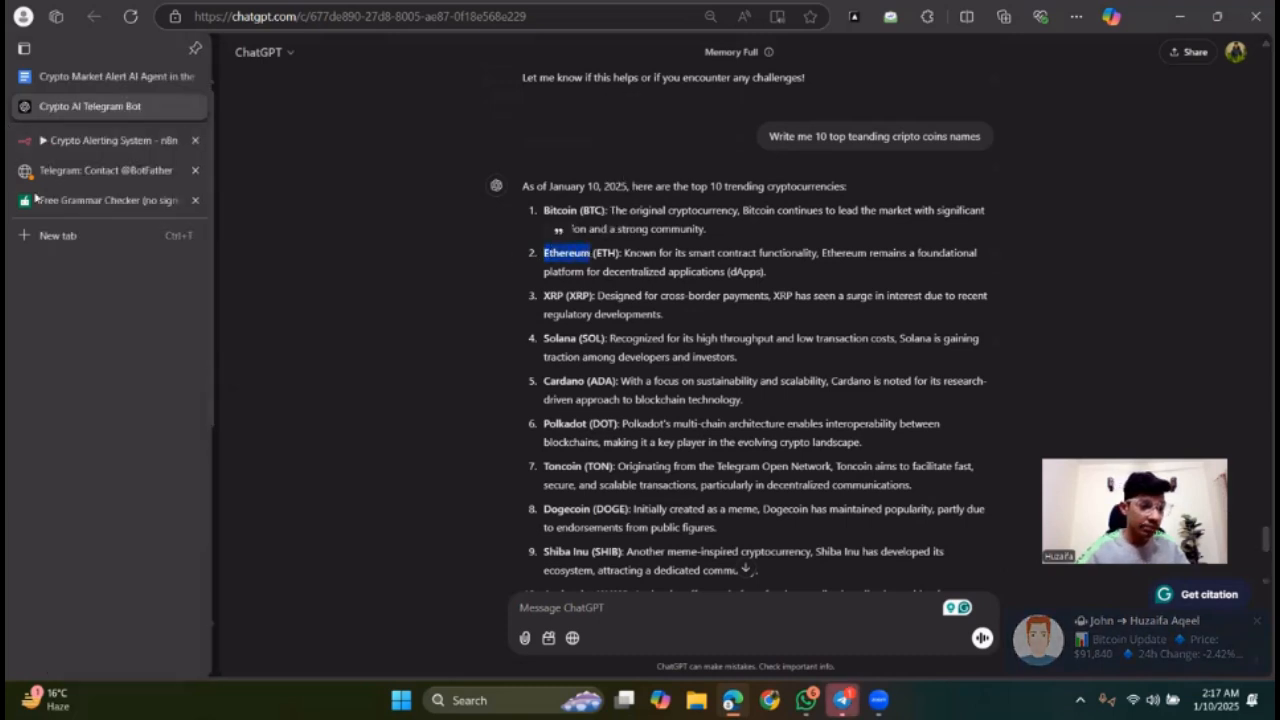
left_click(100, 140)
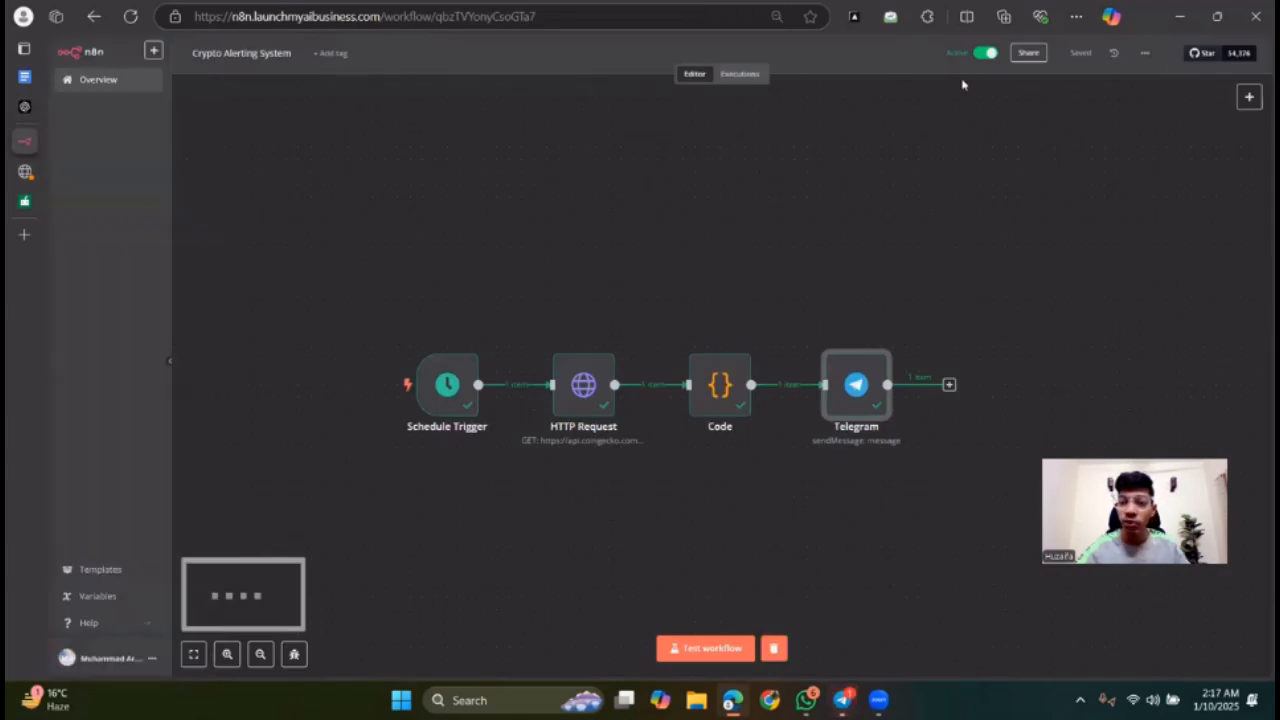
left_click(988, 55)
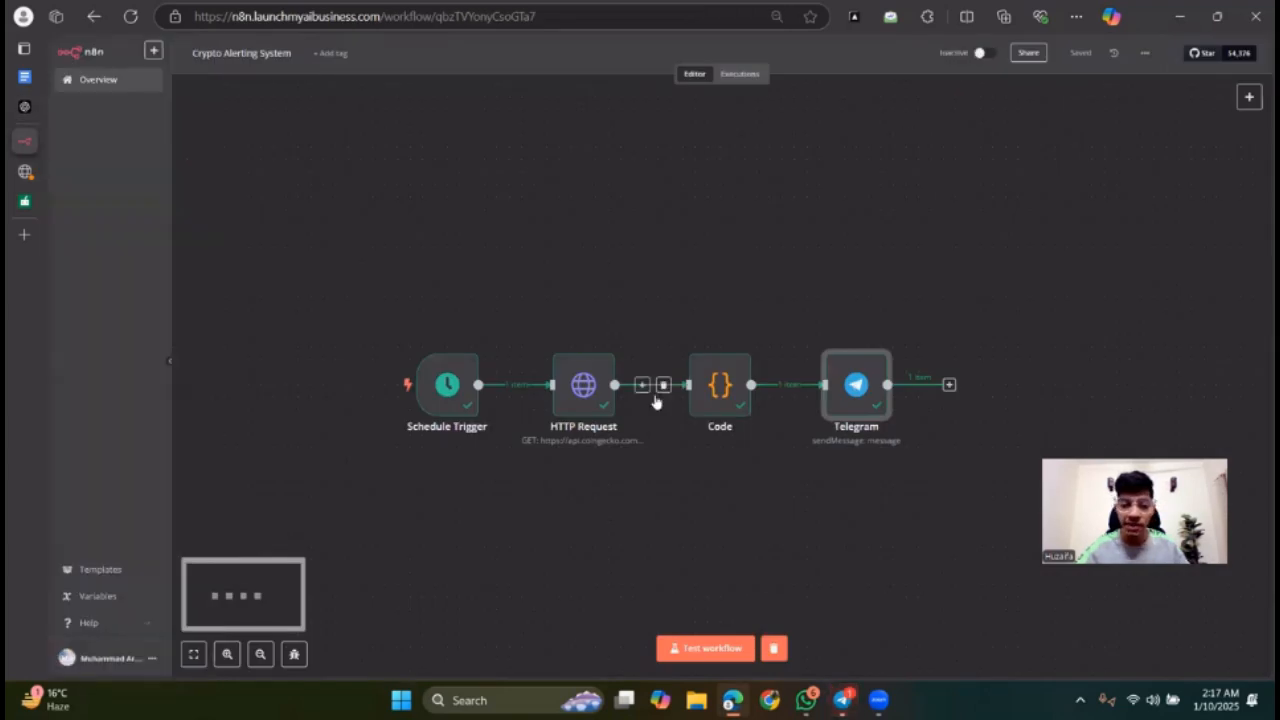
Step: Change the ids value in the HTTP Request node's CoinGecko URL to ethereum and return to the canvas
double_click(584, 399)
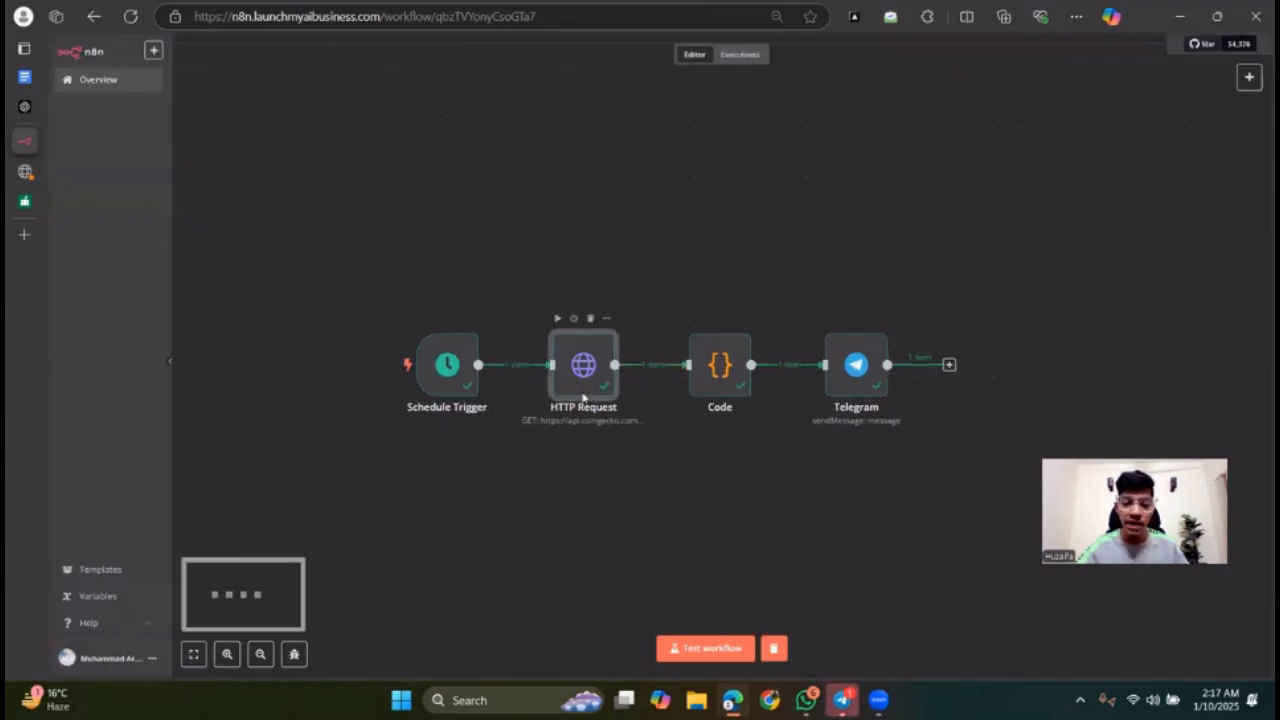
left_click(775, 200)
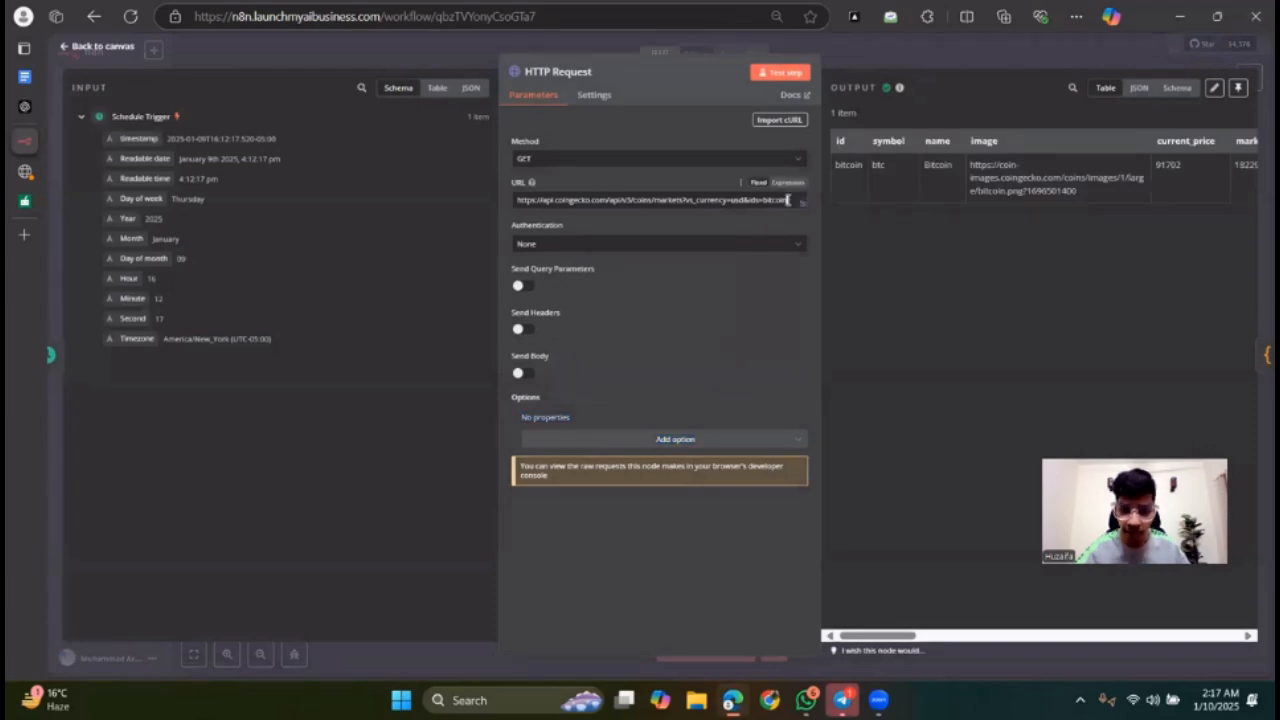
key("BackSpace")
key("BackSpace")
key("BackSpace")
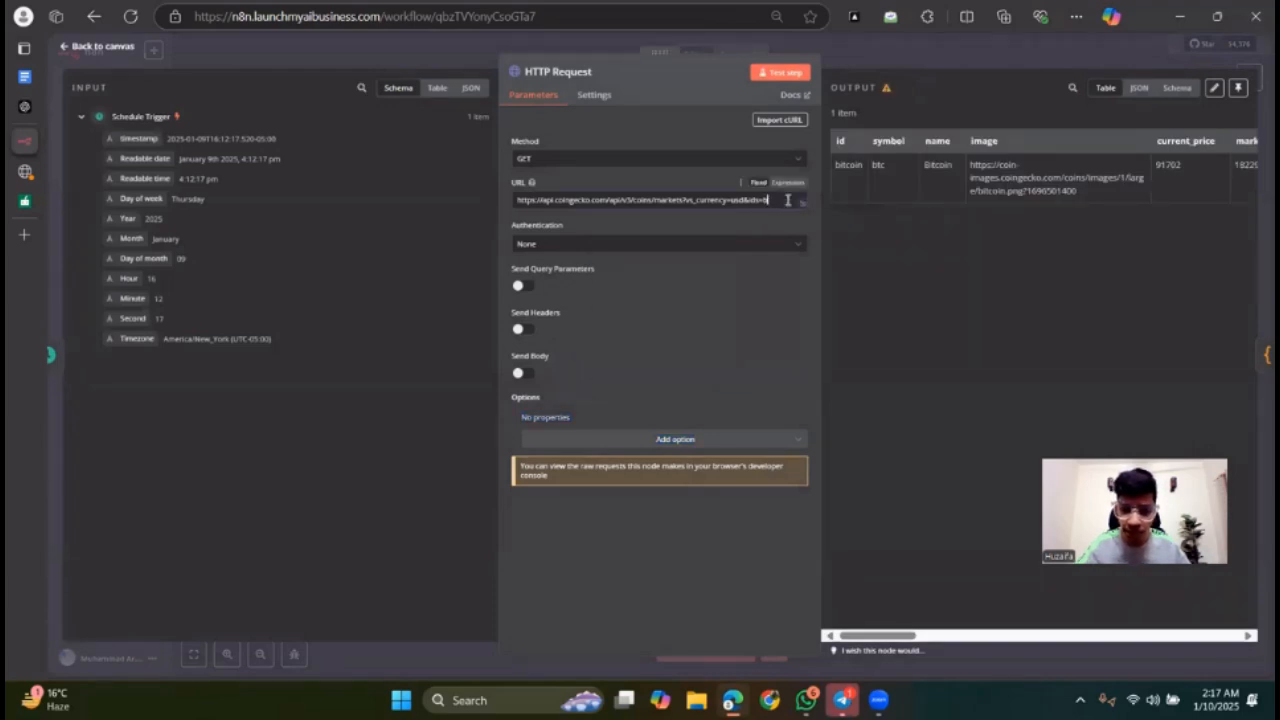
type("ethereum")
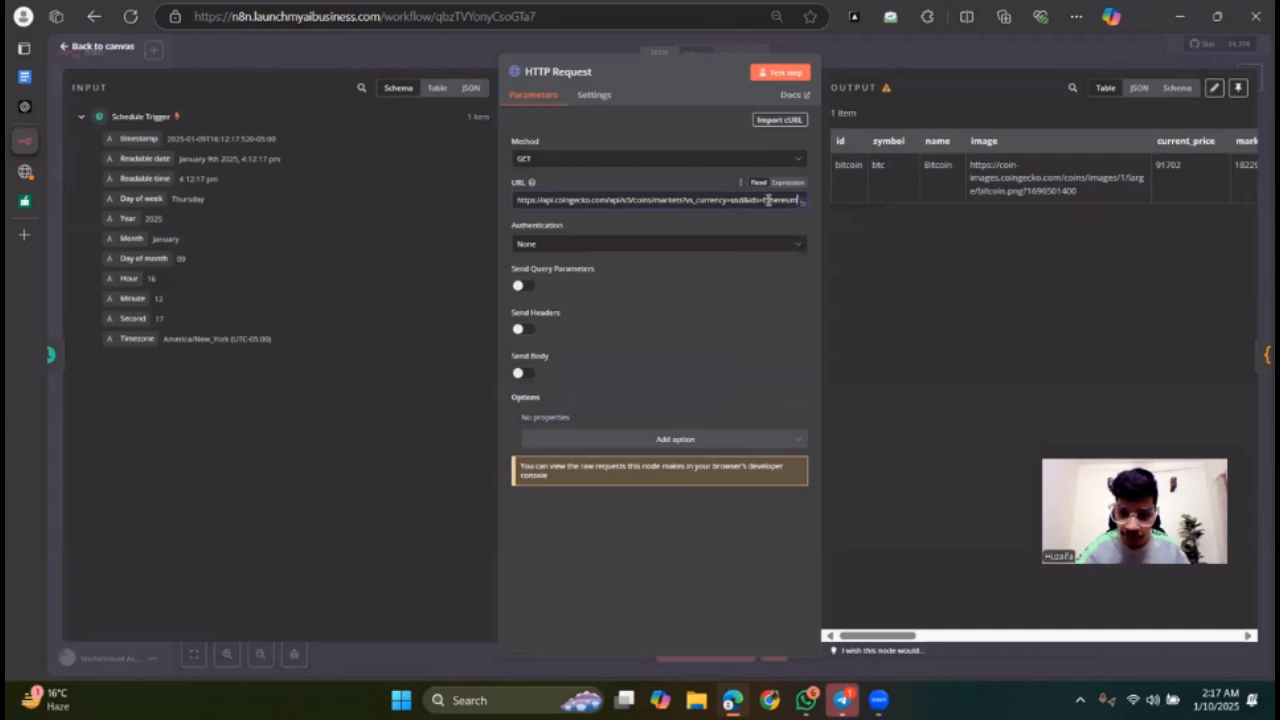
type("e")
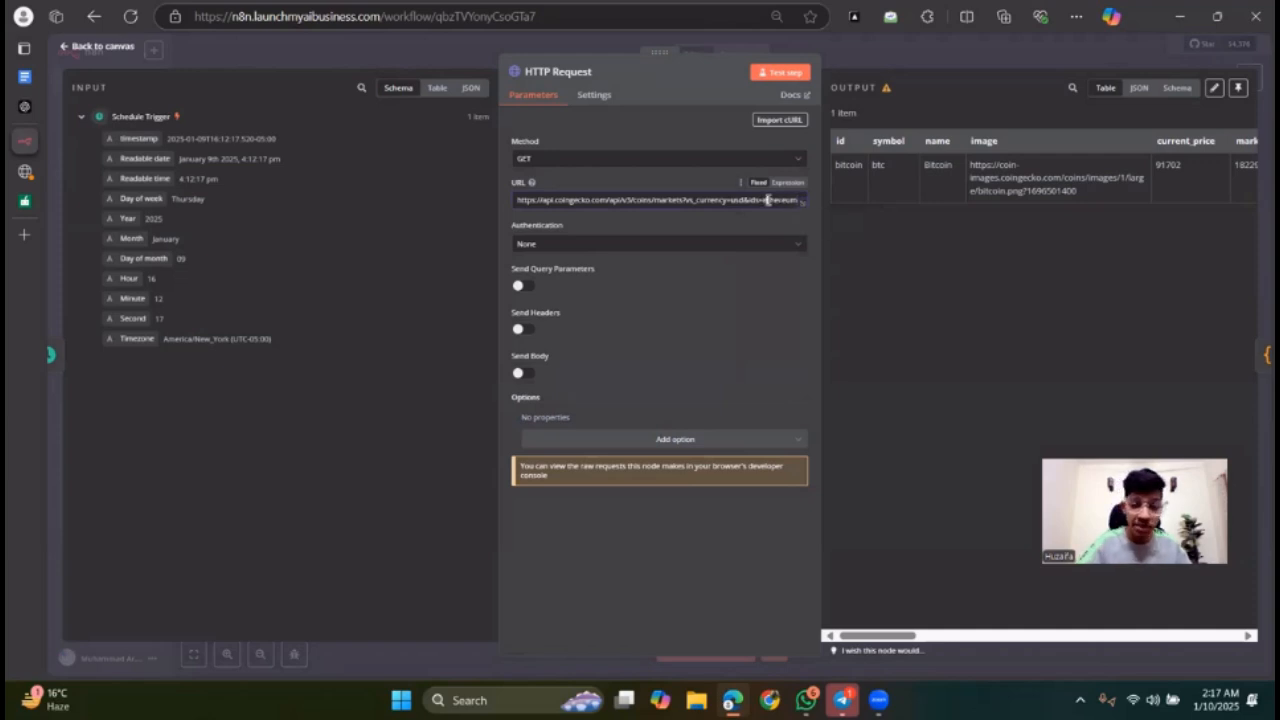
left_click(103, 47)
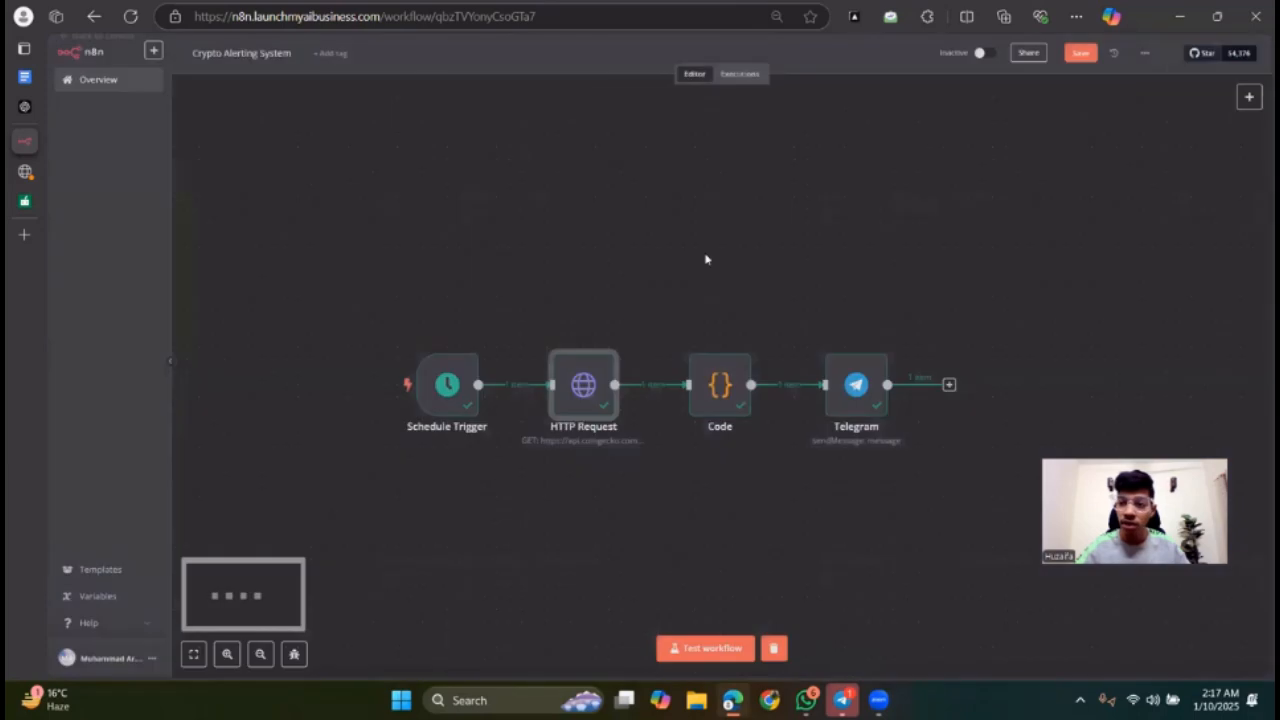
Step: Test the whole workflow, check the Ethereum Update message in the Telegram bot chat, and return to n8n
left_click(707, 649)
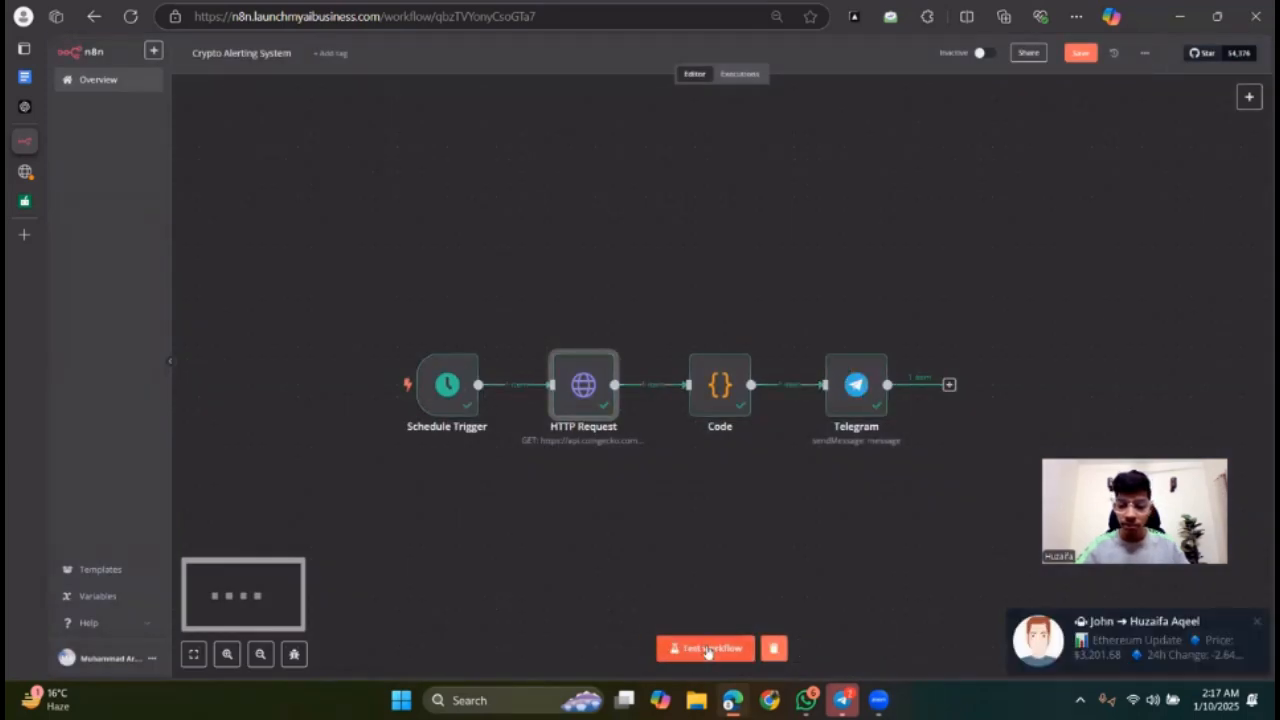
left_click(1093, 635)
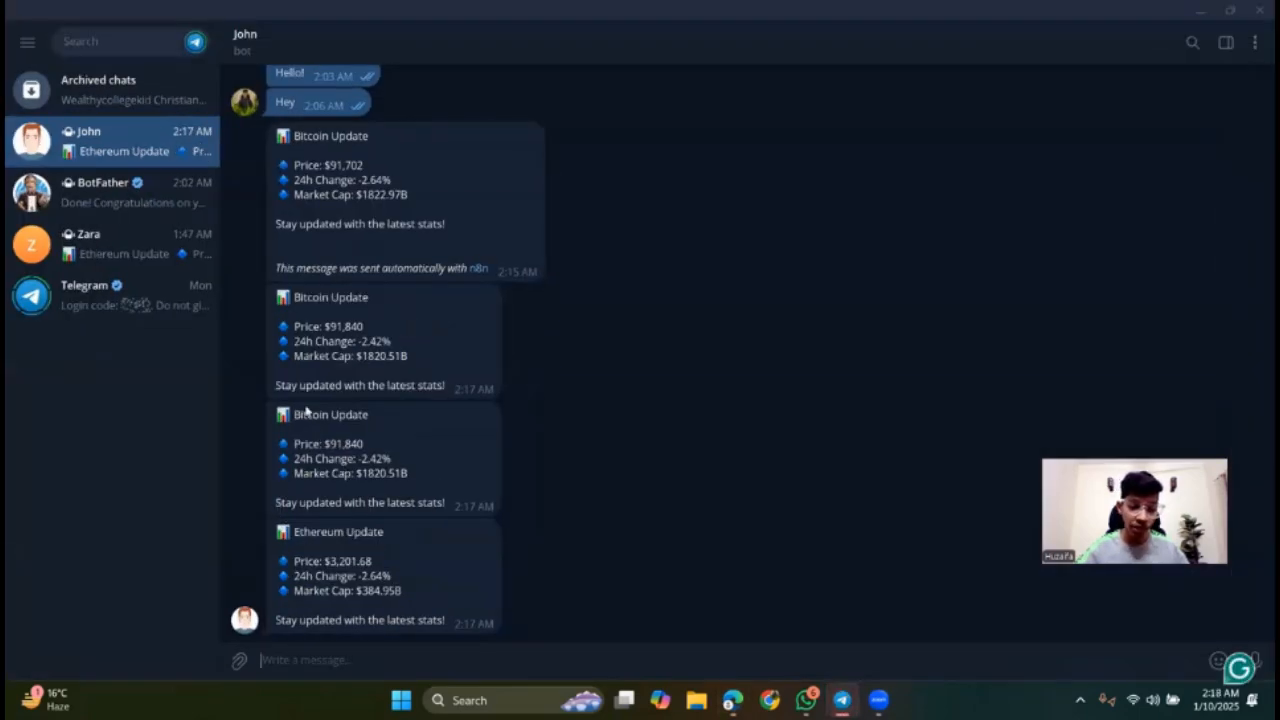
left_click_drag(279, 265, 526, 295)
left_click(400, 258)
left_click(385, 352)
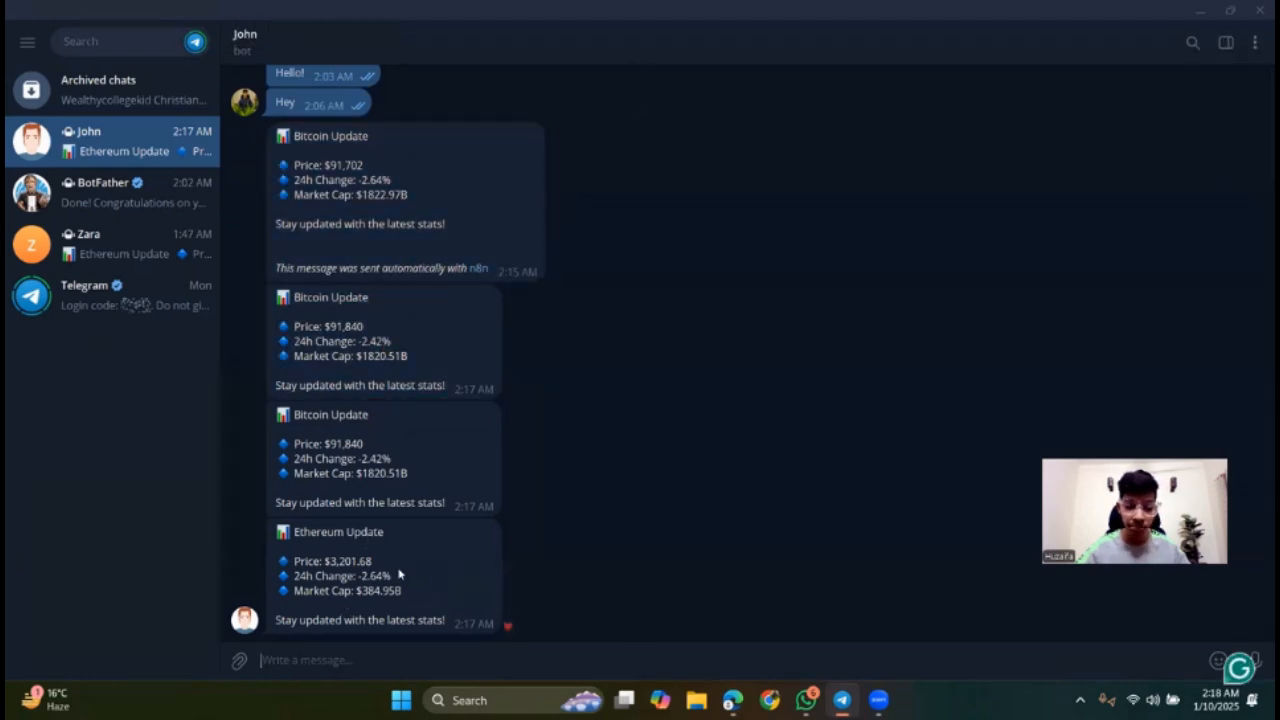
left_click(1194, 9)
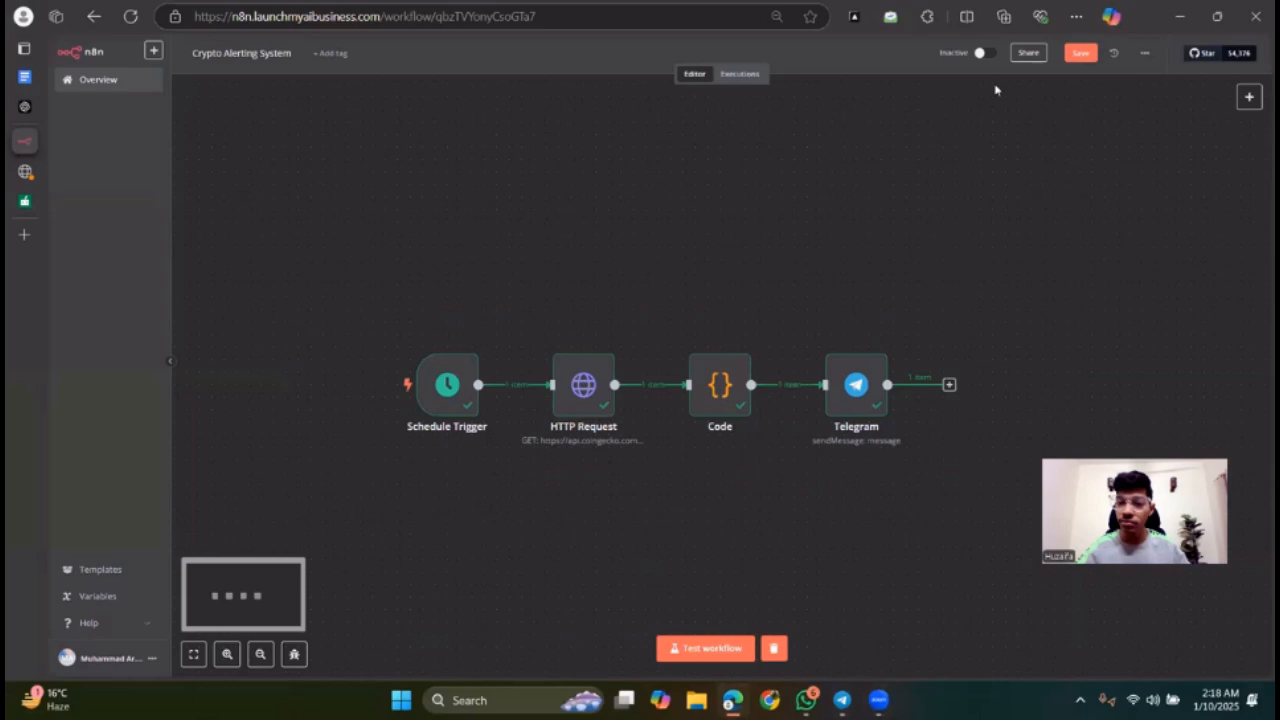
Step: Activate the updated workflow, check the scheduled Ethereum Update in the Telegram bot chat, and return to n8n
left_click(982, 52)
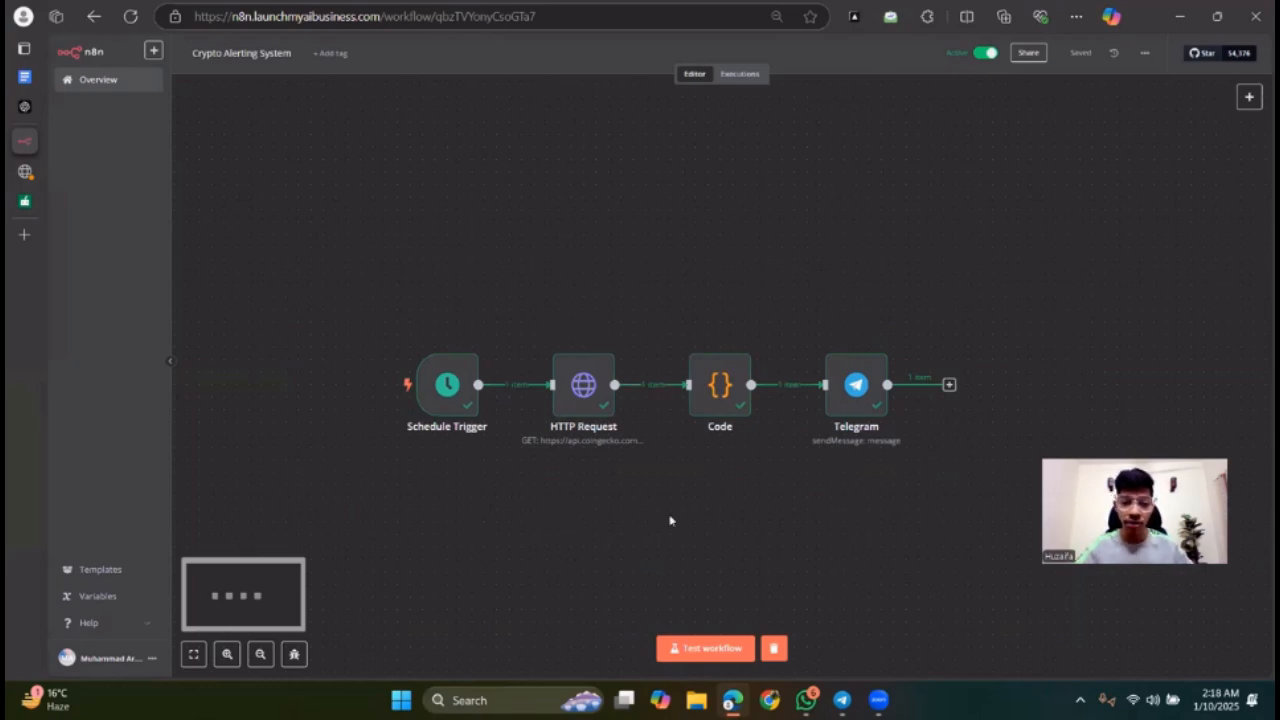
mouse_move(835, 695)
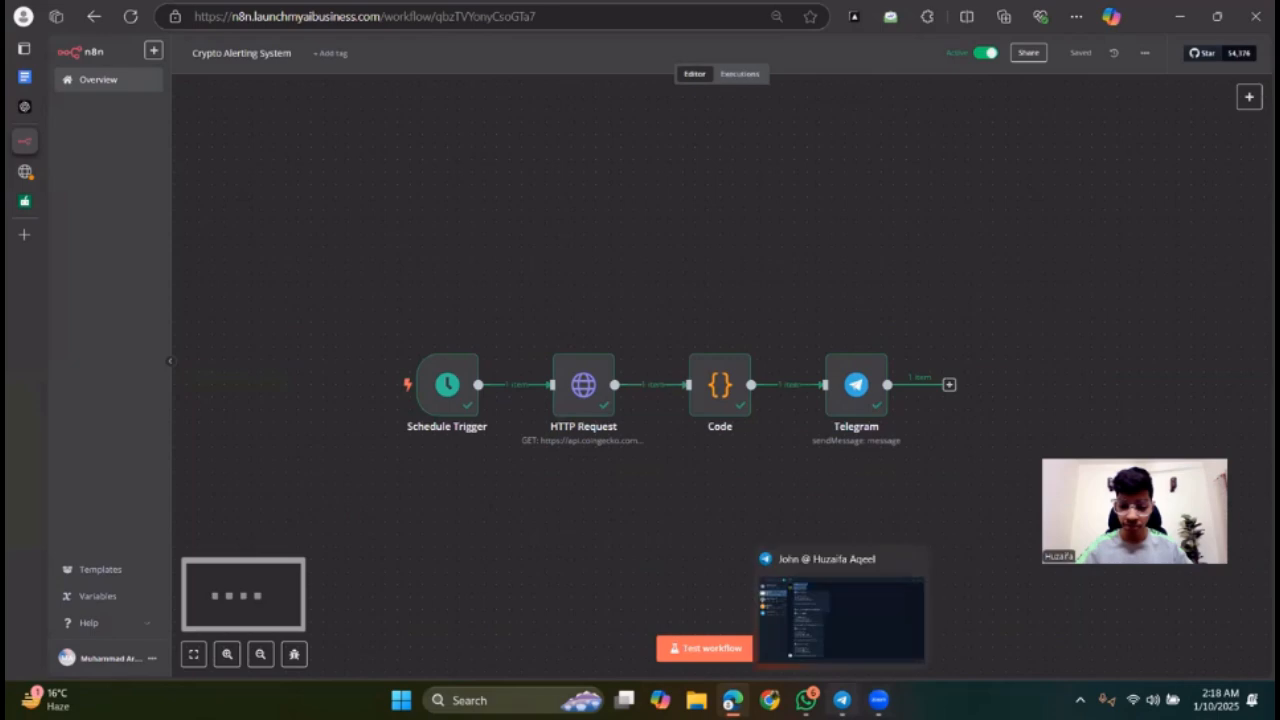
left_click(840, 618)
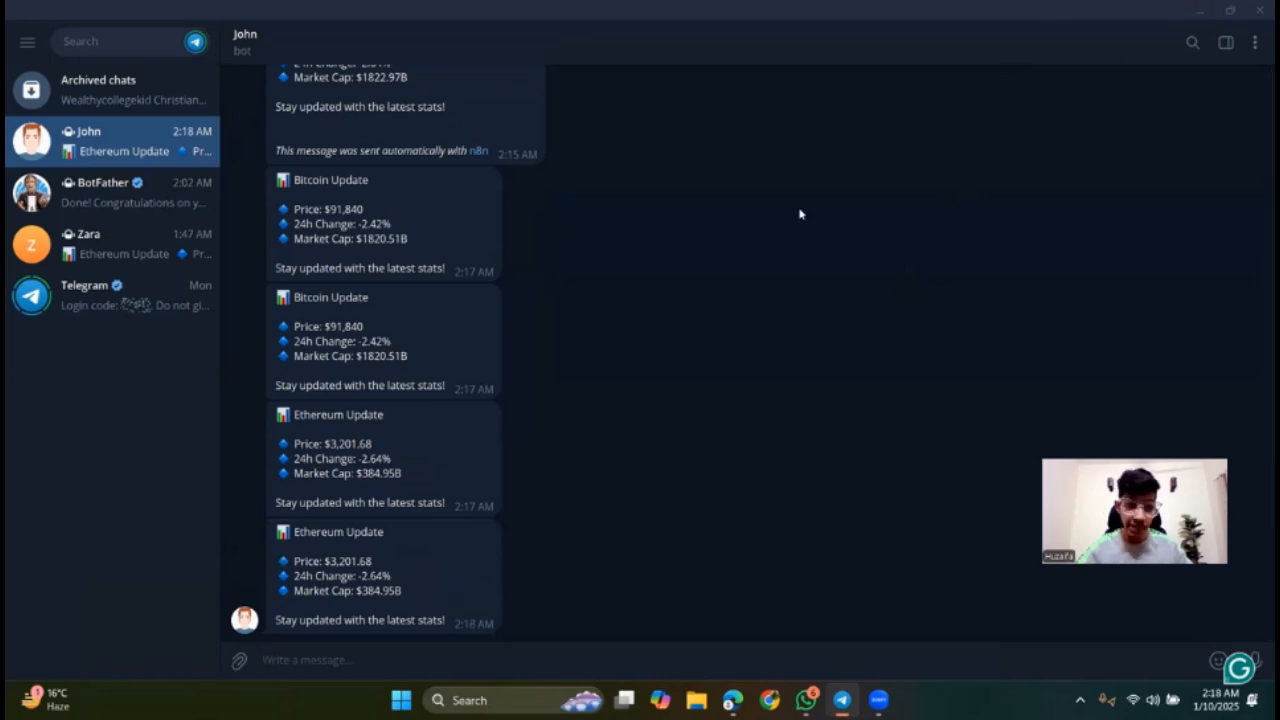
left_click(1205, 11)
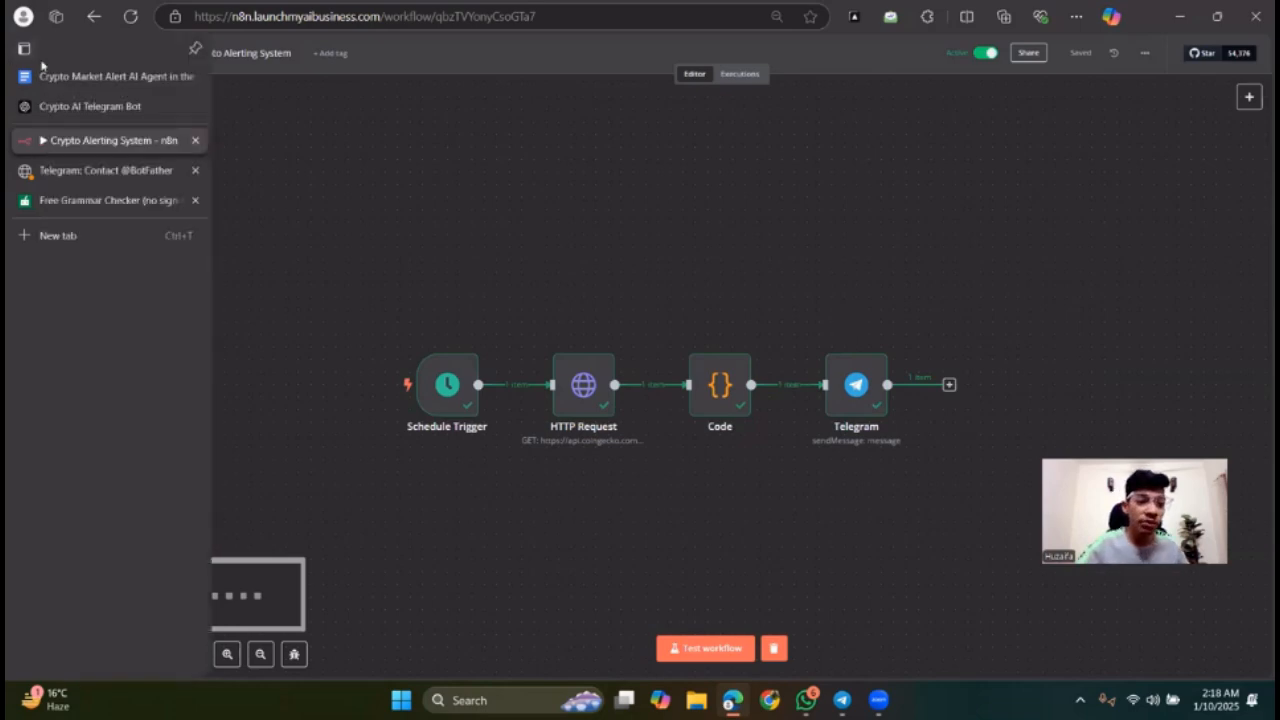
Step: Open the Crypto Market Alert AI Agent document in Google Docs and view its title and workflow image
left_click(60, 77)
scroll(514, 258, "up", 2)
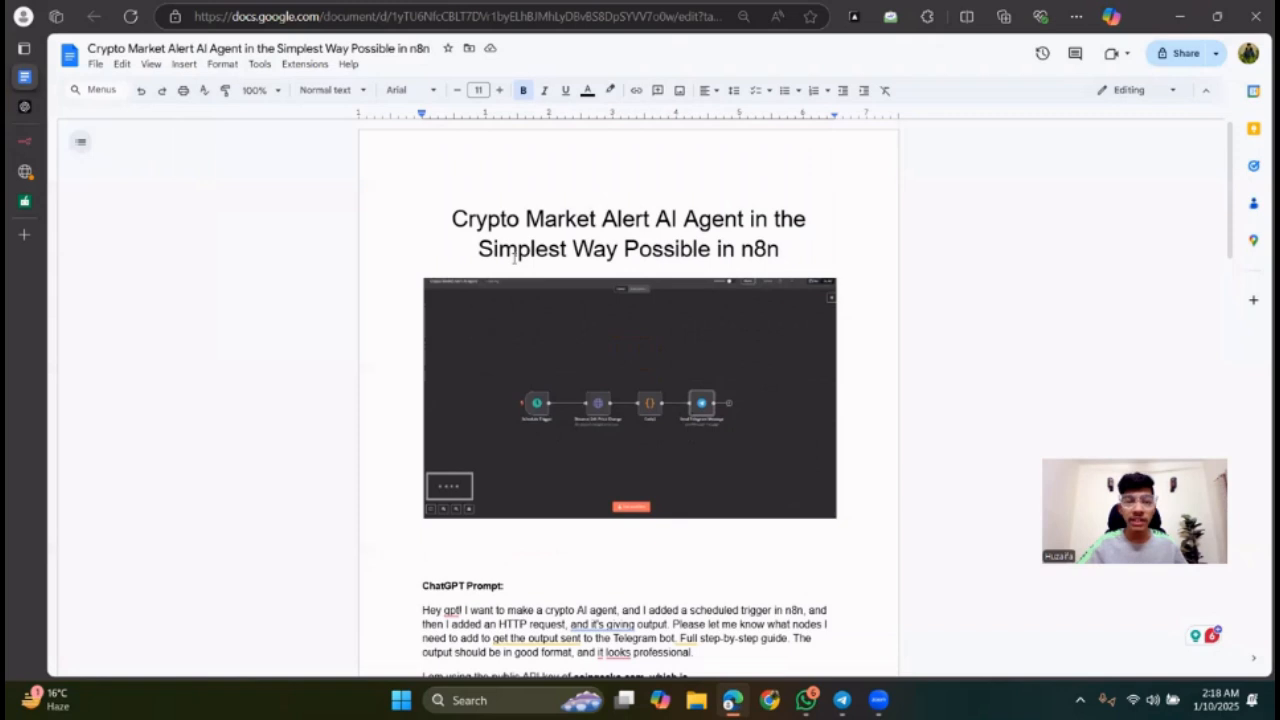